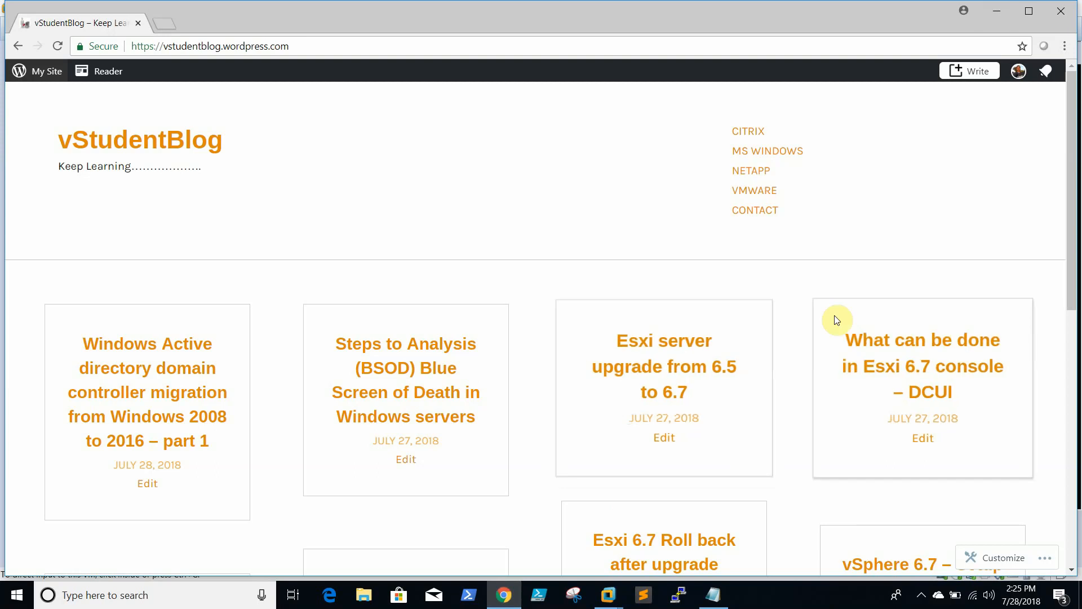
# Minimize the vStudentBlog page to bring the AD001 lab VM back into view
pyautogui.click(996, 11)
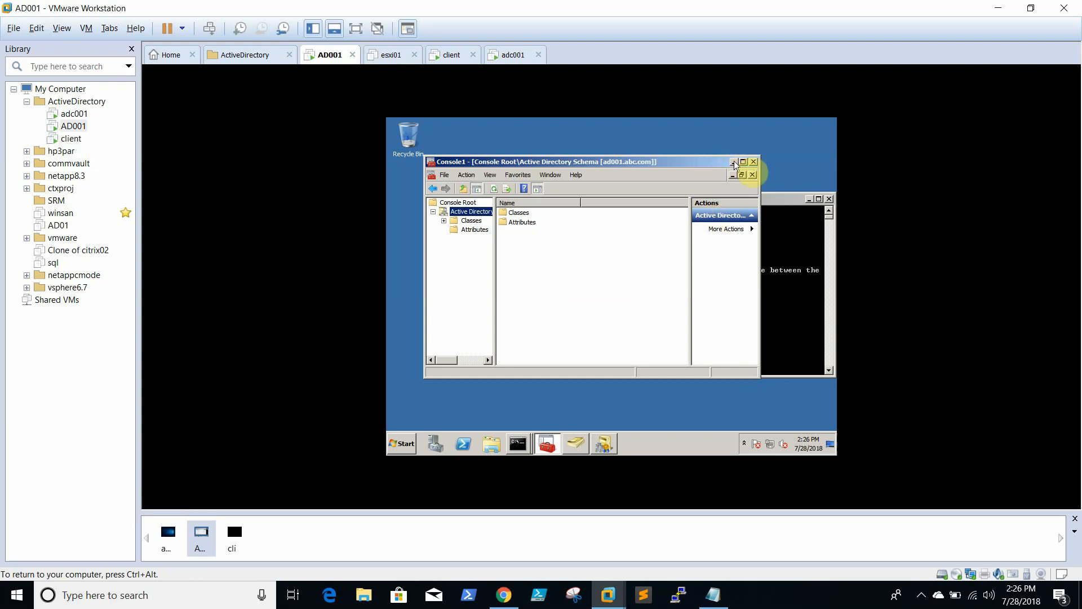
# Close the Schema console without saving and clear AD001's Command Prompt with cls
pyautogui.click(753, 162)
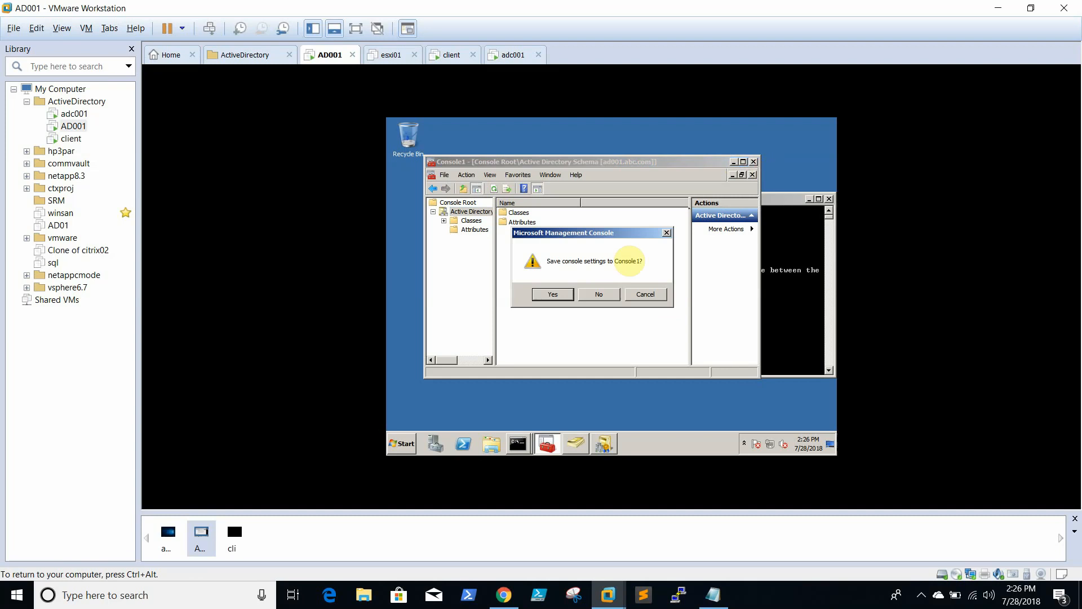
pyautogui.click(587, 293)
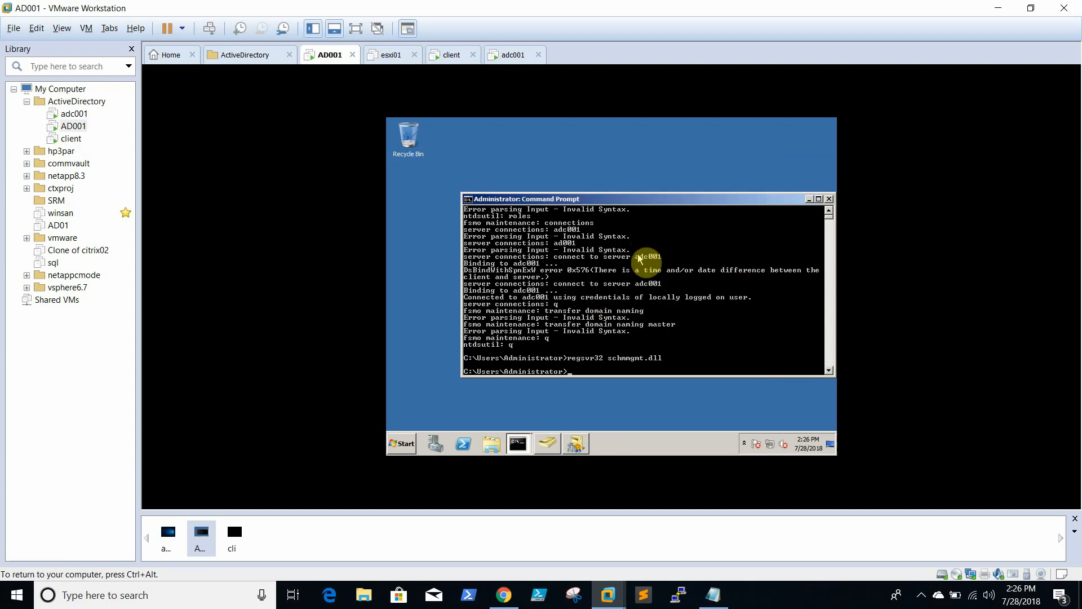
pyautogui.write('cls')
pyautogui.press('Return')
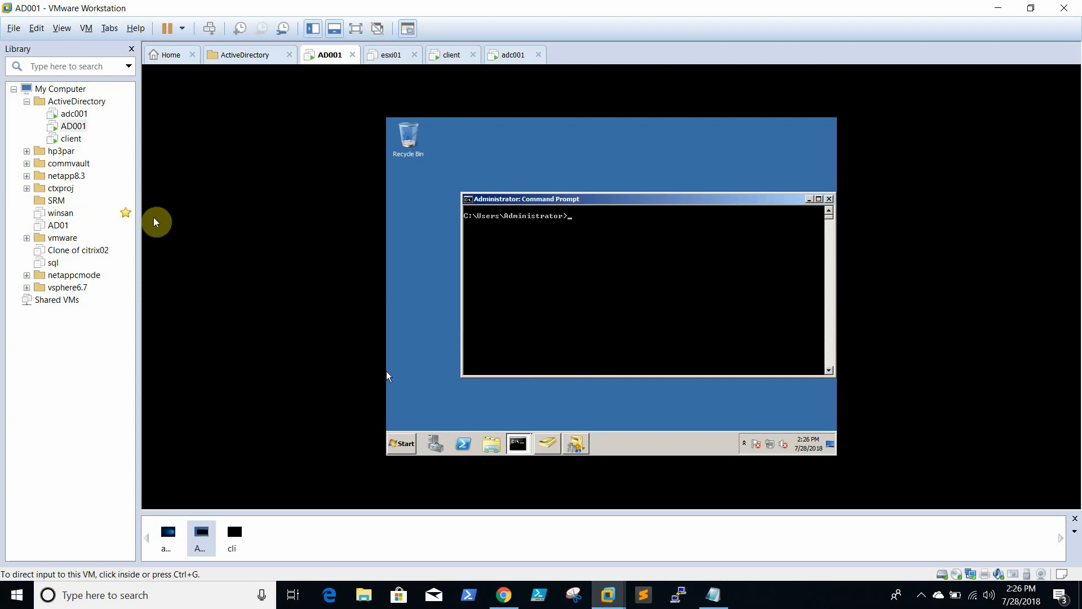
pyautogui.click(498, 272)
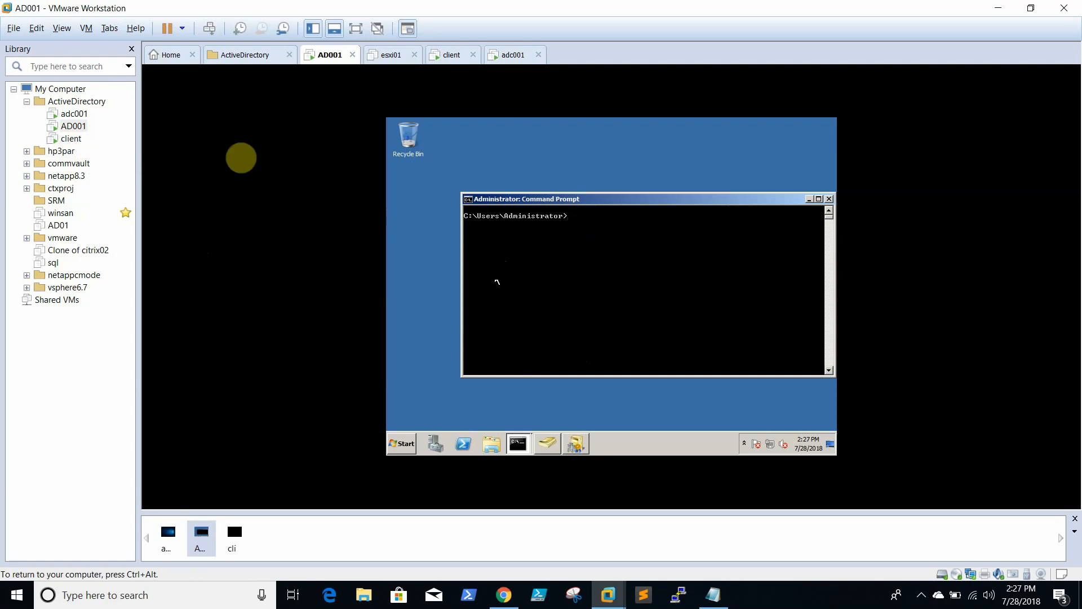
# Run netdom query fsmo and hostname on AD001, showing all five roles on ad001.abc.com
pyautogui.click(69, 114)
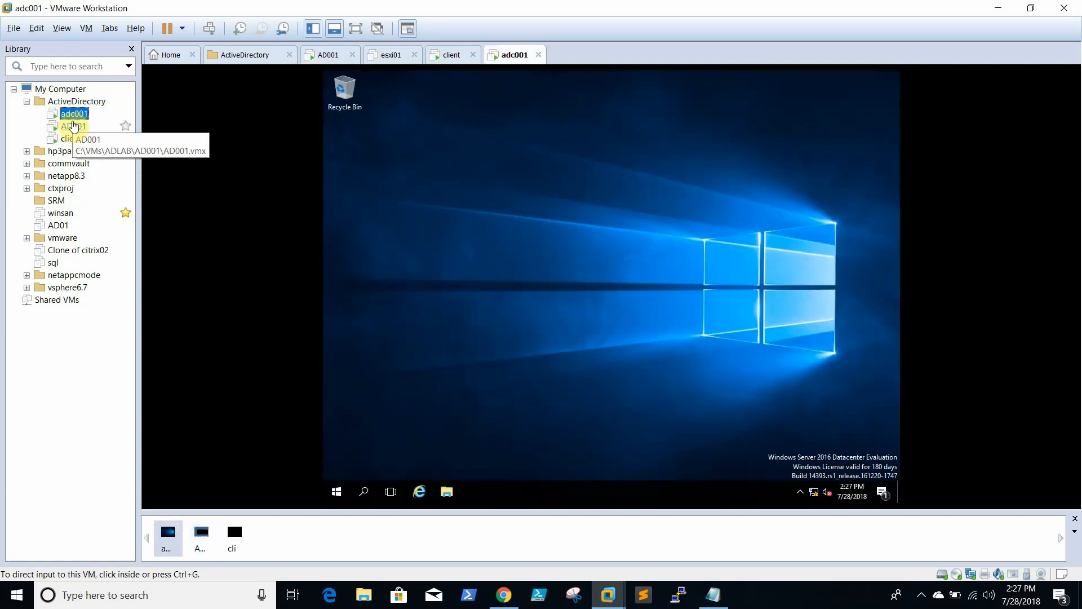
pyautogui.click(73, 126)
pyautogui.click(571, 293)
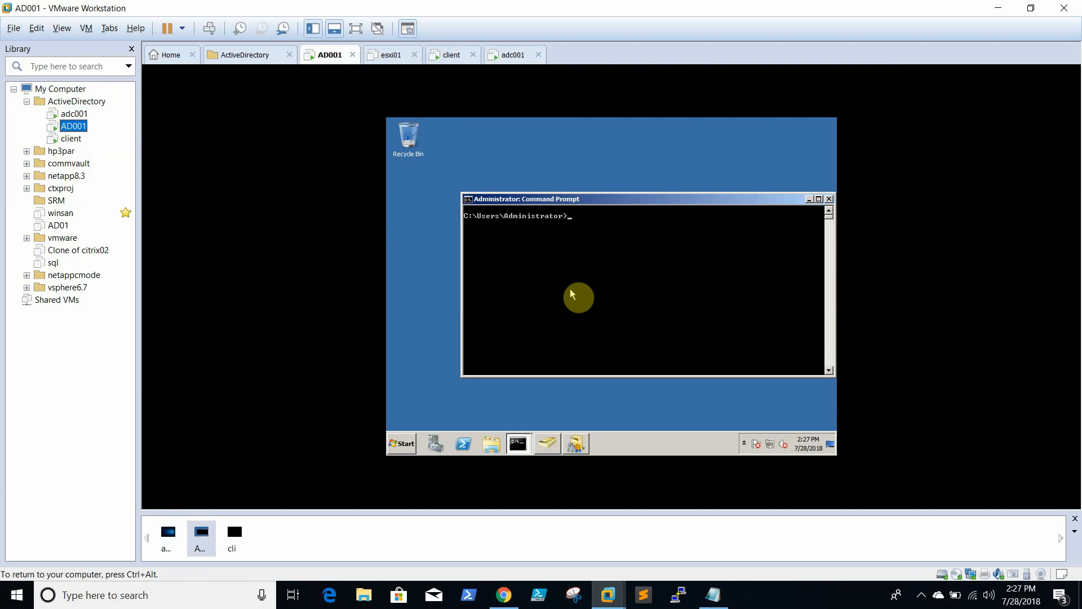
pyautogui.write('netdom query fsmo')
pyautogui.press('Return')
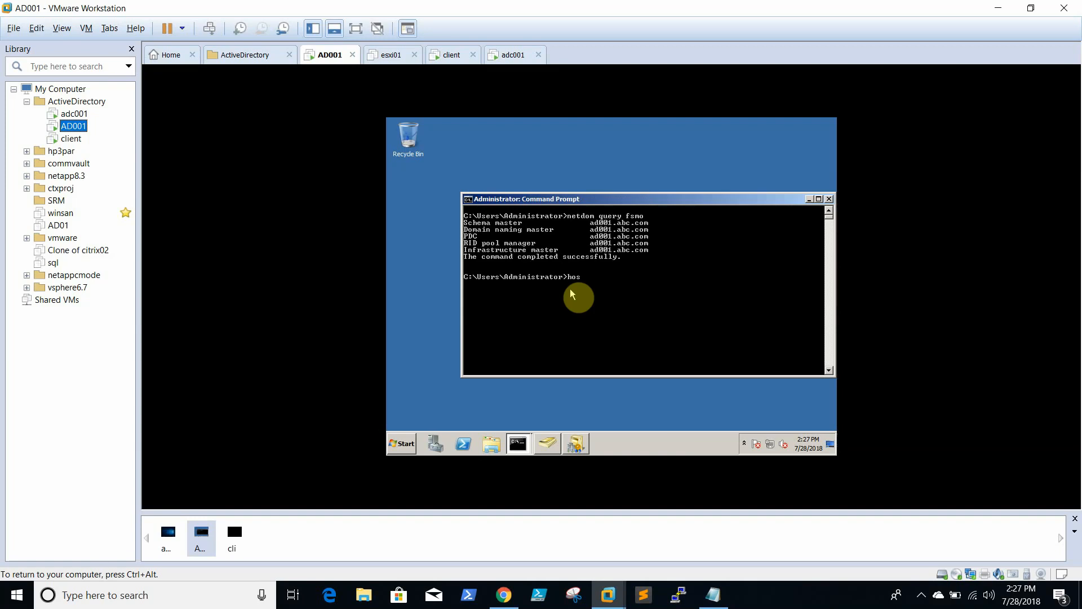
pyautogui.write('hostname')
pyautogui.press('Return')
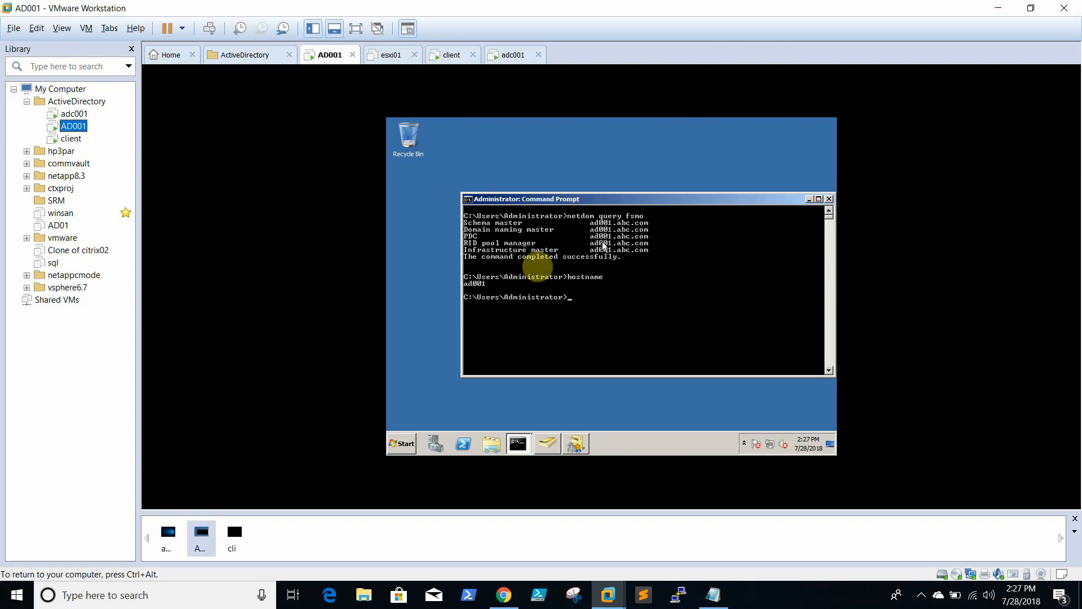
pyautogui.hotkey('ctrl', 'alt')
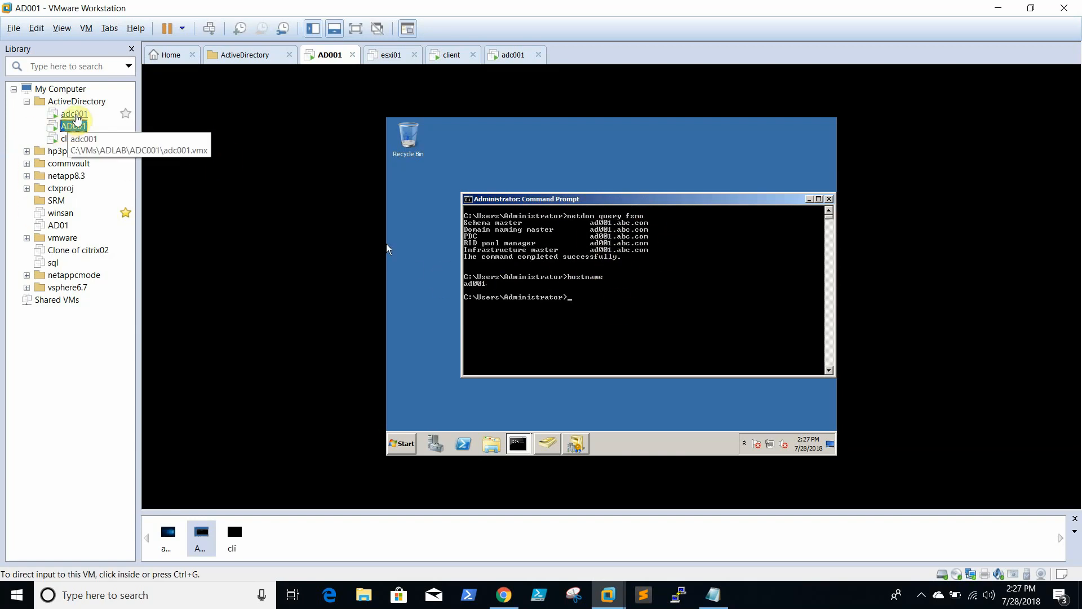
pyautogui.click(76, 115)
# Open an administrator Command Prompt on adc001 and run hostname, confirming adc001
pyautogui.click(652, 327)
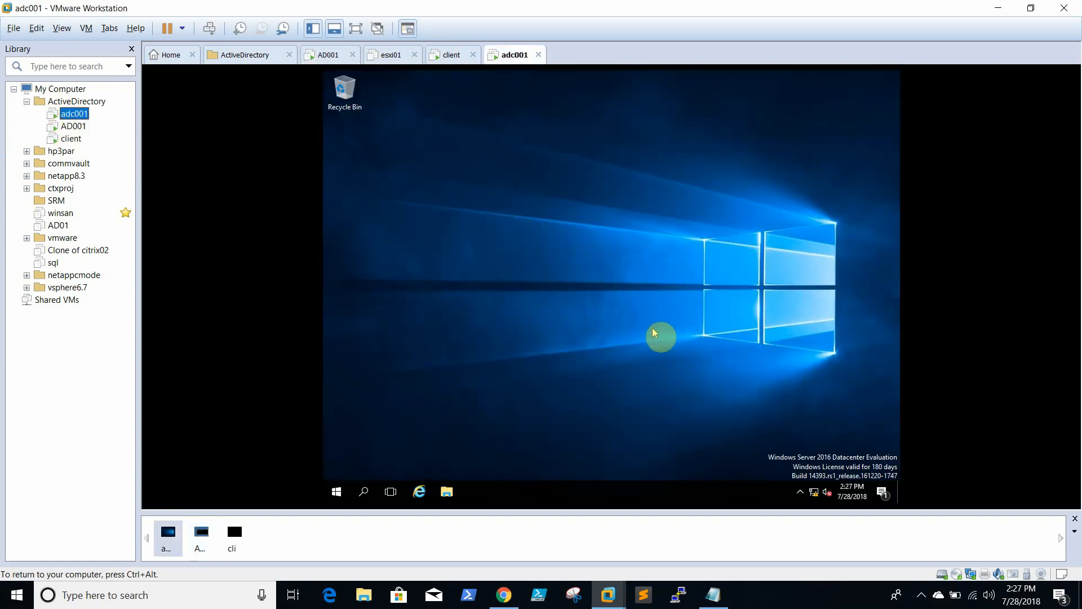
pyautogui.click(337, 492)
pyautogui.write('cmd')
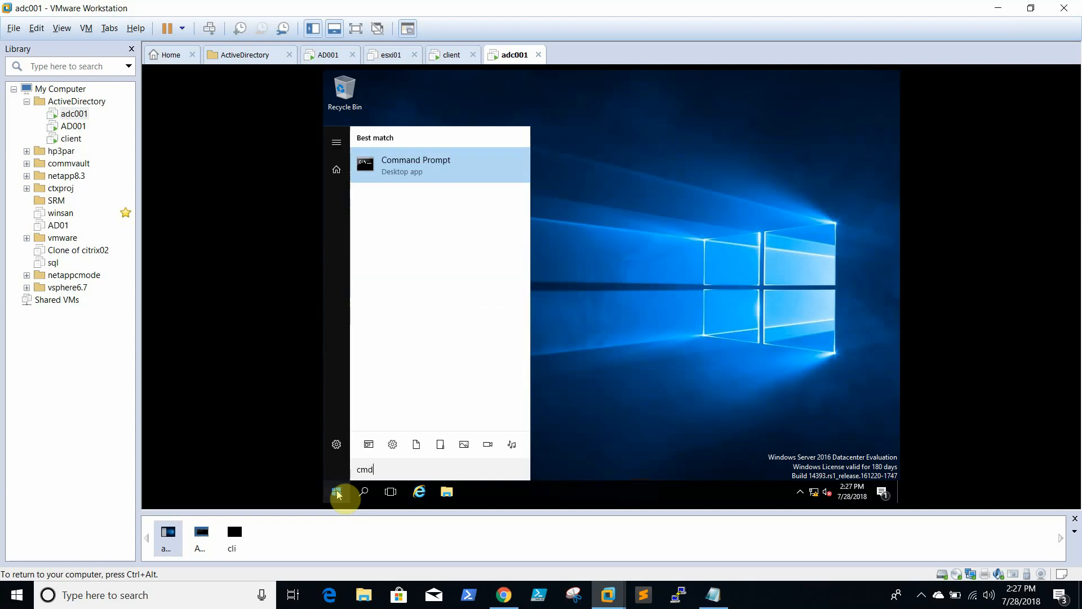
pyautogui.rightClick(445, 163)
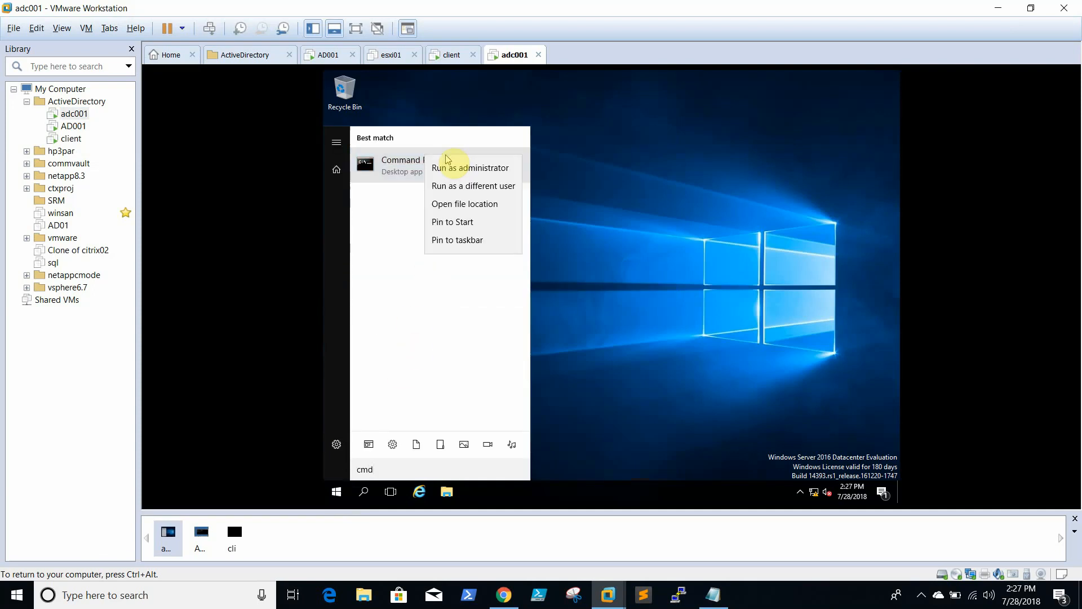
pyautogui.click(487, 169)
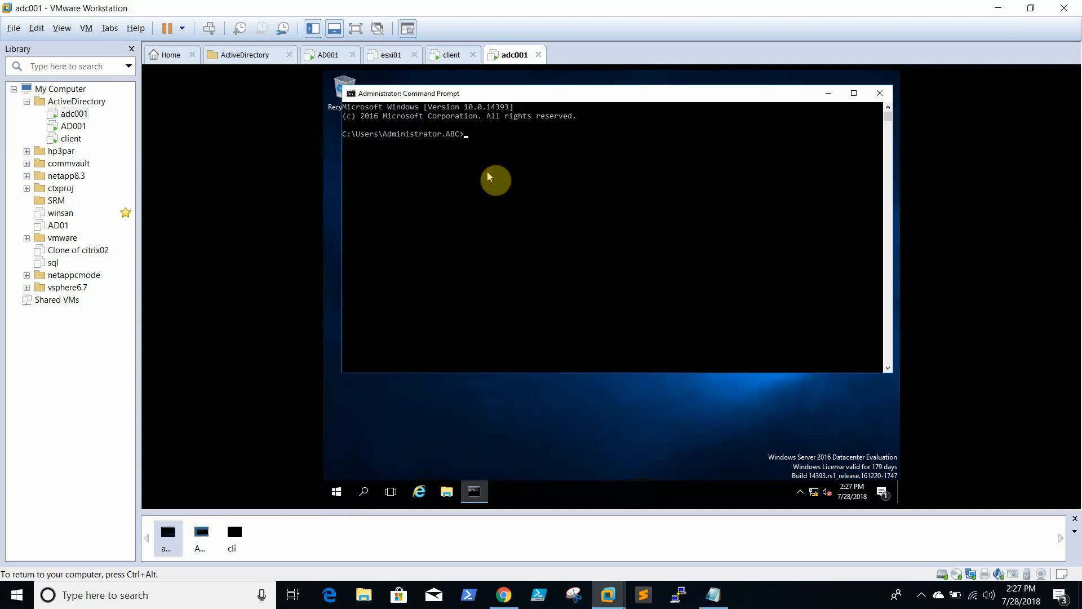
pyautogui.write('hostname')
pyautogui.press('Return')
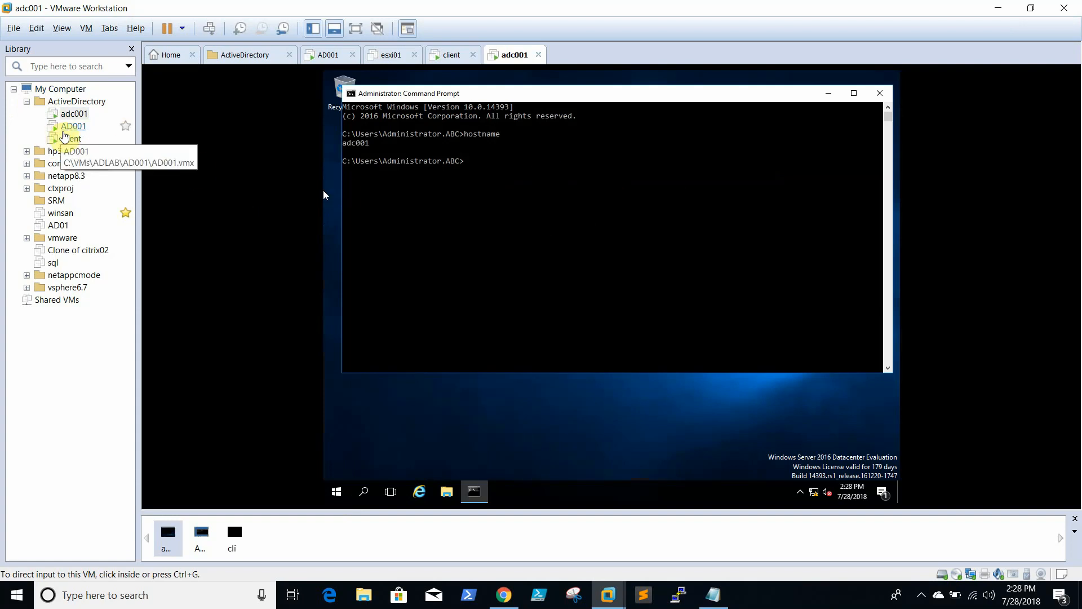
# Check AD001 briefly, then minimize adc001's Command Prompt window
pyautogui.click(68, 127)
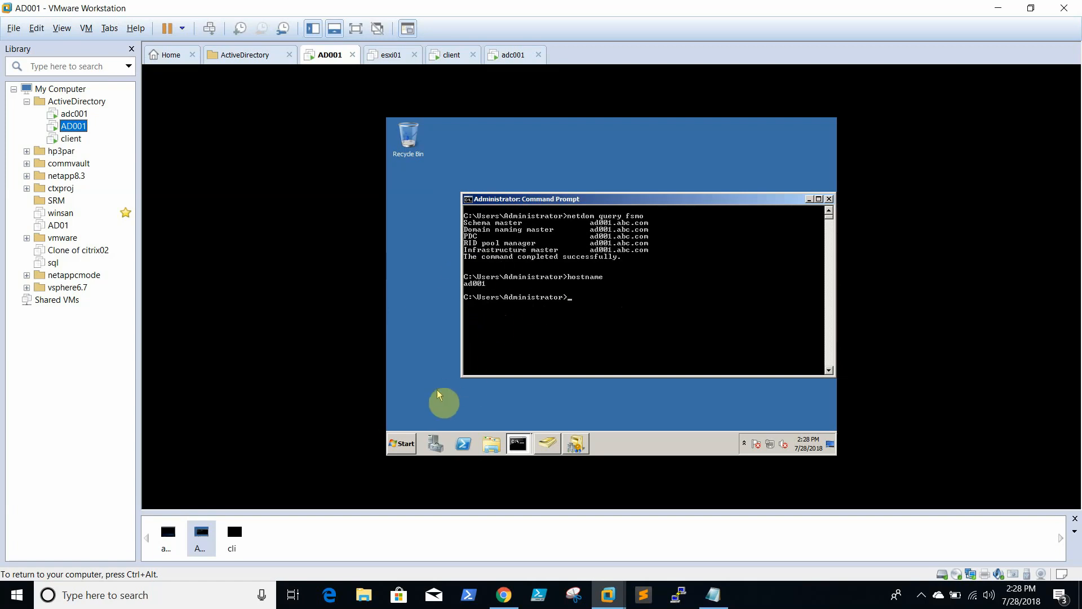
pyautogui.click(74, 115)
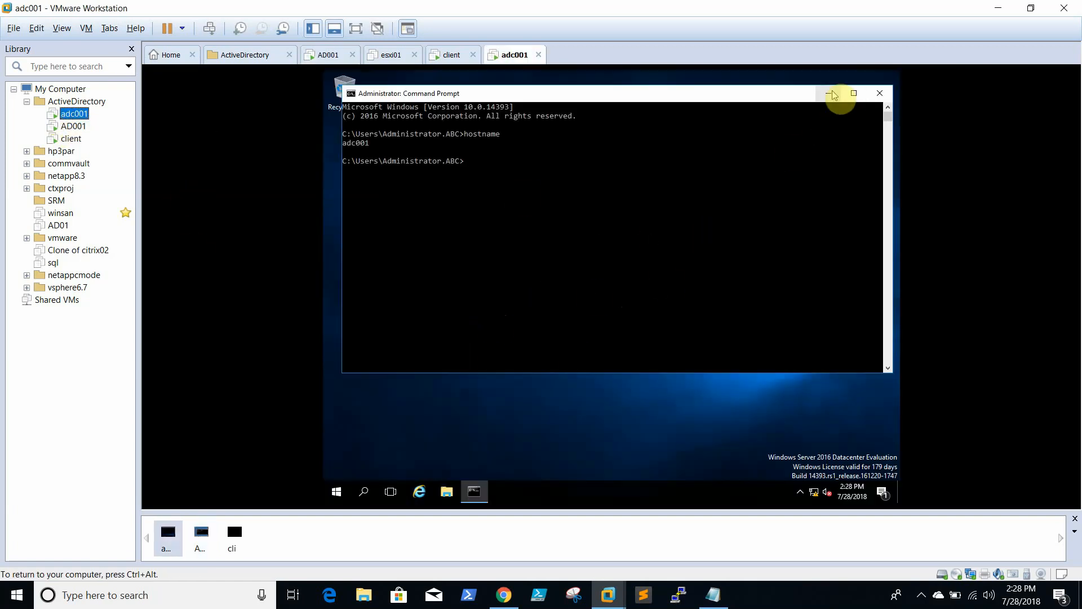
pyautogui.click(829, 93)
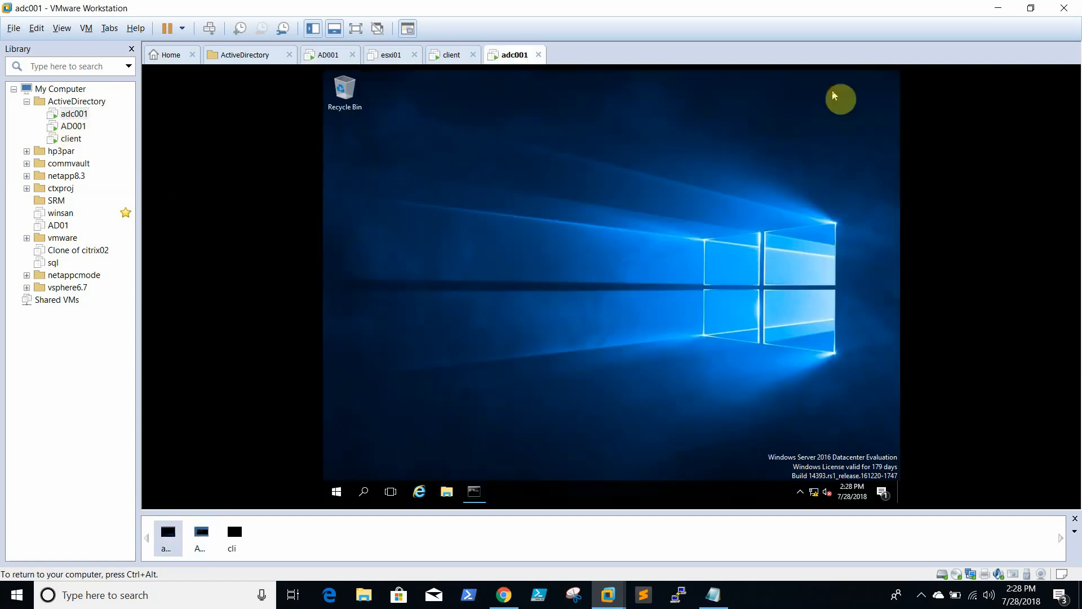
# Launch Active Directory Users and Computers from Windows Administrative Tools on adc001
pyautogui.rightClick(336, 493)
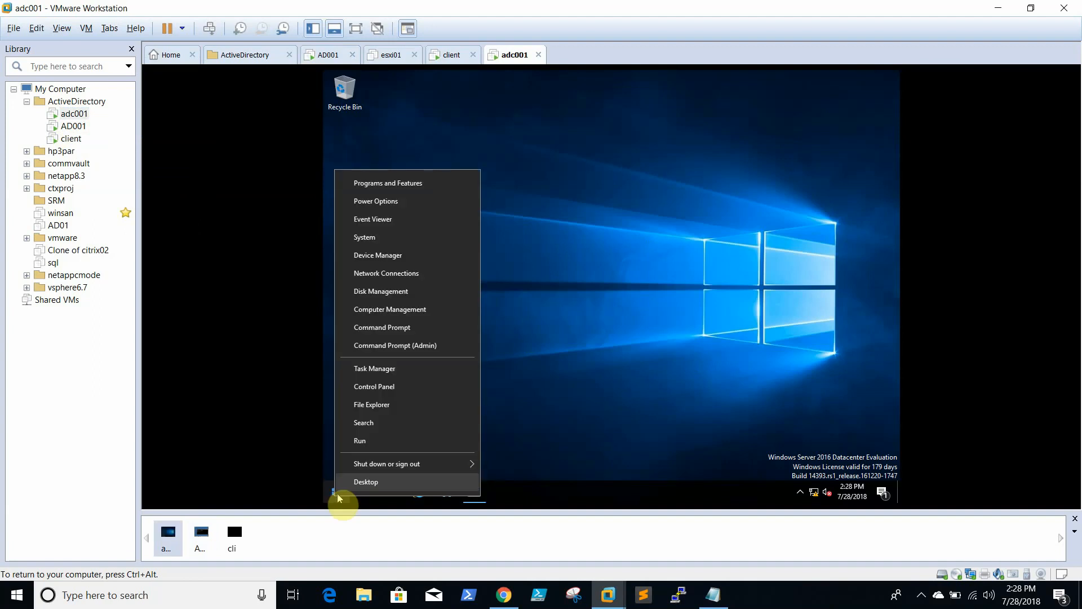
pyautogui.click(337, 493)
pyautogui.click(337, 493)
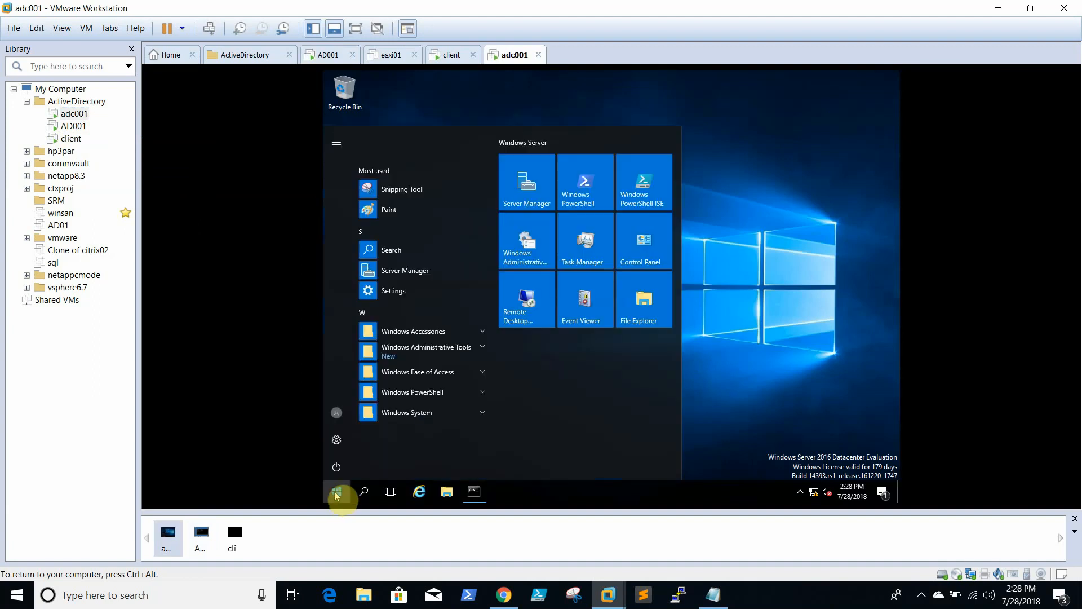
pyautogui.click(432, 357)
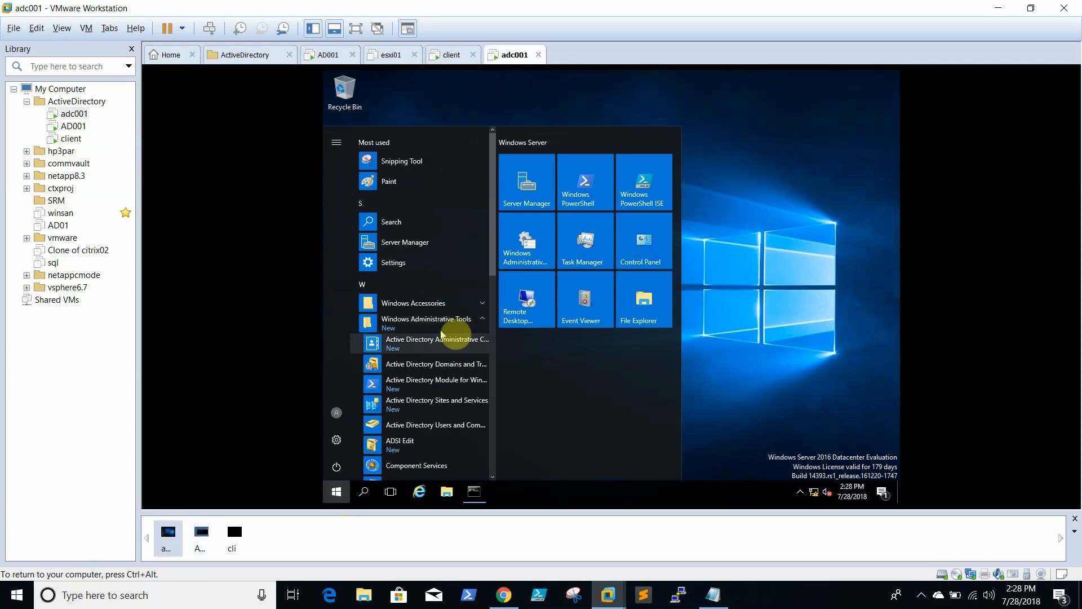
pyautogui.rightClick(438, 426)
pyautogui.click(428, 428)
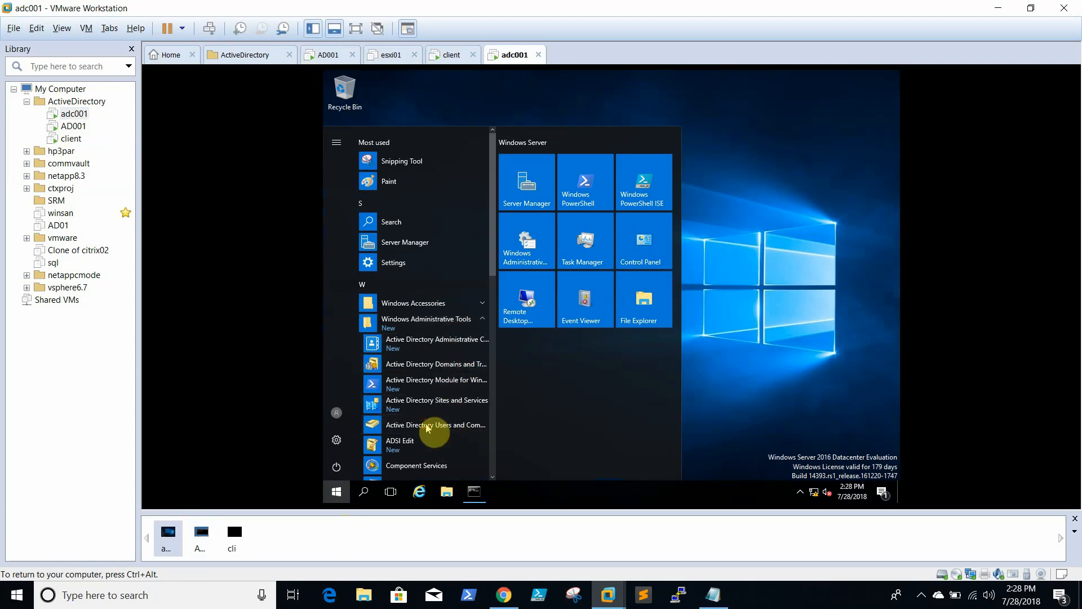
pyautogui.click(428, 426)
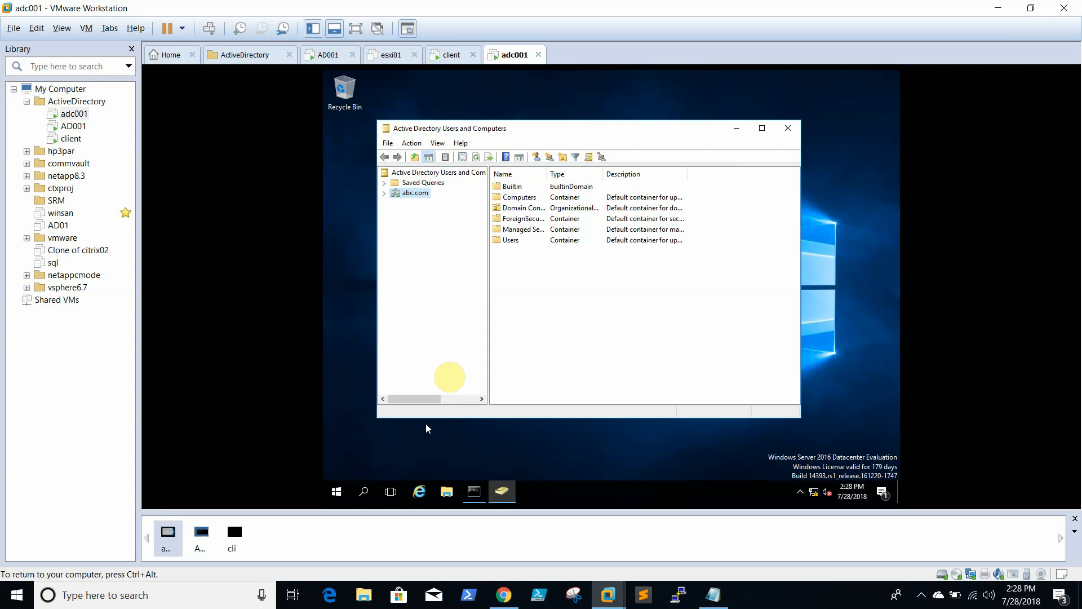
# Open Operations Masters for the abc.com domain
pyautogui.rightClick(416, 195)
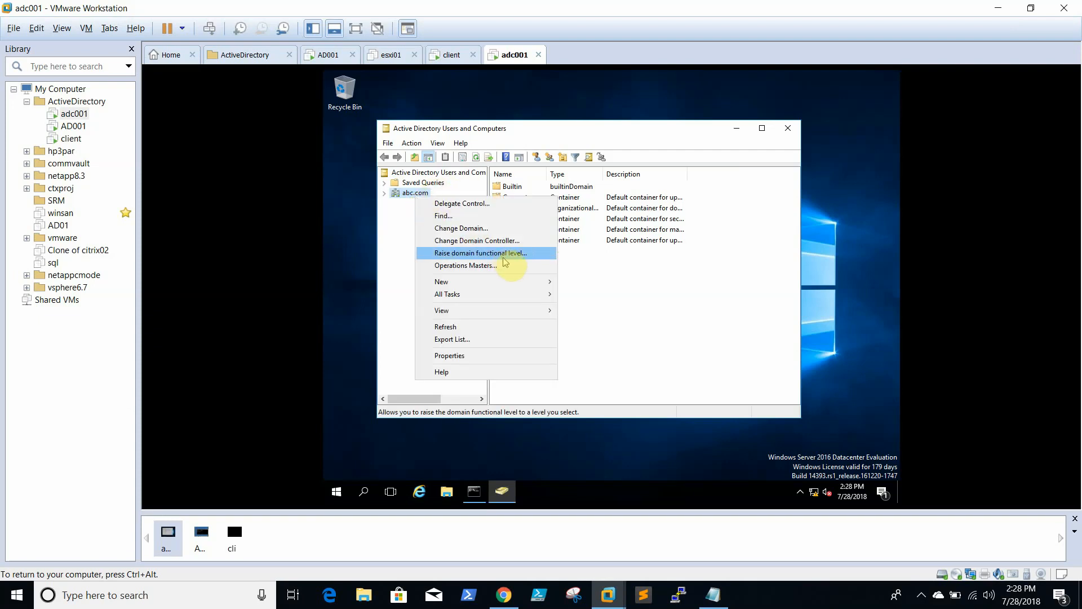
pyautogui.rightClick(403, 192)
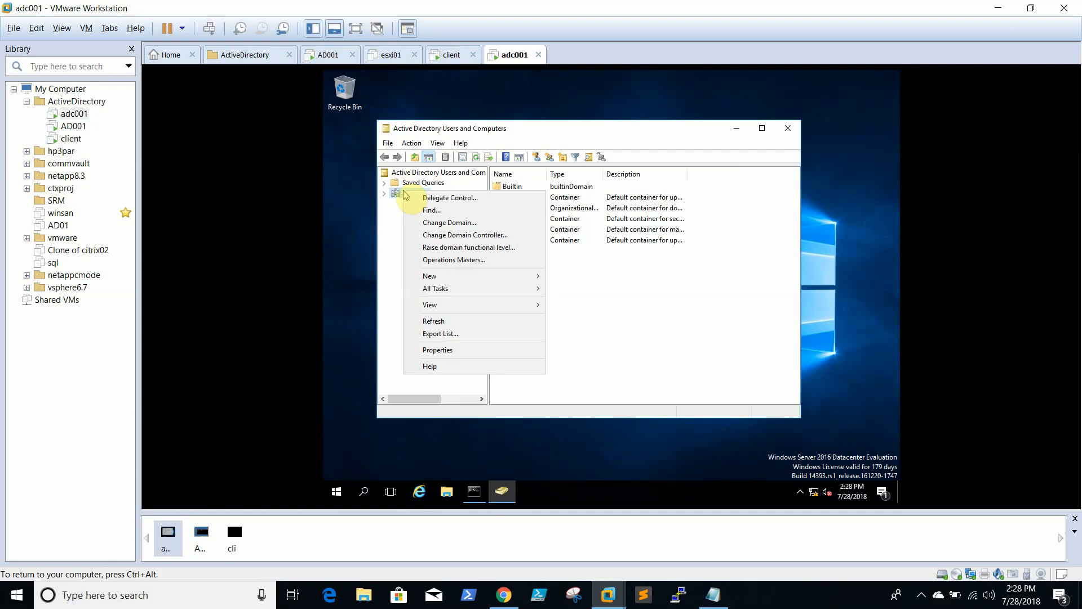
pyautogui.click(476, 260)
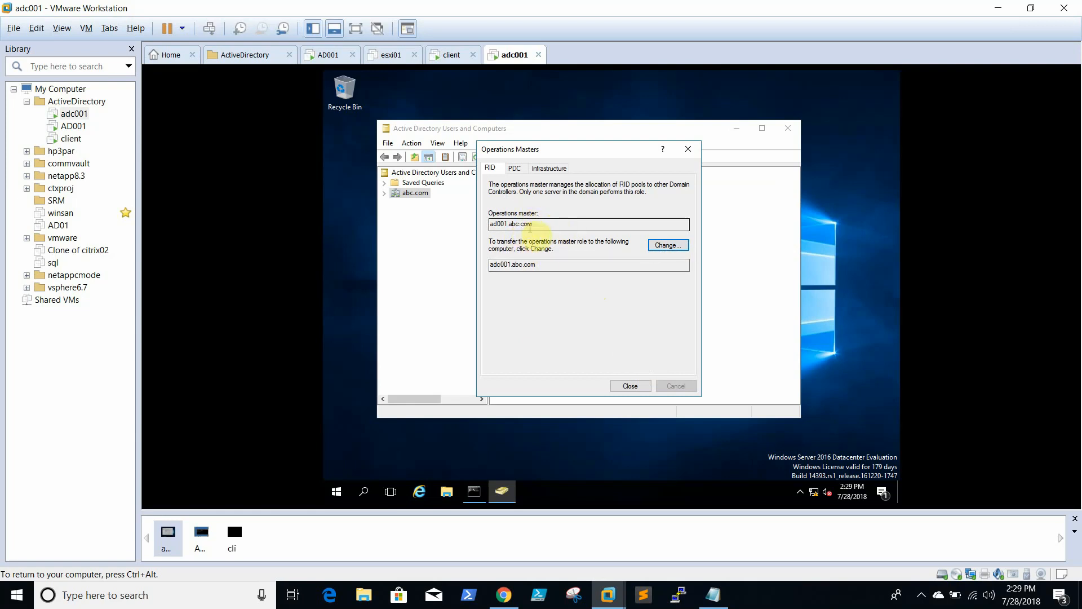
# Transfer the RID and PDC master roles to adc001.abc.com
pyautogui.click(670, 246)
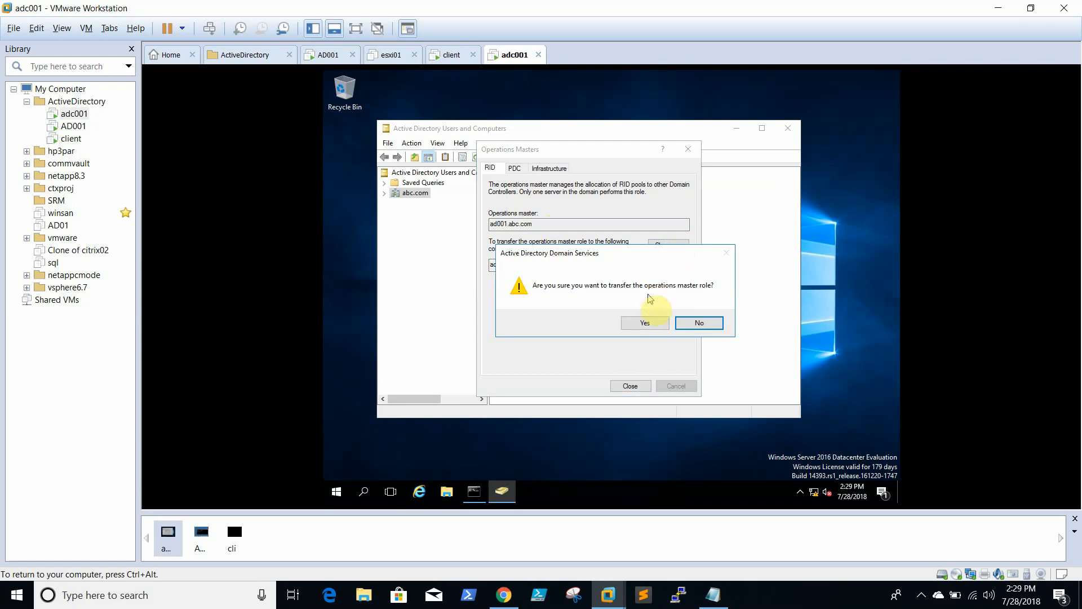
pyautogui.click(649, 323)
pyautogui.click(692, 322)
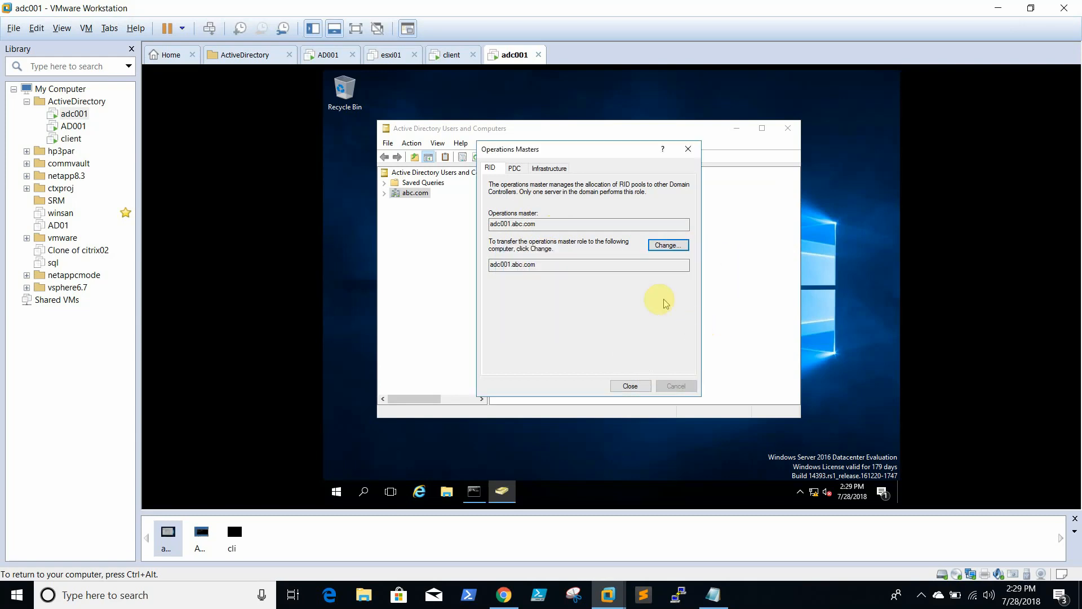
pyautogui.click(514, 168)
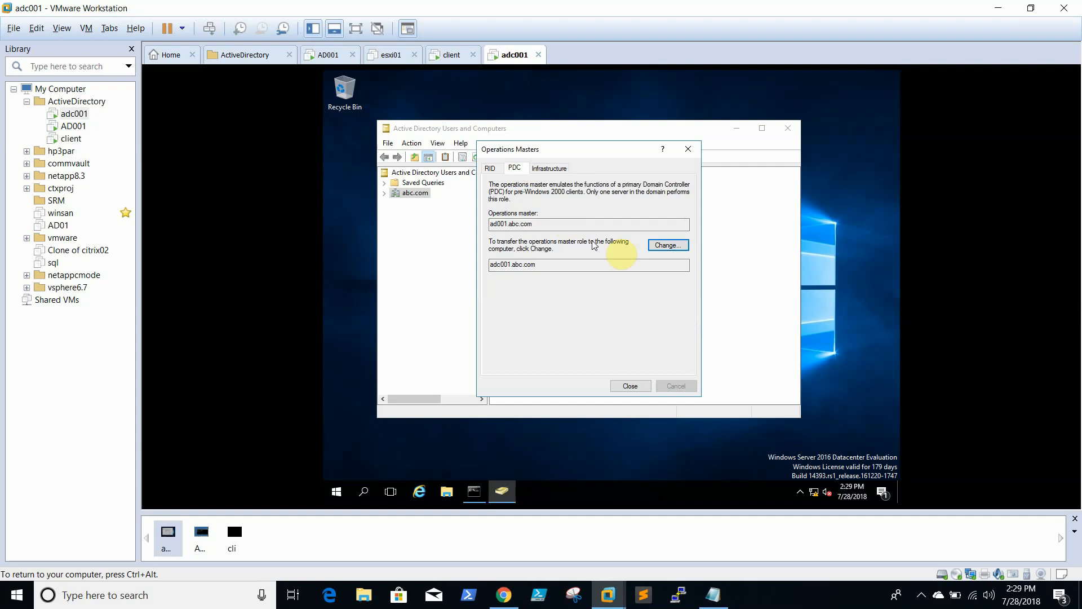
pyautogui.click(670, 246)
pyautogui.click(645, 324)
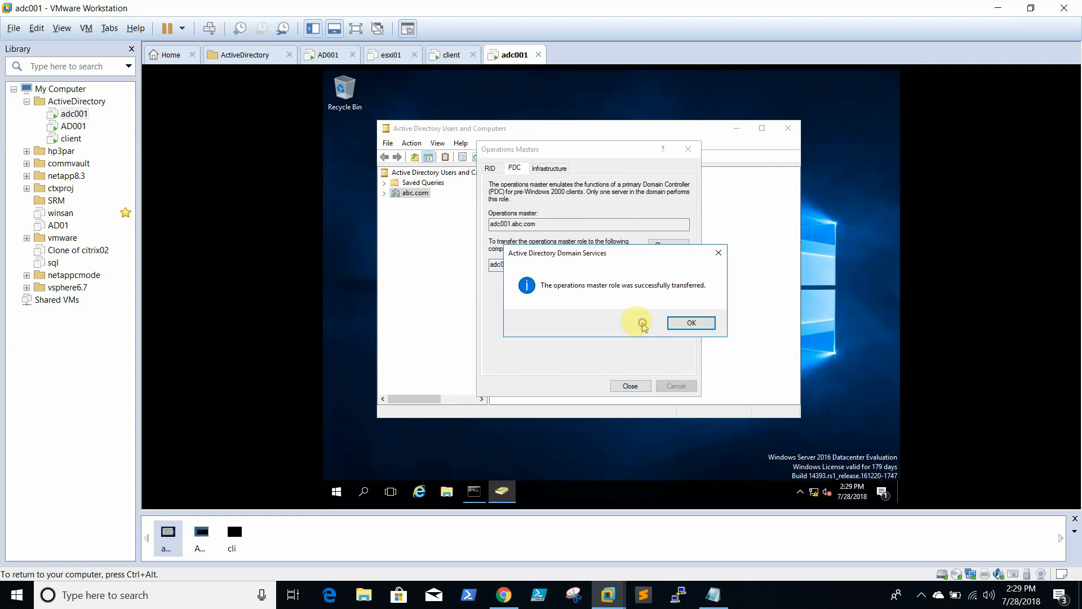
pyautogui.click(680, 326)
# Transfer the infrastructure master role to adc001.abc.com
pyautogui.click(566, 170)
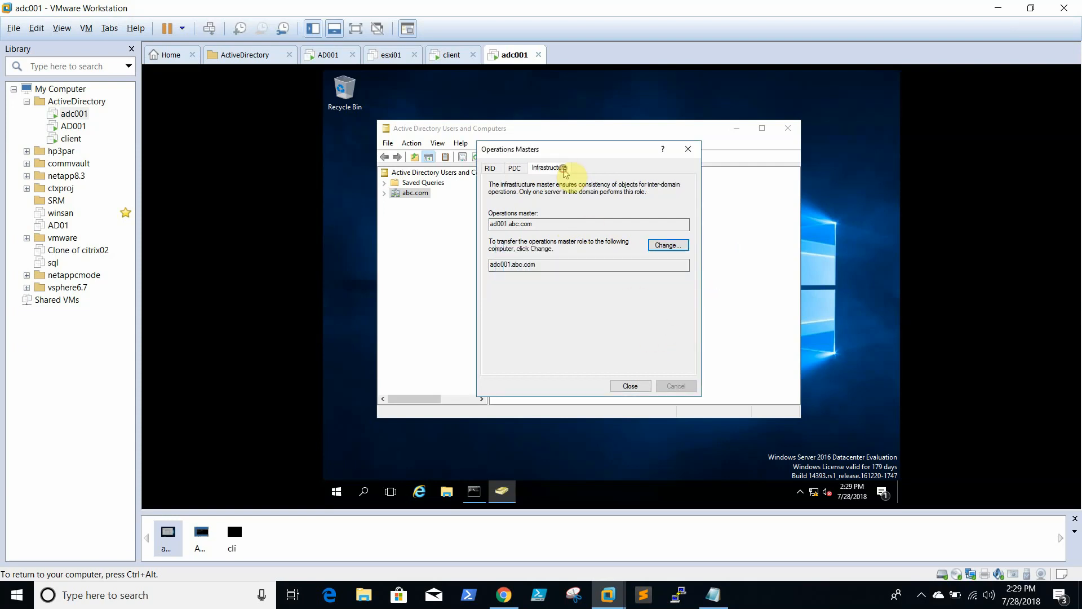
pyautogui.click(661, 246)
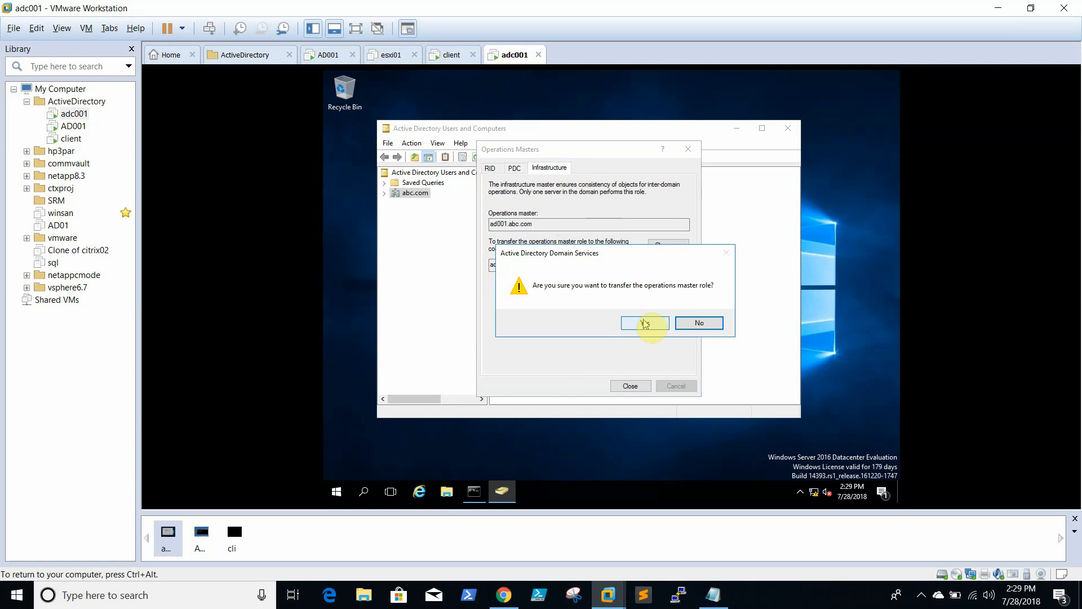
pyautogui.click(645, 323)
pyautogui.click(677, 326)
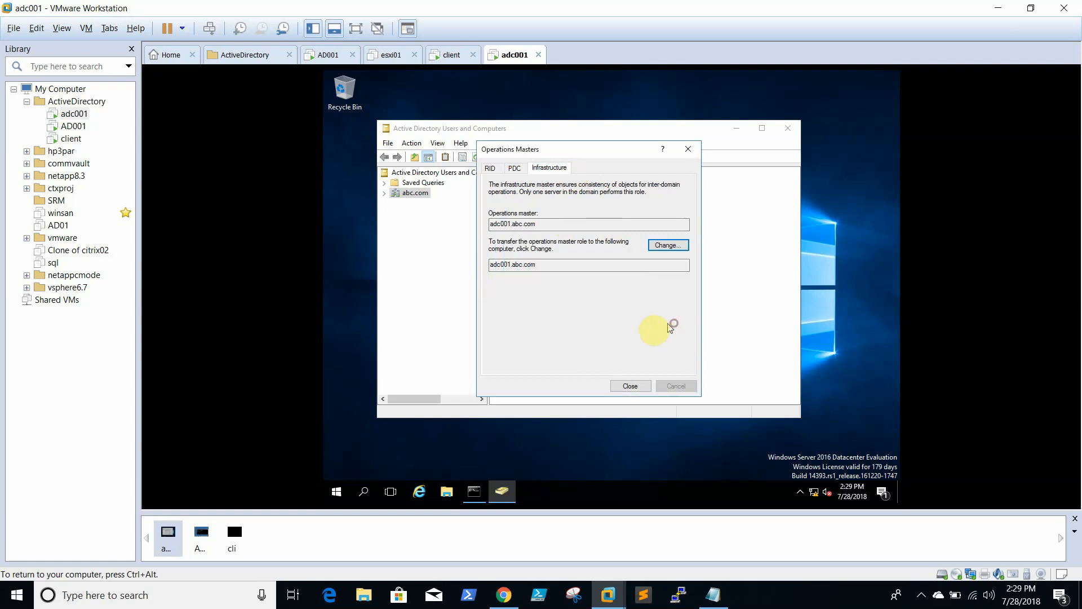
pyautogui.click(469, 491)
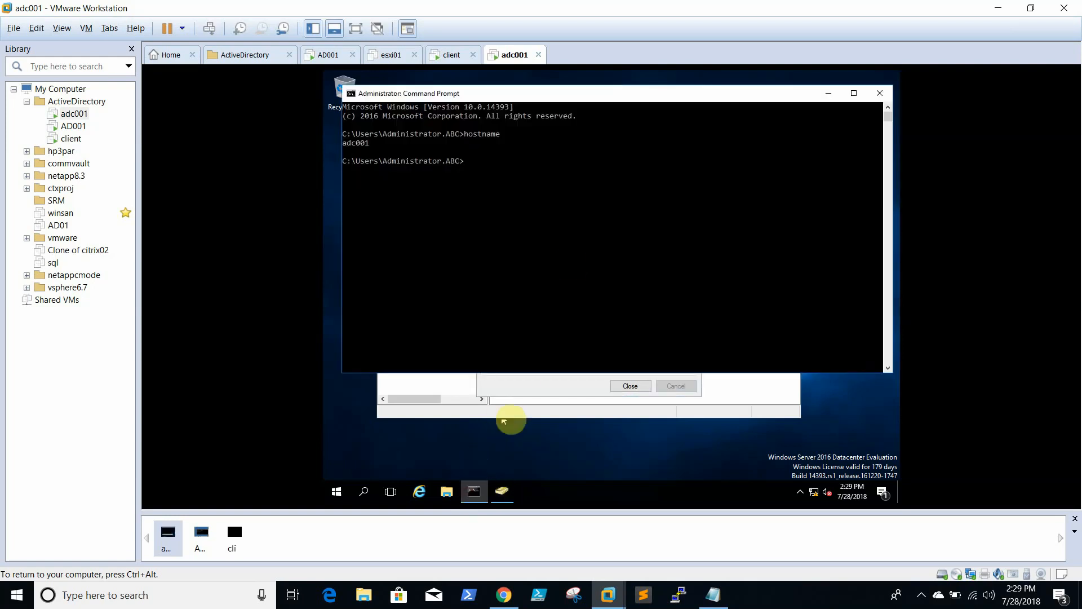
# Run netdom query fsmo on adc001 to list the current FSMO role holders
pyautogui.write('ne')
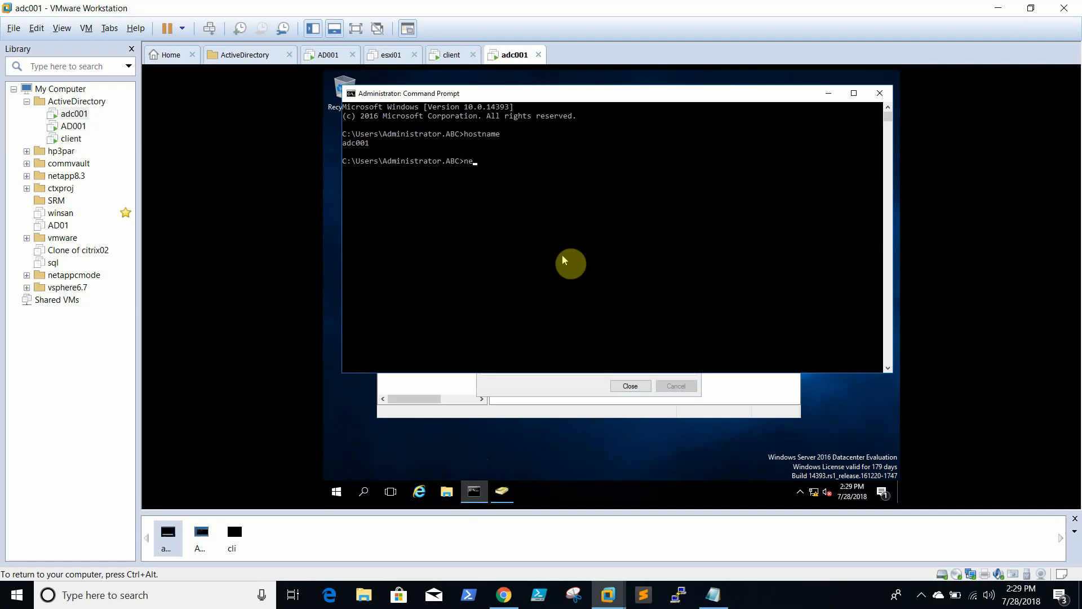
pyautogui.write('tdom query fsmo')
pyautogui.press('Return')
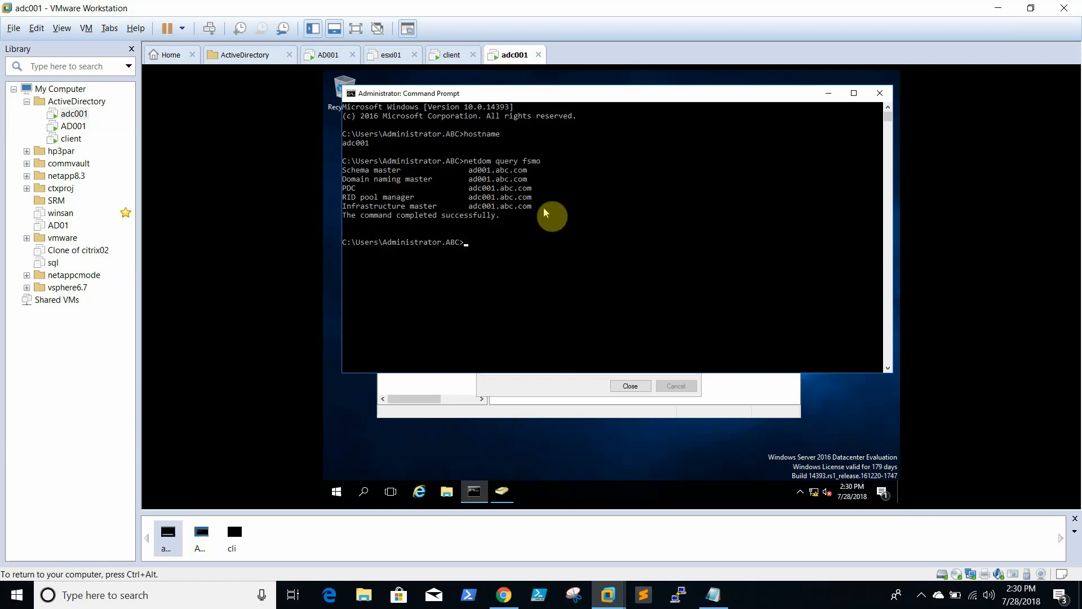
# Launch Active Directory Domains and Trusts from Windows Administrative Tools
pyautogui.click(334, 494)
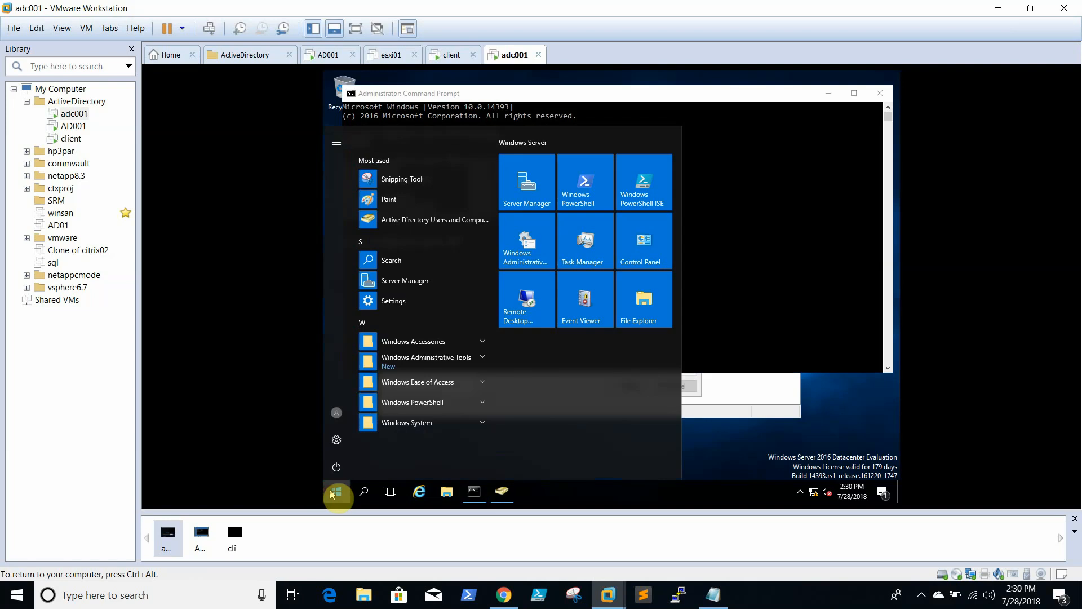
pyautogui.click(453, 360)
pyautogui.scroll(-1, 445, 417)
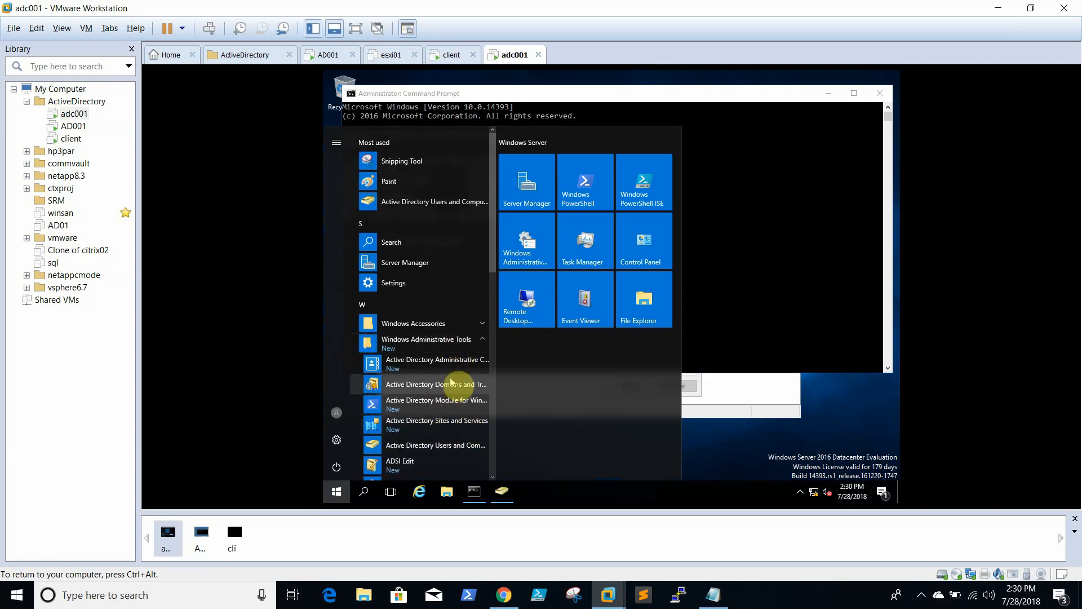
pyautogui.click(453, 384)
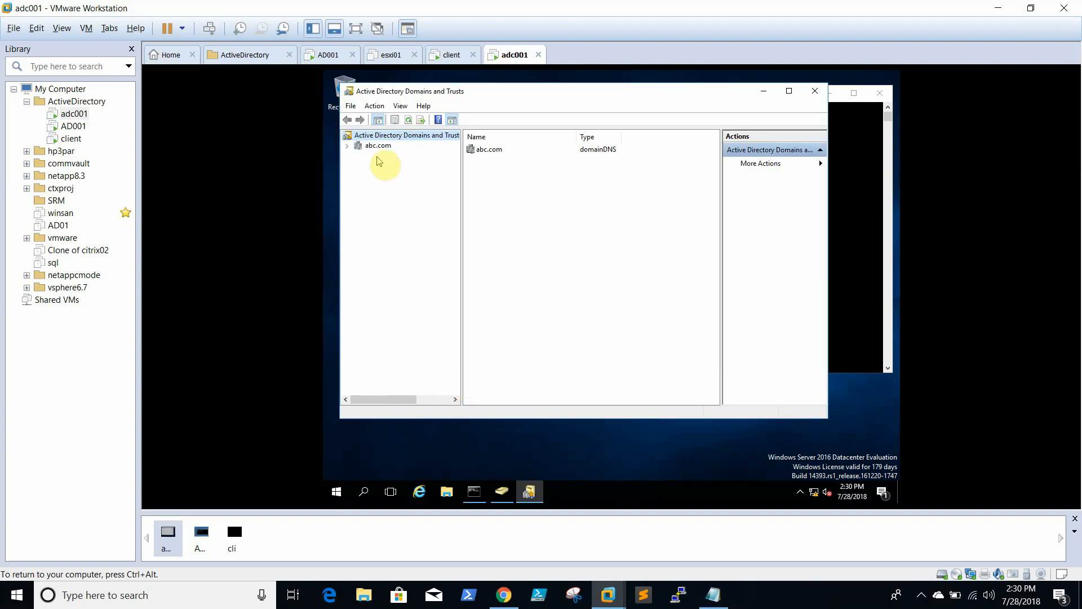
# Transfer the domain naming master role to adc001.abc.com and minimize the console
pyautogui.rightClick(378, 151)
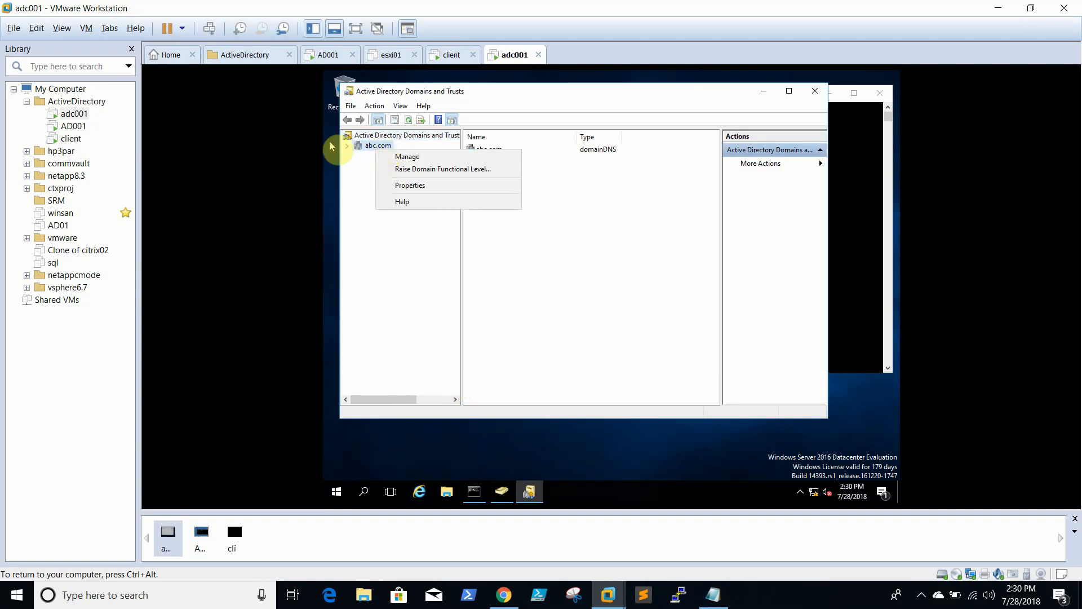
pyautogui.click(346, 147)
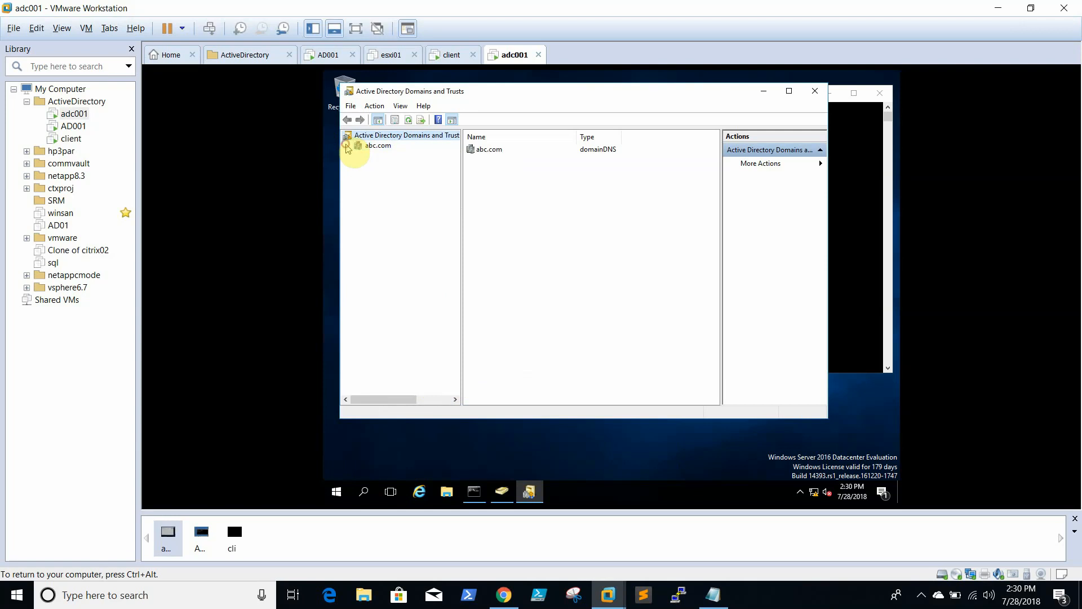
pyautogui.rightClick(367, 134)
pyautogui.click(427, 168)
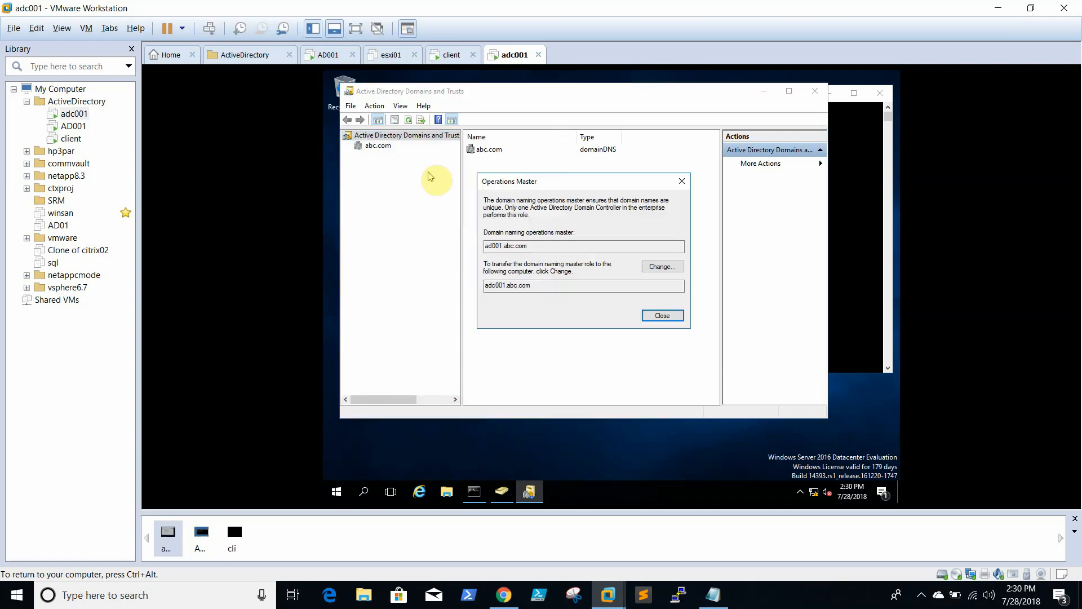
pyautogui.click(668, 267)
pyautogui.click(657, 322)
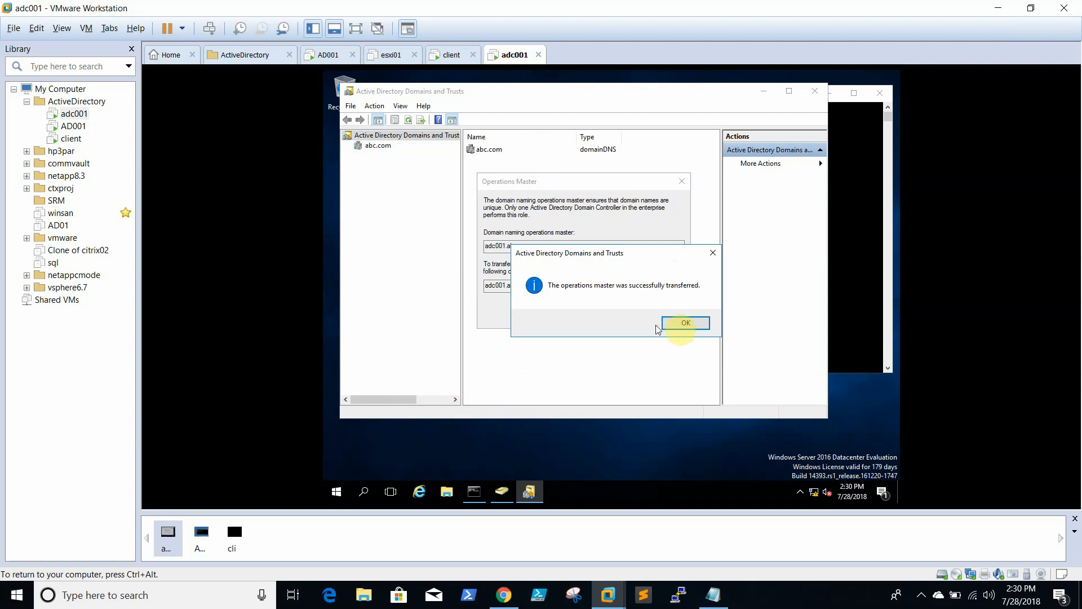
pyautogui.click(692, 322)
pyautogui.click(655, 315)
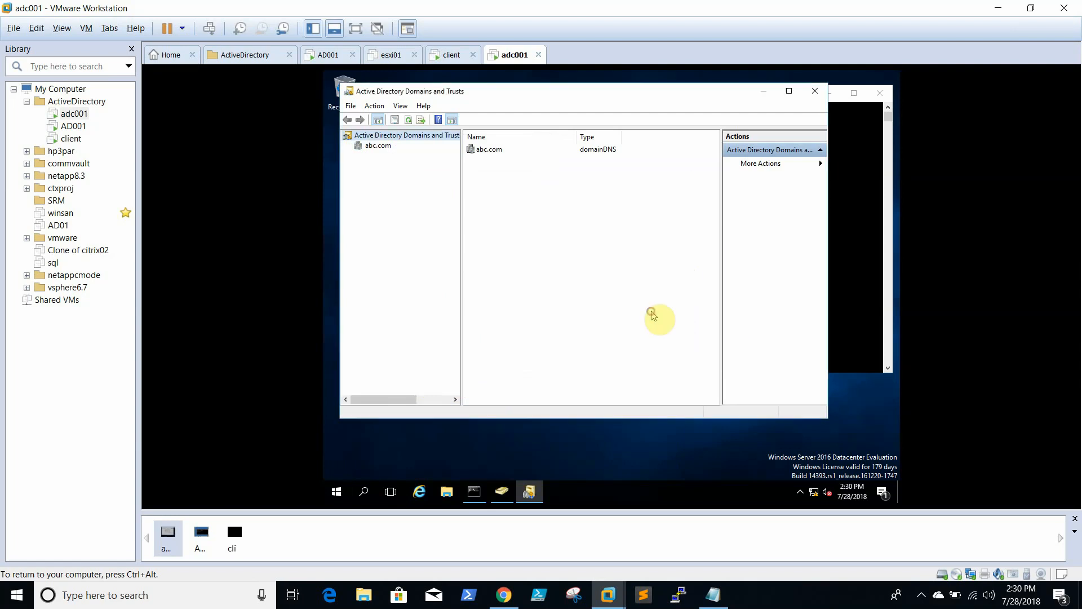
pyautogui.click(764, 91)
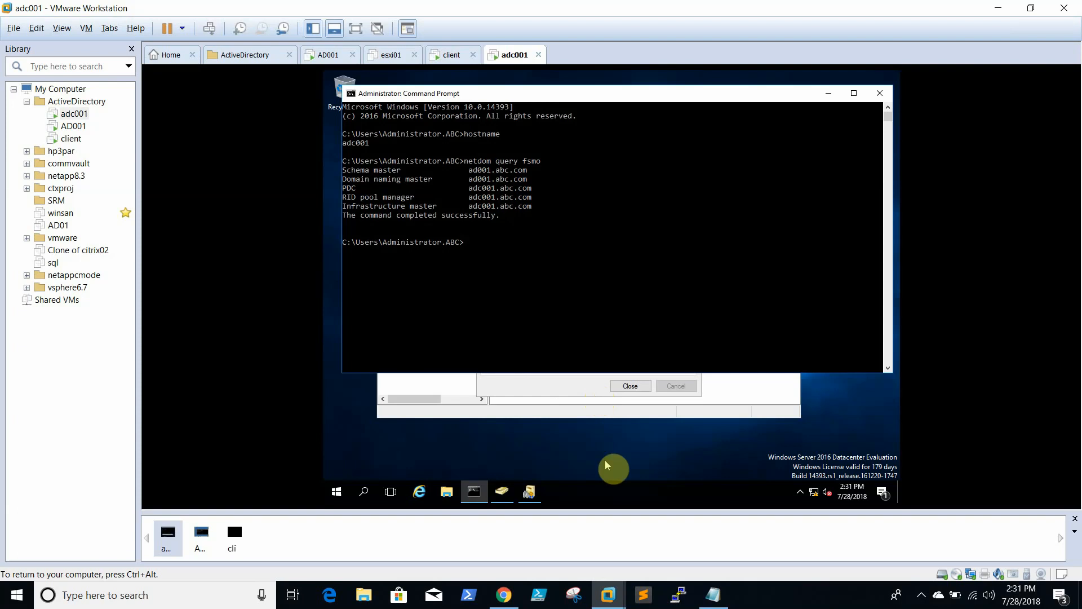
# Copy the regsvr32 schmmgmt.dll command from the host notes into adc001's Command Prompt
pyautogui.click(713, 594)
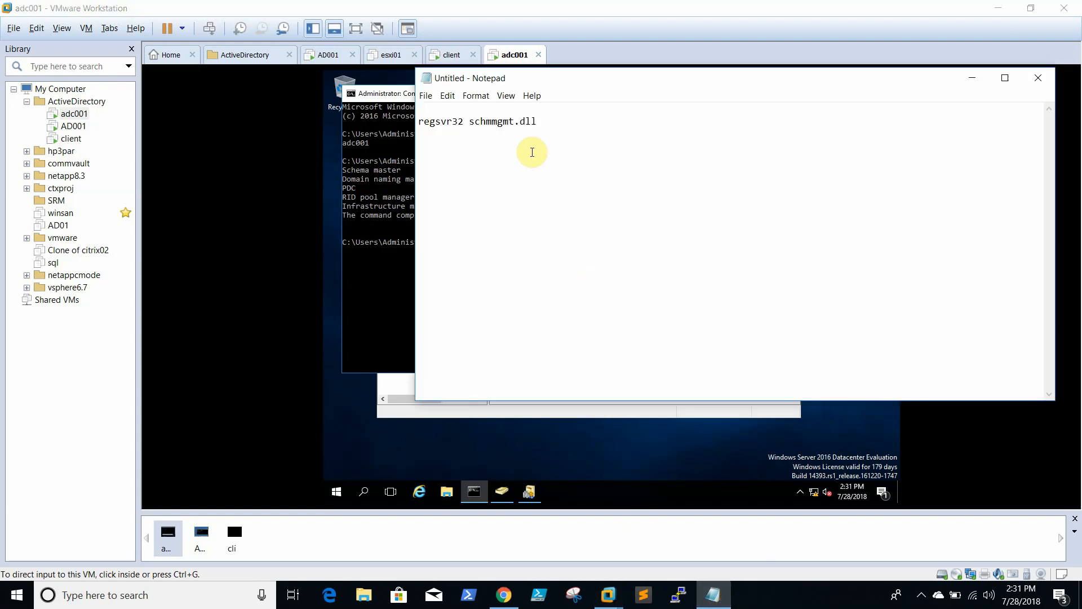
pyautogui.moveTo(537, 120); pyautogui.dragTo(358, 138)
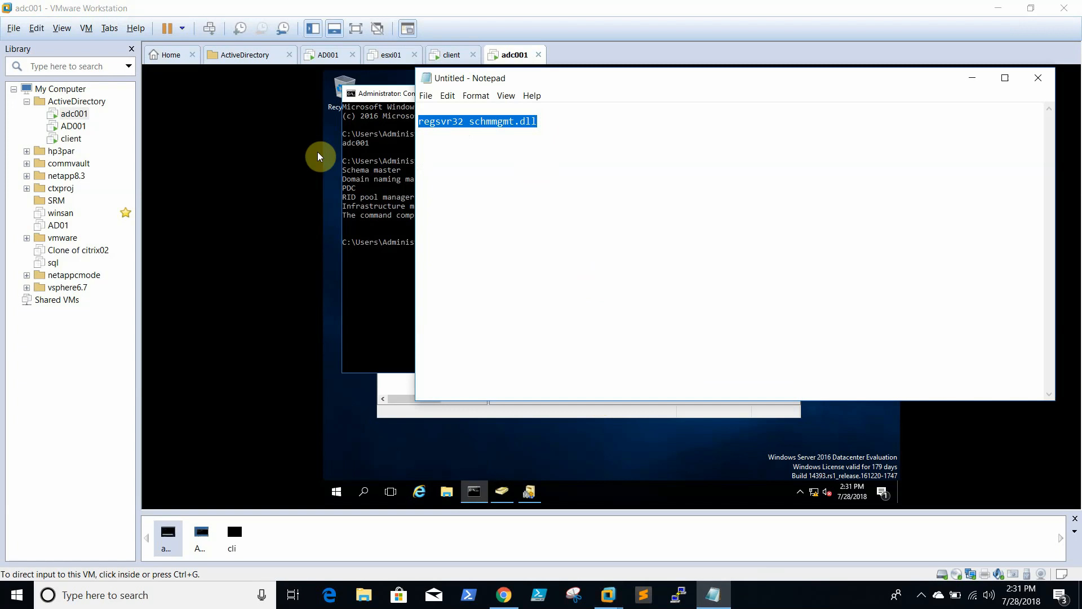
pyautogui.click(378, 211)
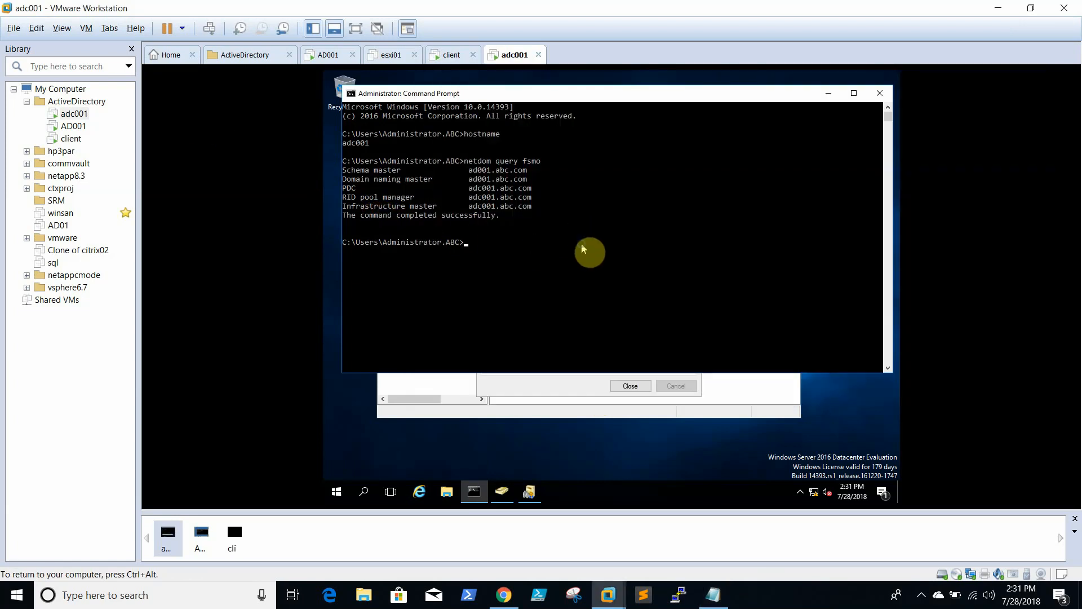
pyautogui.write('regsvr32 mmgmt.dll')
pyautogui.click(714, 602)
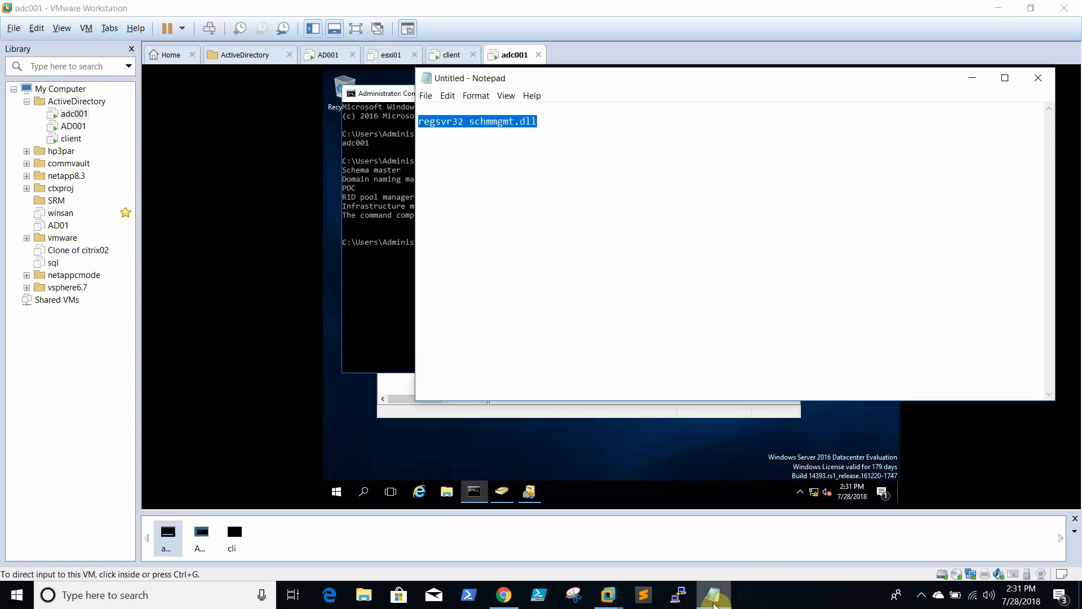
pyautogui.click(714, 602)
pyautogui.click(498, 343)
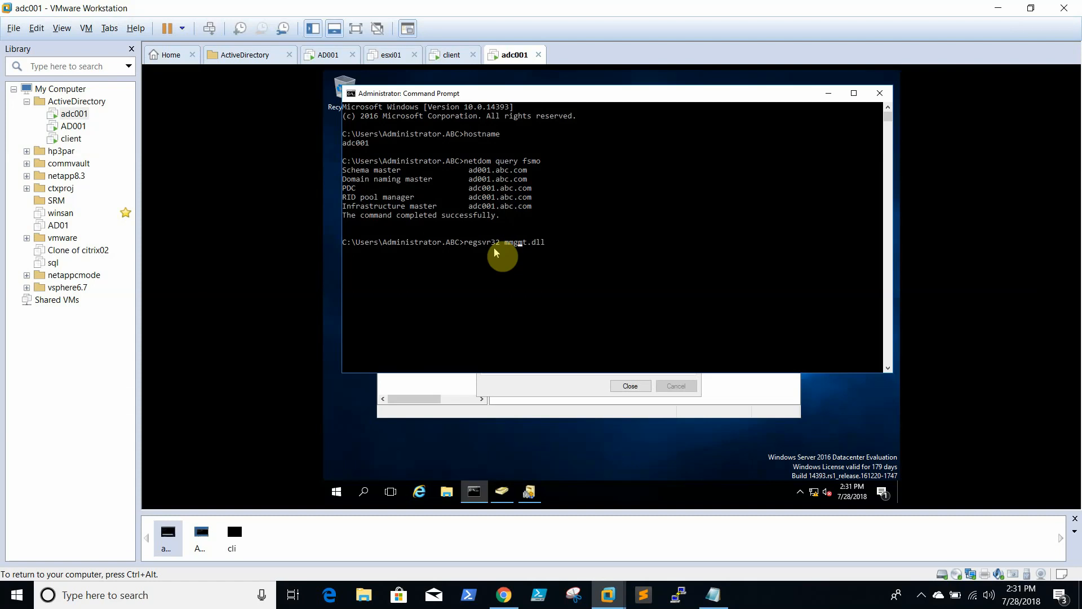
# Run regsvr32 schmmgmt.dll and dismiss the registration success message
pyautogui.write('sch')
pyautogui.press('Return')
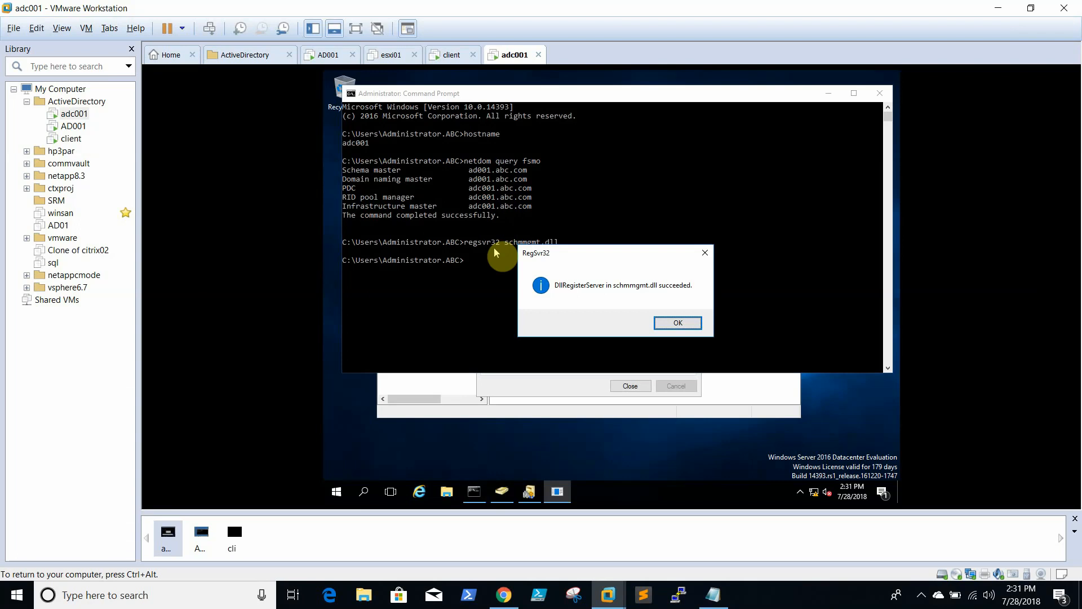
pyautogui.press('Return')
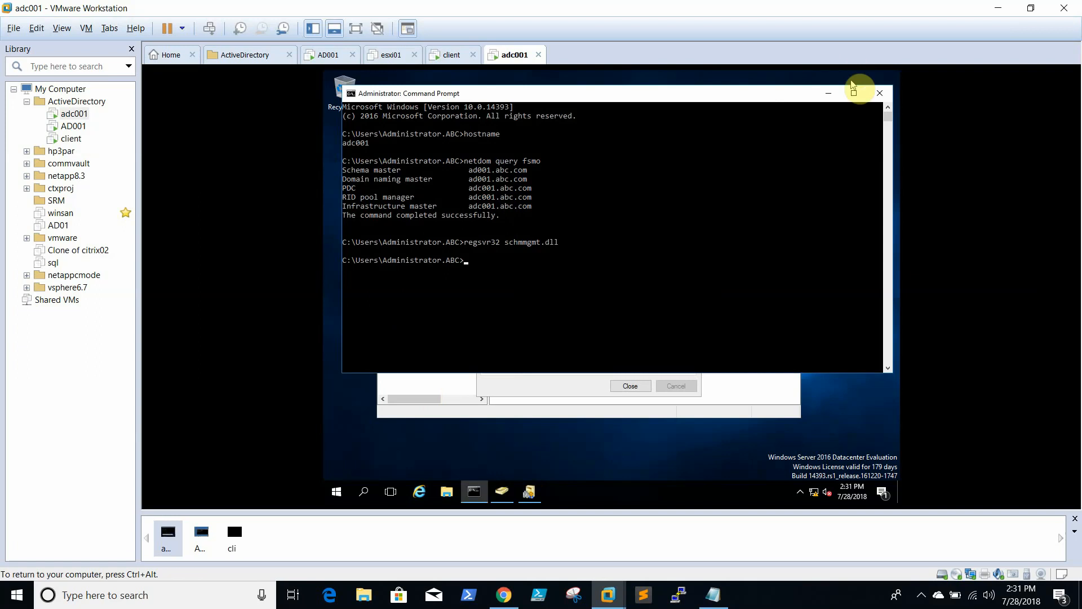
# Open a blank mmc console and add the Active Directory Schema snap-in
pyautogui.rightClick(342, 494)
pyautogui.click(386, 435)
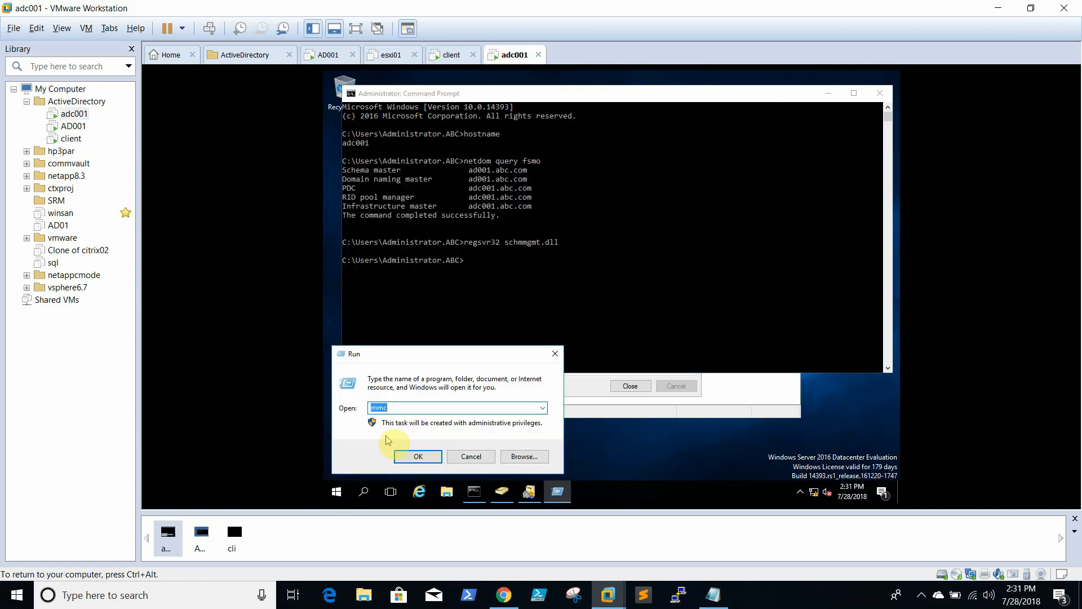
pyautogui.press('Return')
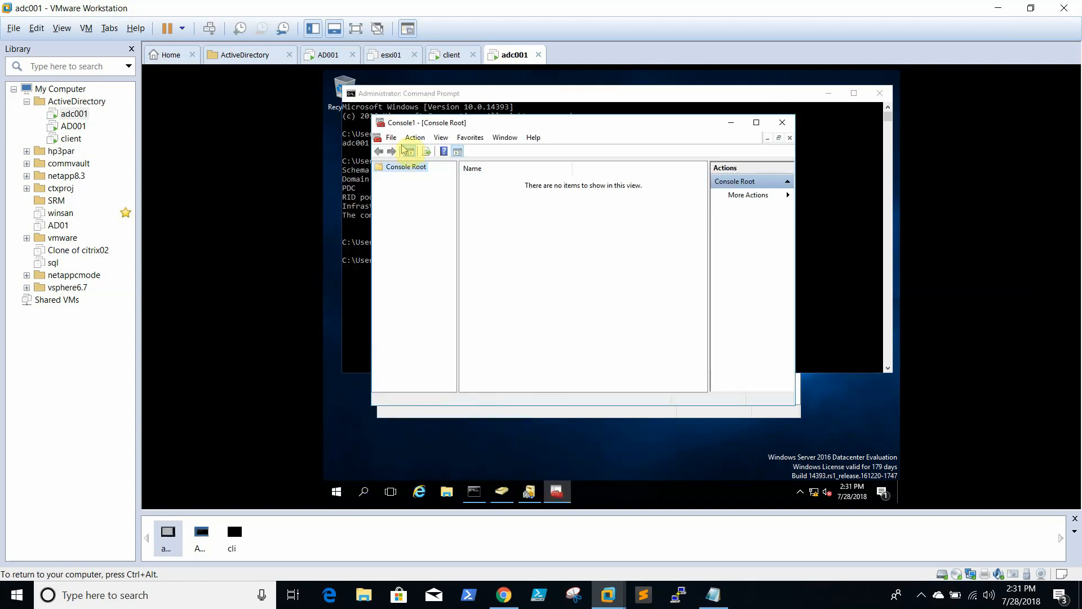
pyautogui.click(390, 139)
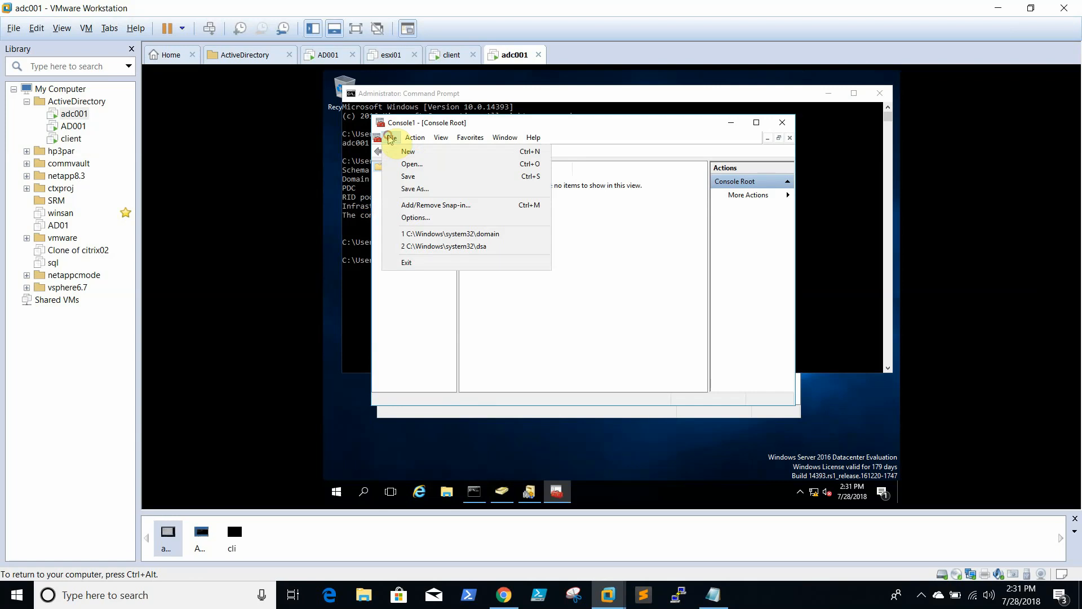
pyautogui.click(423, 207)
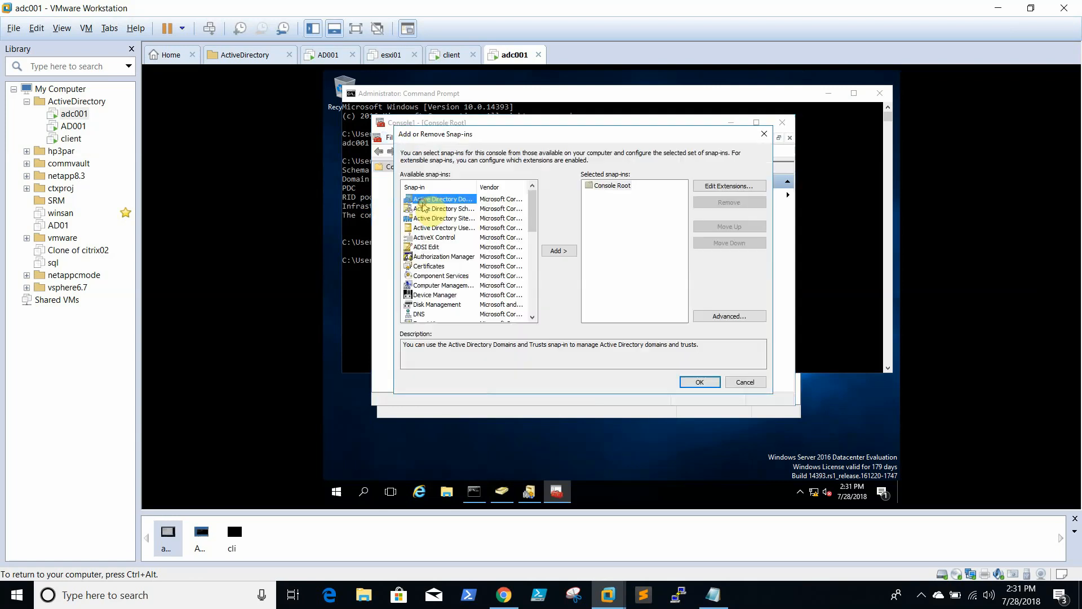
pyautogui.click(456, 209)
pyautogui.click(558, 251)
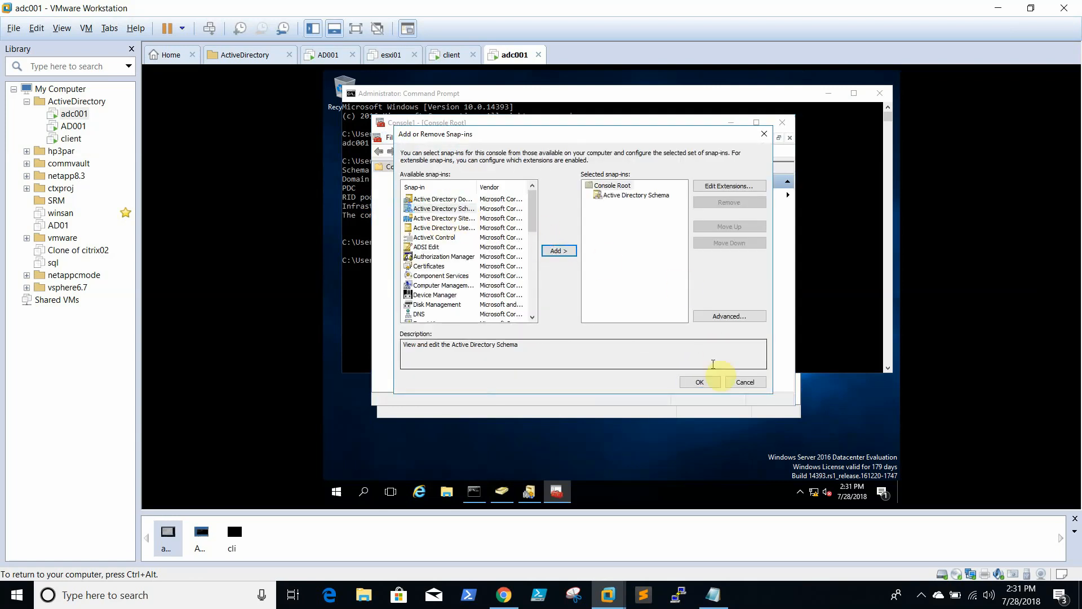
pyautogui.click(702, 384)
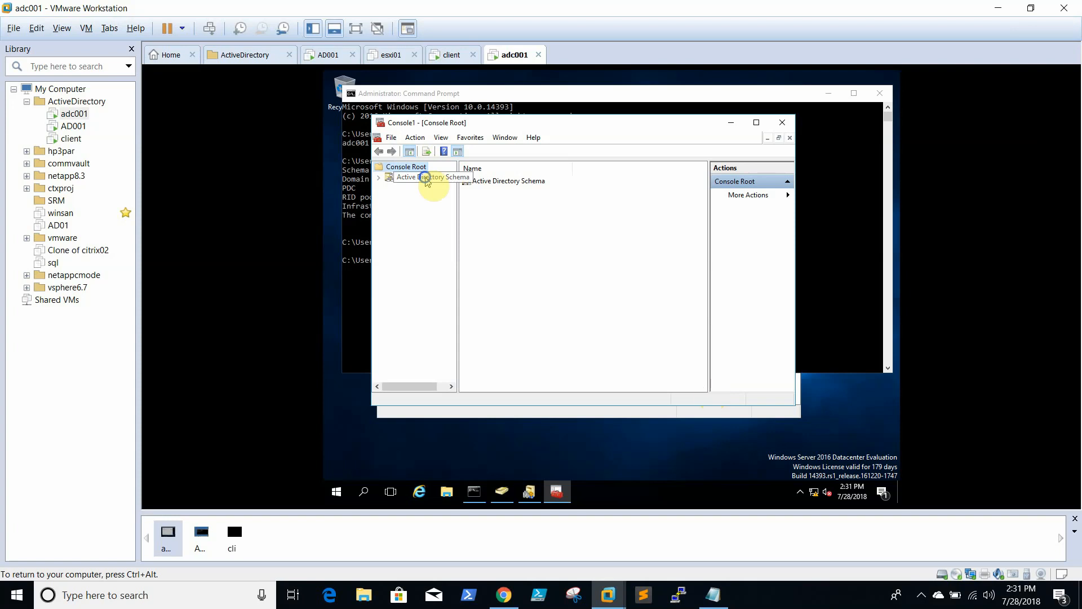
# Open the schema Operations Master settings, showing ad001.abc.com as schema master
pyautogui.rightClick(427, 179)
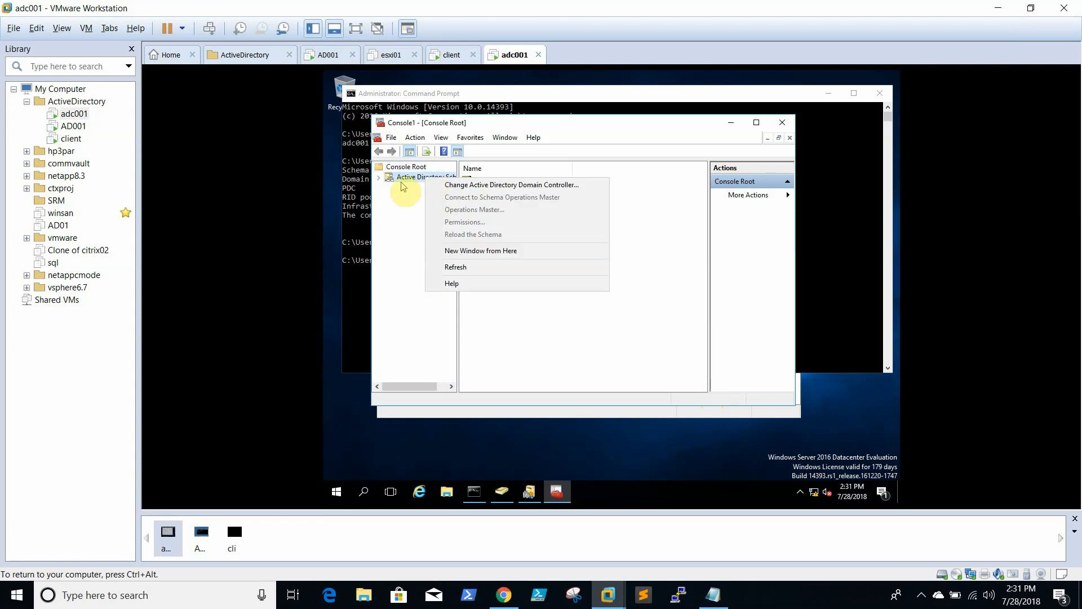
pyautogui.click(378, 177)
pyautogui.rightClick(405, 179)
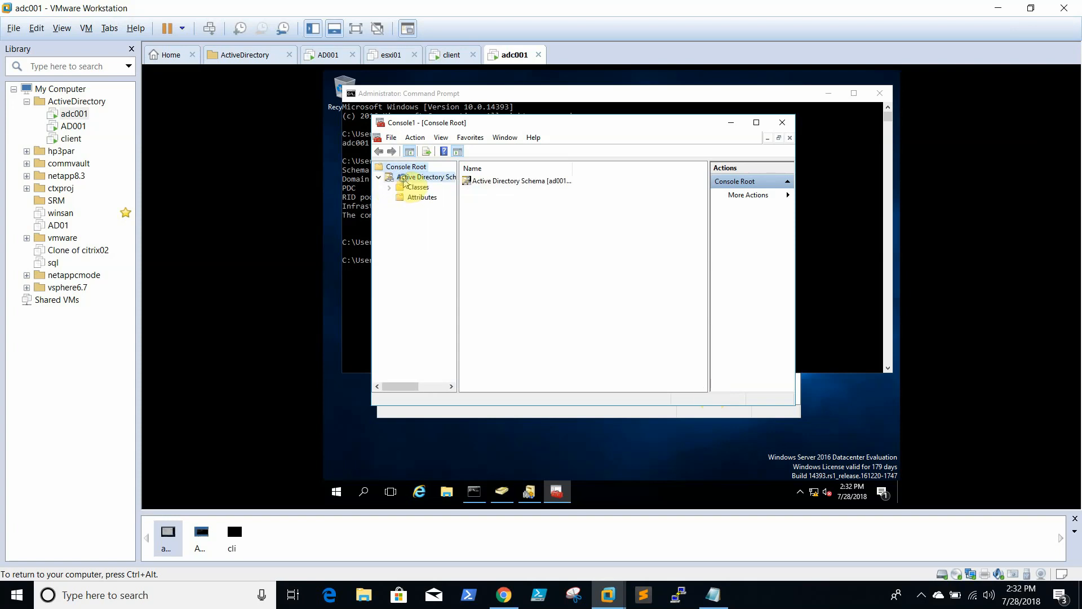
pyautogui.click(468, 211)
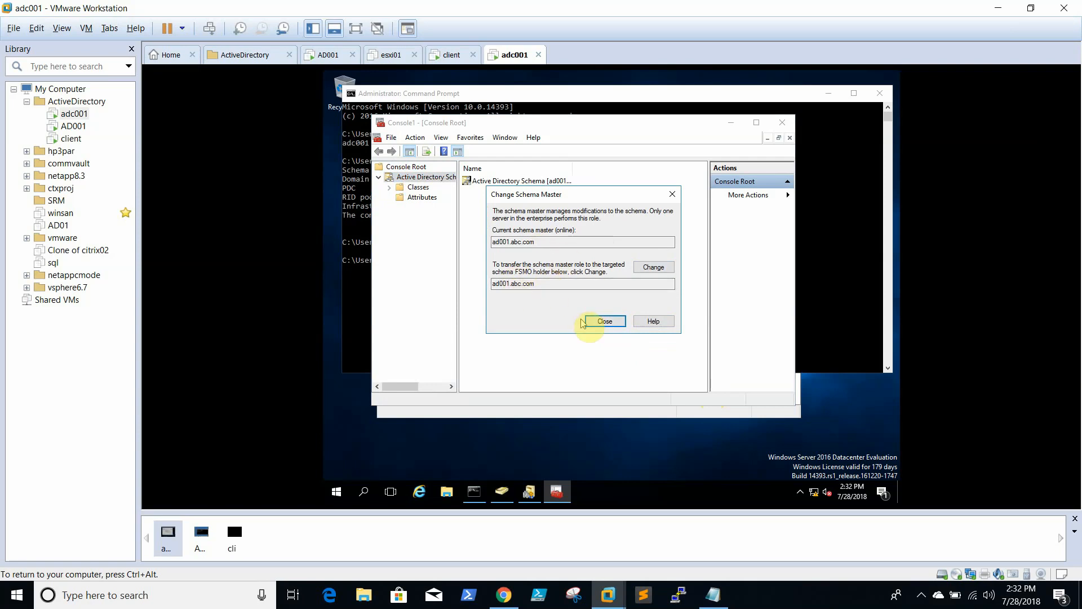
# Connect the Active Directory Schema console to domain controller adc001.abc.com
pyautogui.click(597, 323)
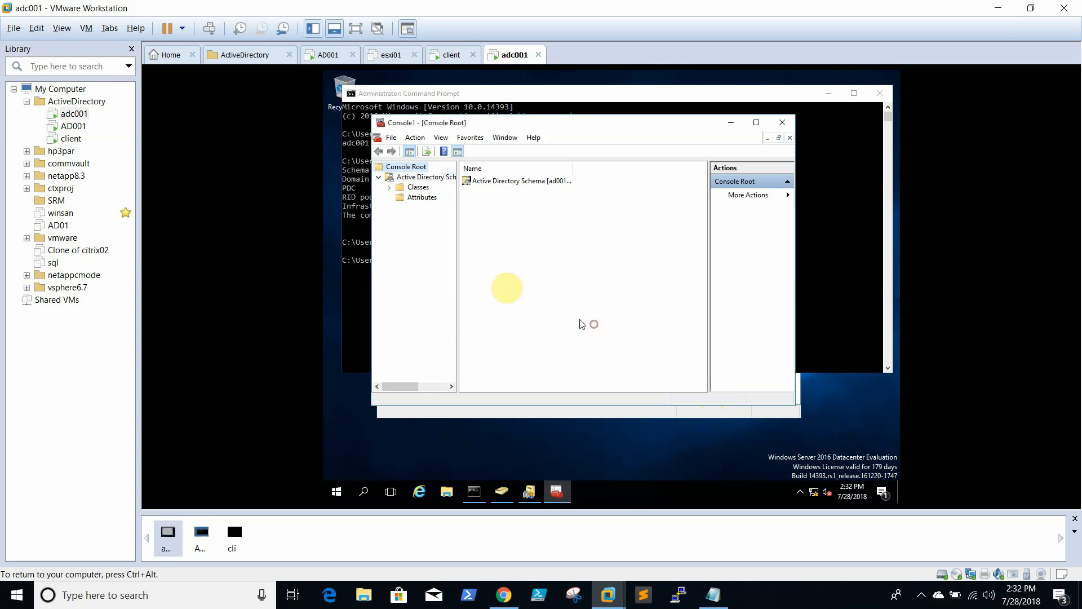
pyautogui.rightClick(418, 178)
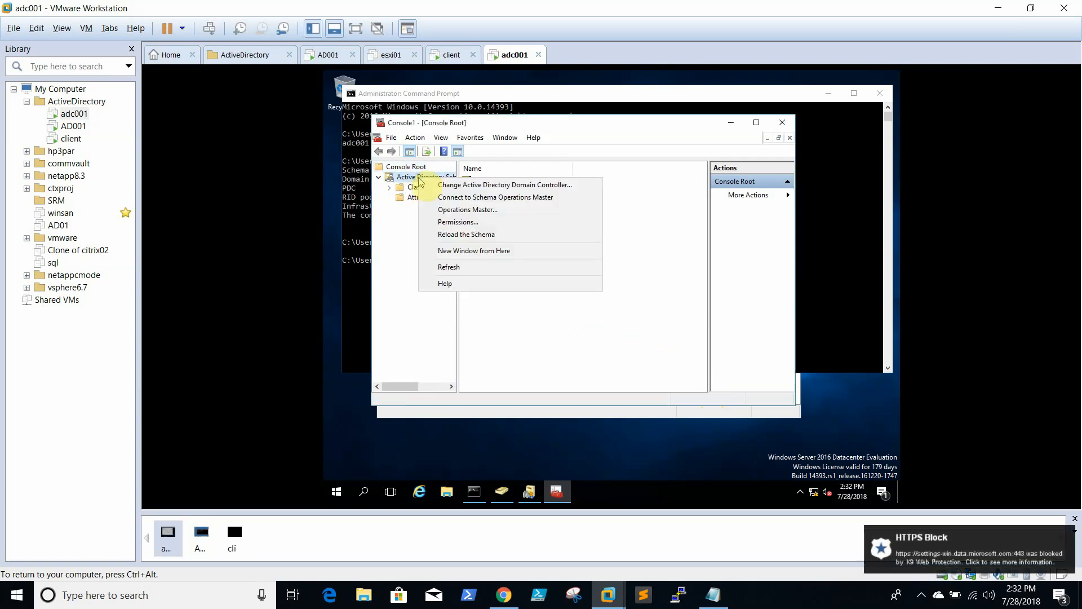
pyautogui.click(503, 197)
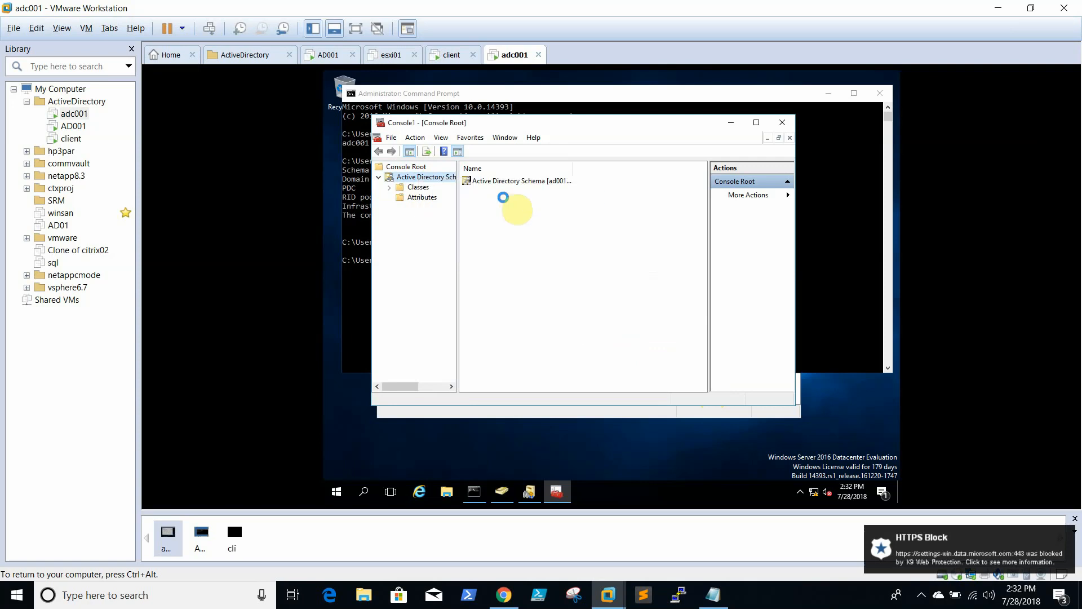
pyautogui.rightClick(422, 180)
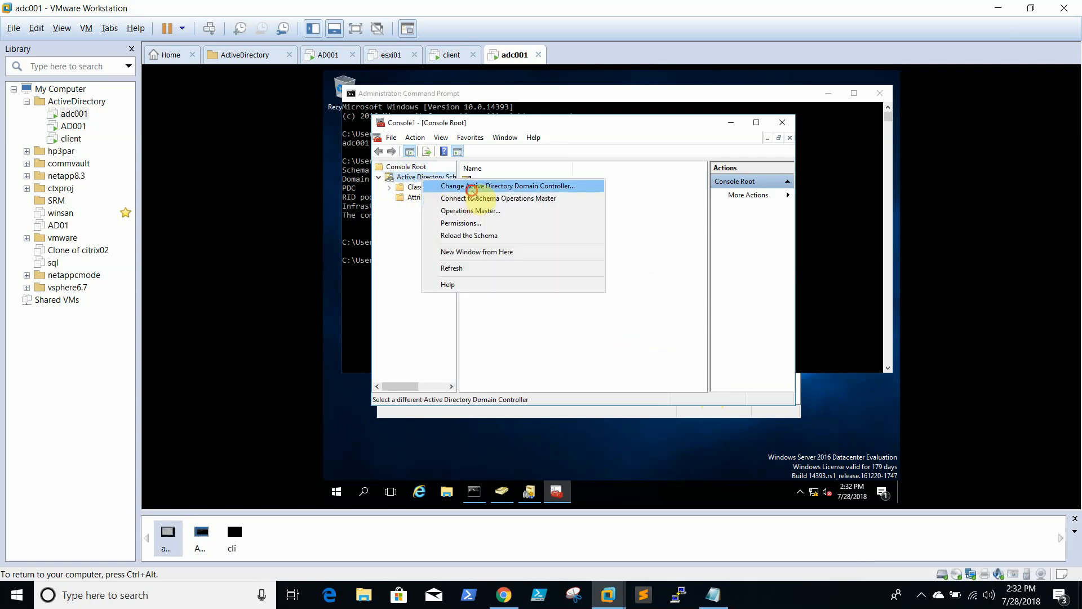
pyautogui.click(472, 188)
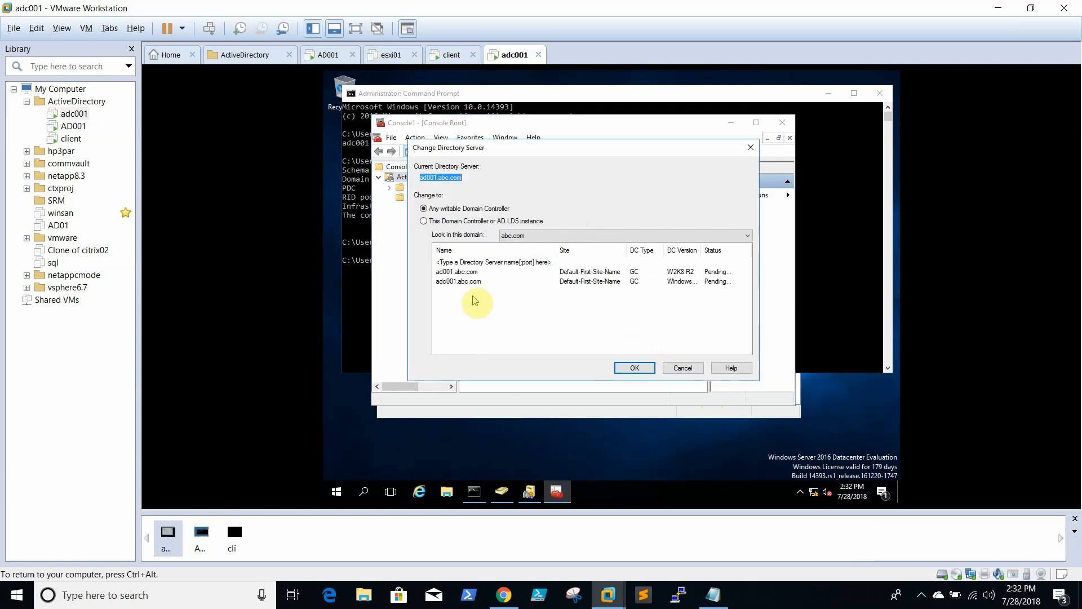
pyautogui.click(466, 282)
pyautogui.click(631, 367)
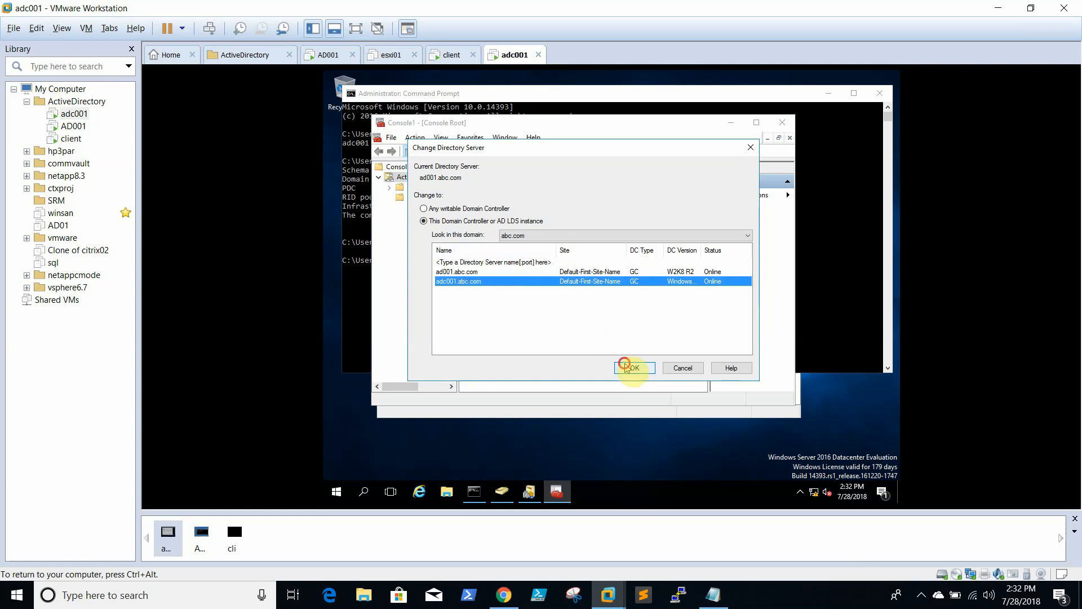
pyautogui.click(703, 327)
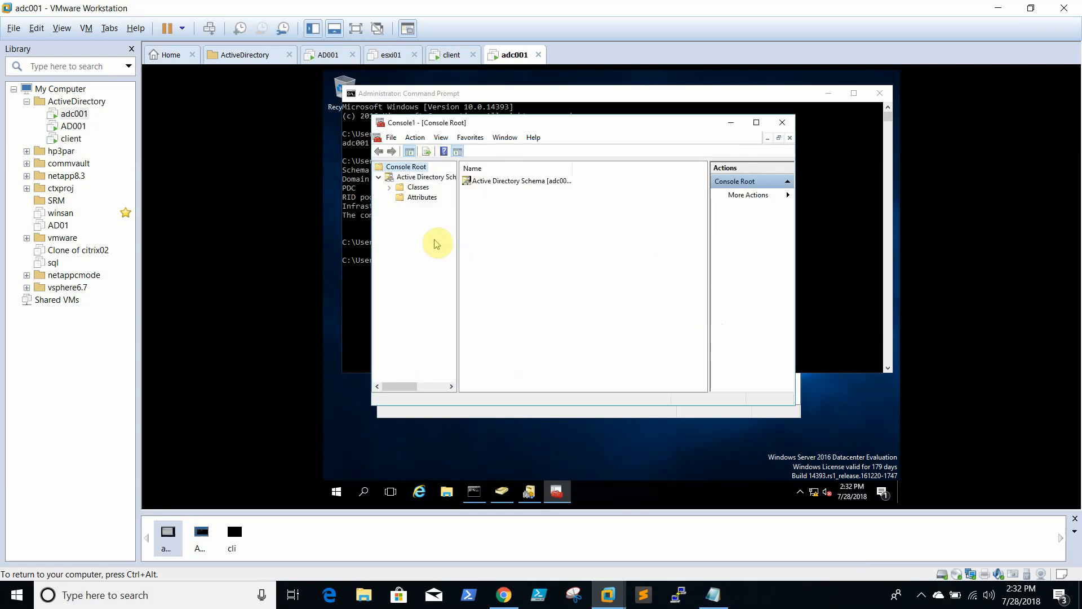
# Check the schema master, still ad001.abc.com, then close the schema console
pyautogui.rightClick(424, 179)
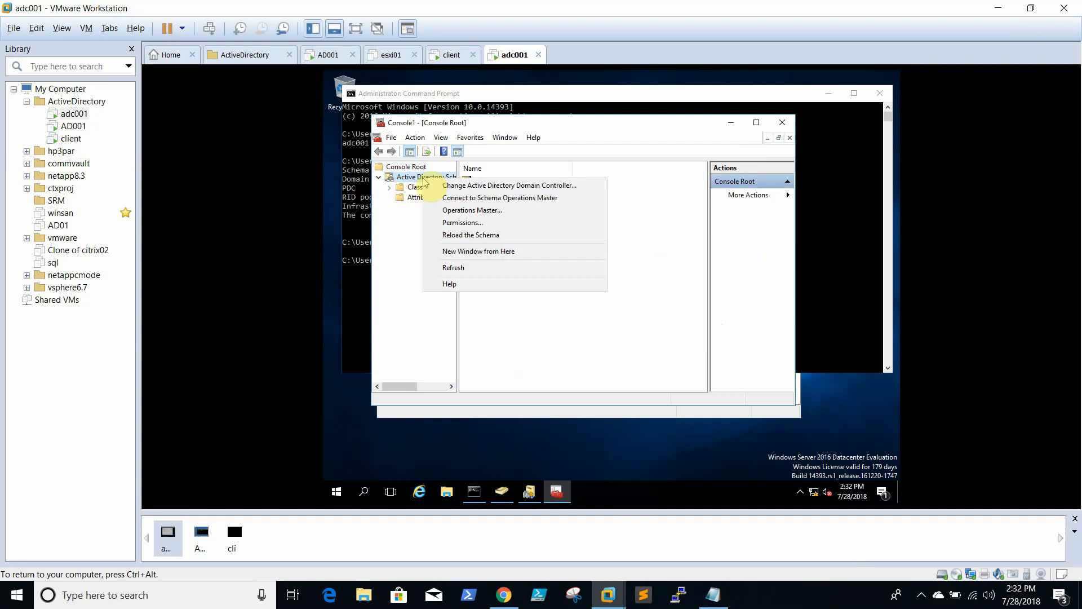
pyautogui.click(486, 211)
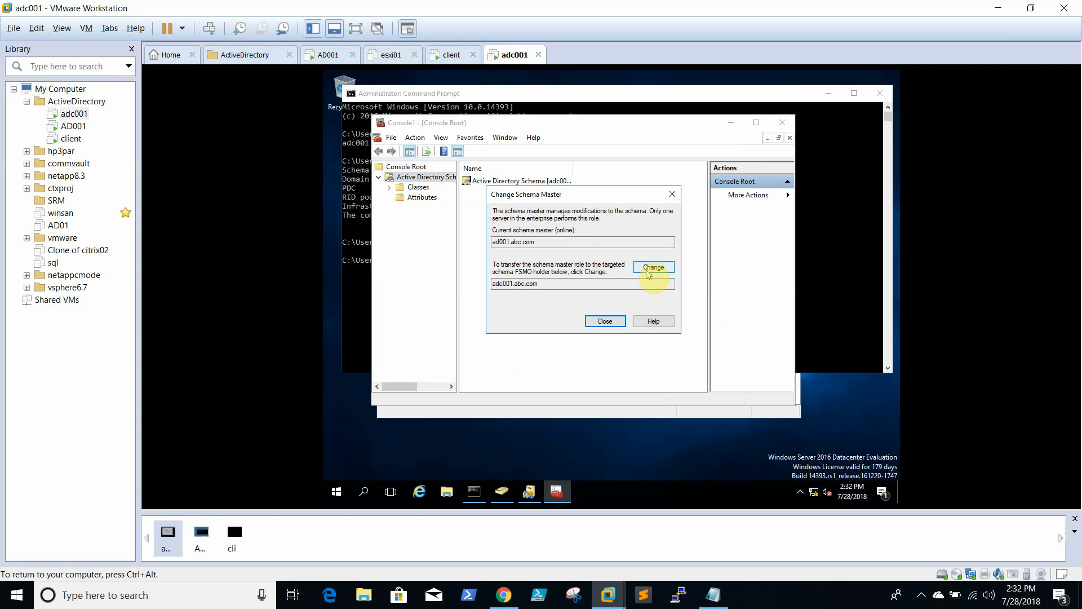
pyautogui.click(672, 194)
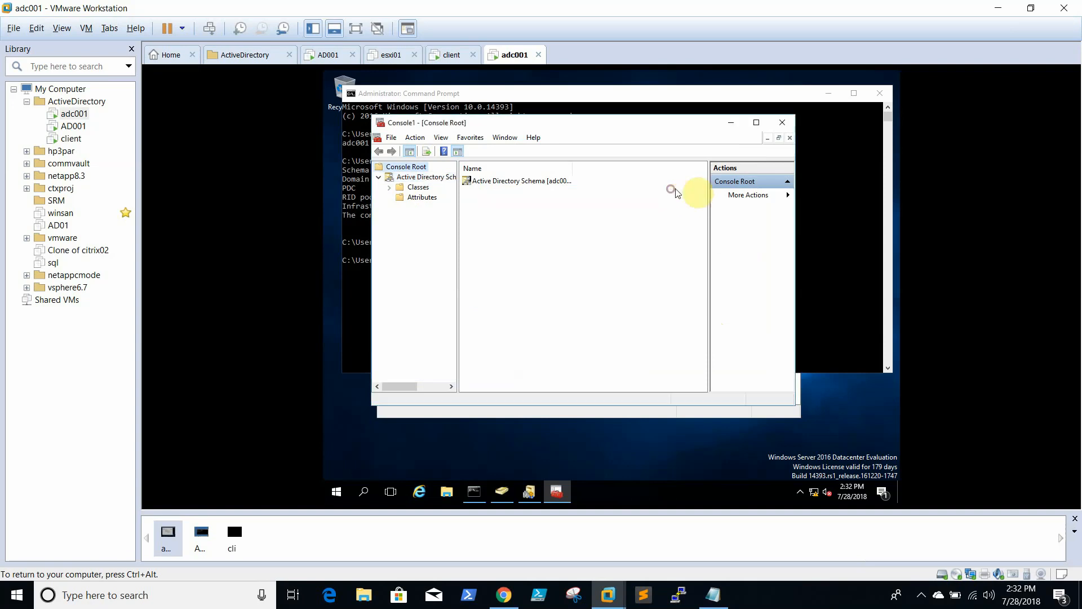
pyautogui.click(790, 127)
# Close the console without saving, switch to AD001, and close its Domains and Trusts window
pyautogui.click(595, 291)
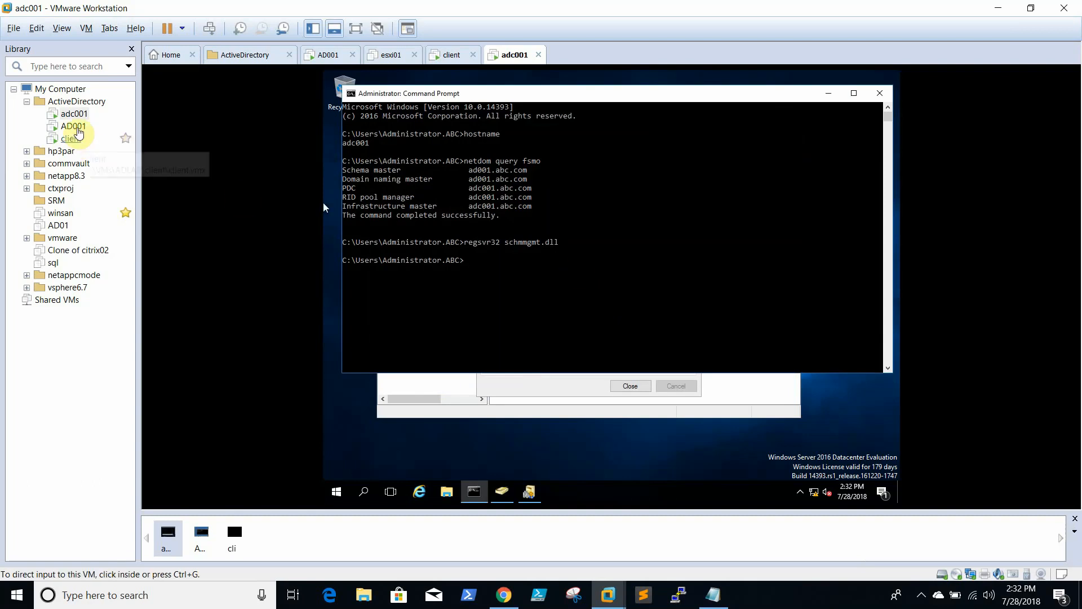
pyautogui.click(76, 127)
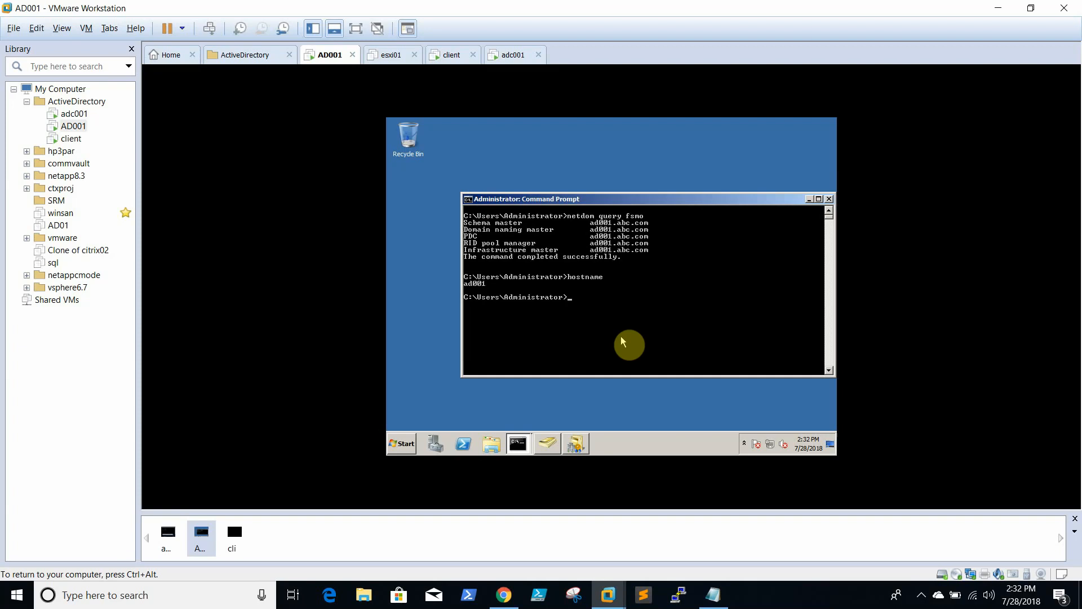
pyautogui.click(575, 444)
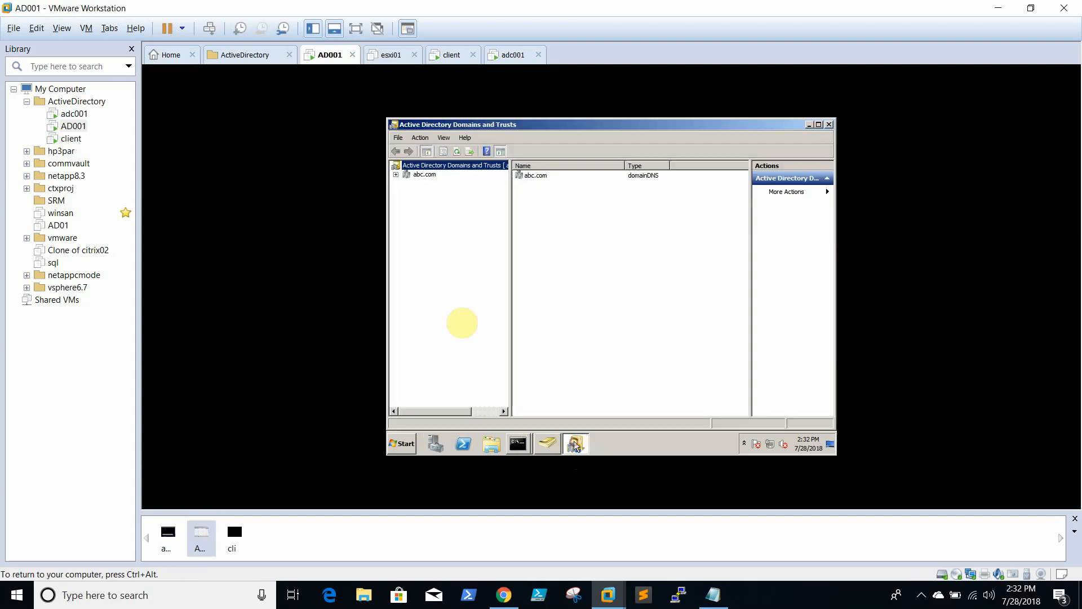
pyautogui.click(829, 124)
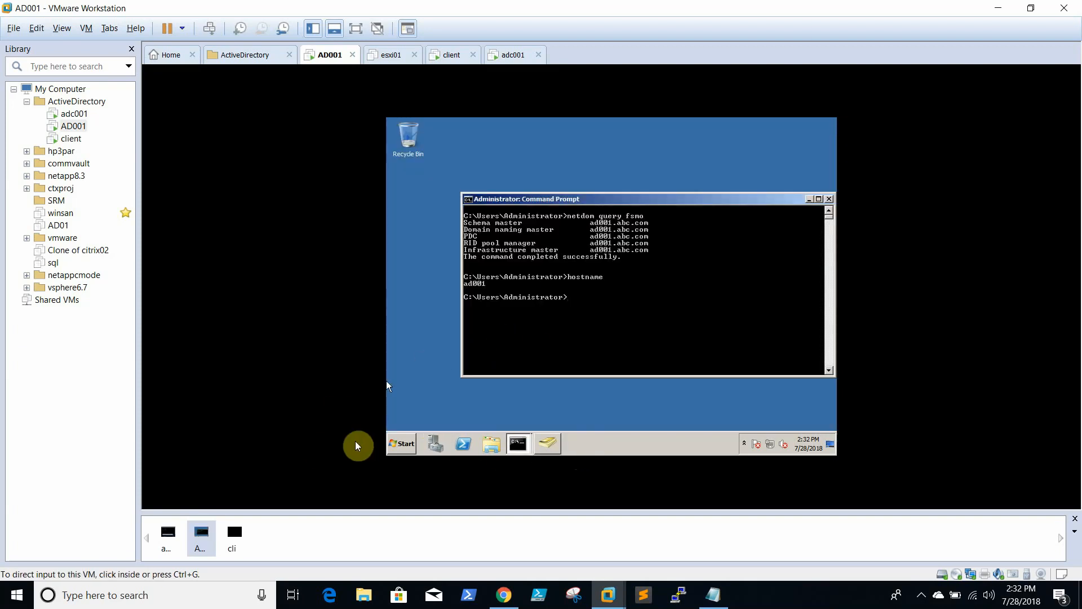
# Launch a blank management console on AD001 by running mmc from Start
pyautogui.click(401, 444)
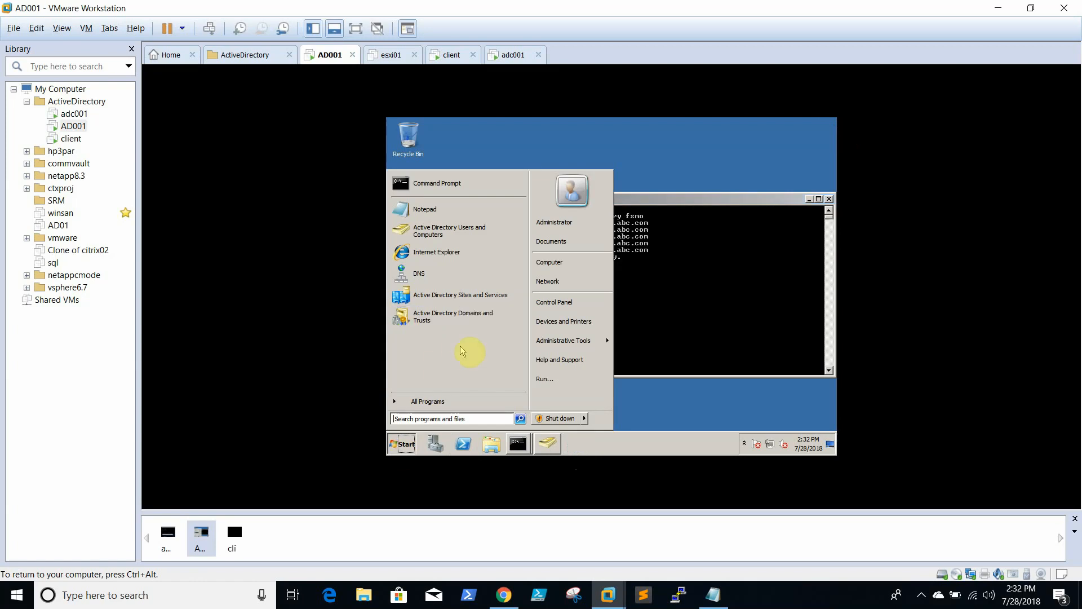
pyautogui.click(489, 419)
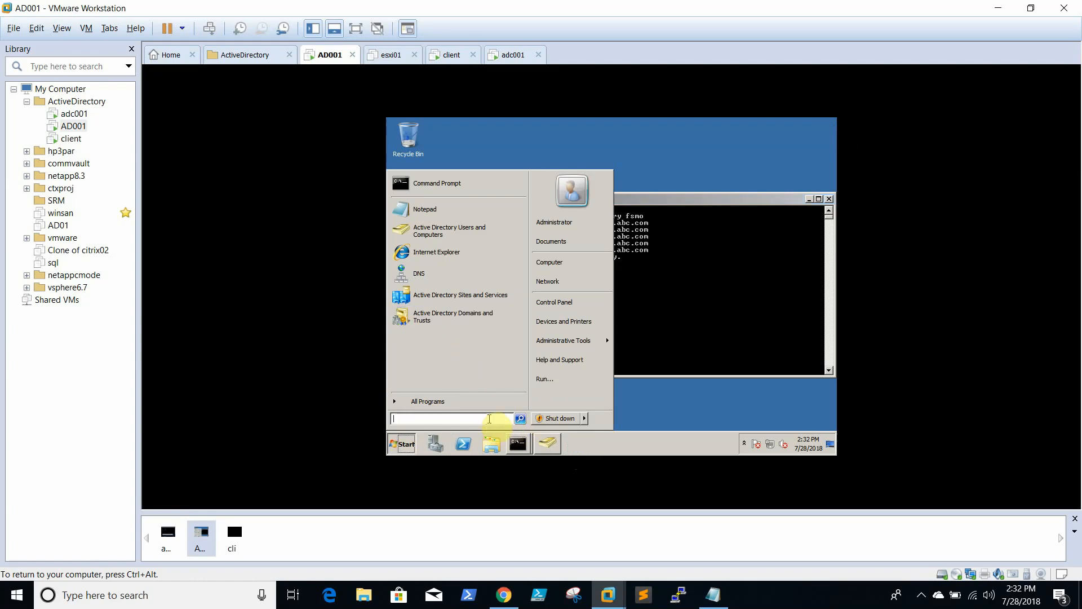
pyautogui.write('mmc')
pyautogui.press('Return')
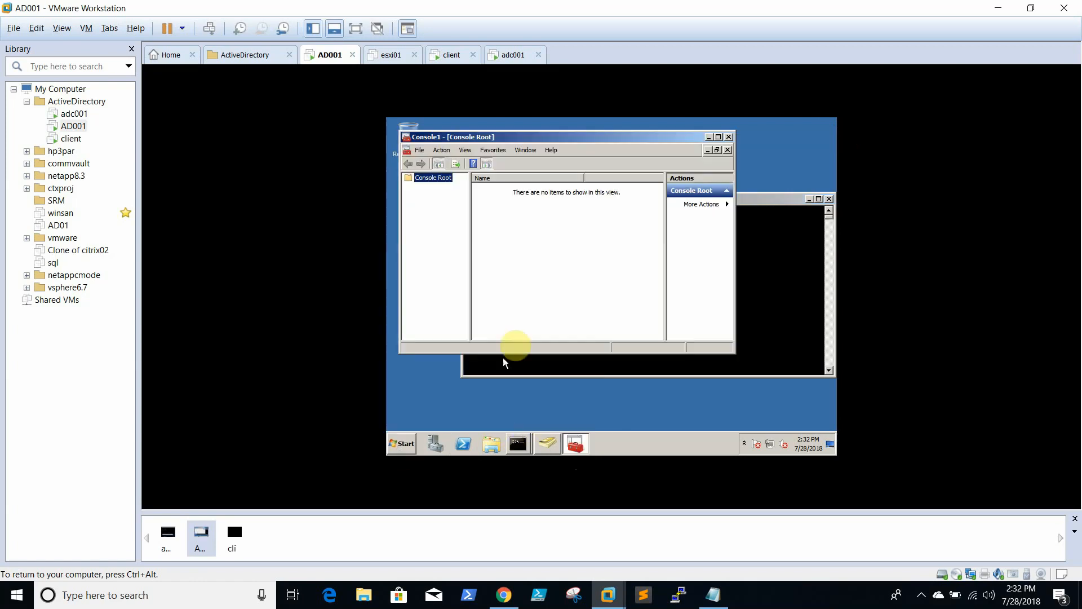
# Add the Active Directory Schema snap-in to Console1
pyautogui.click(420, 150)
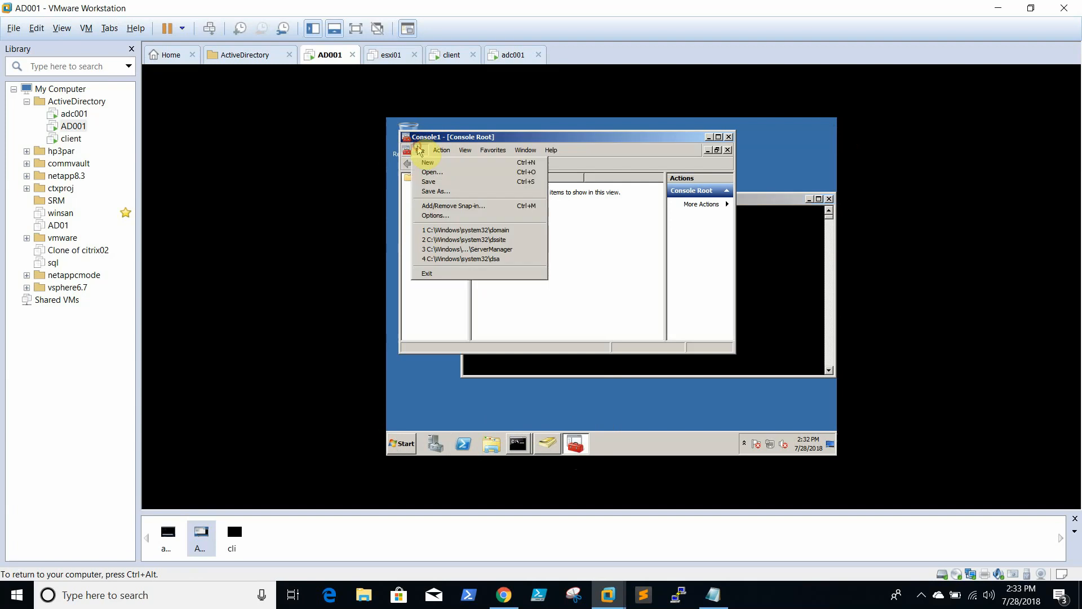
pyautogui.click(449, 206)
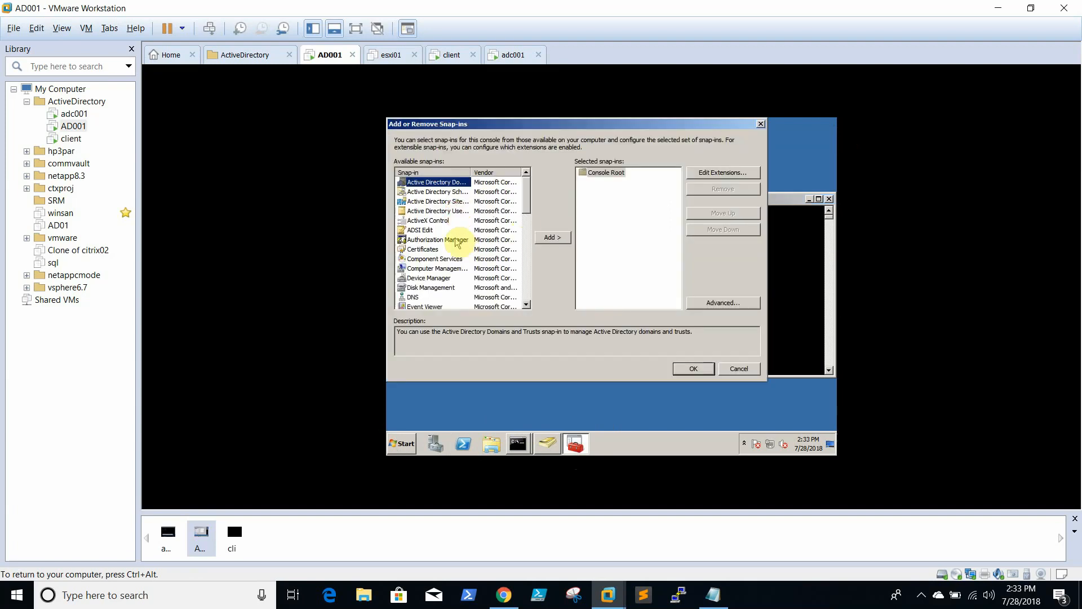
pyautogui.click(442, 192)
pyautogui.click(553, 238)
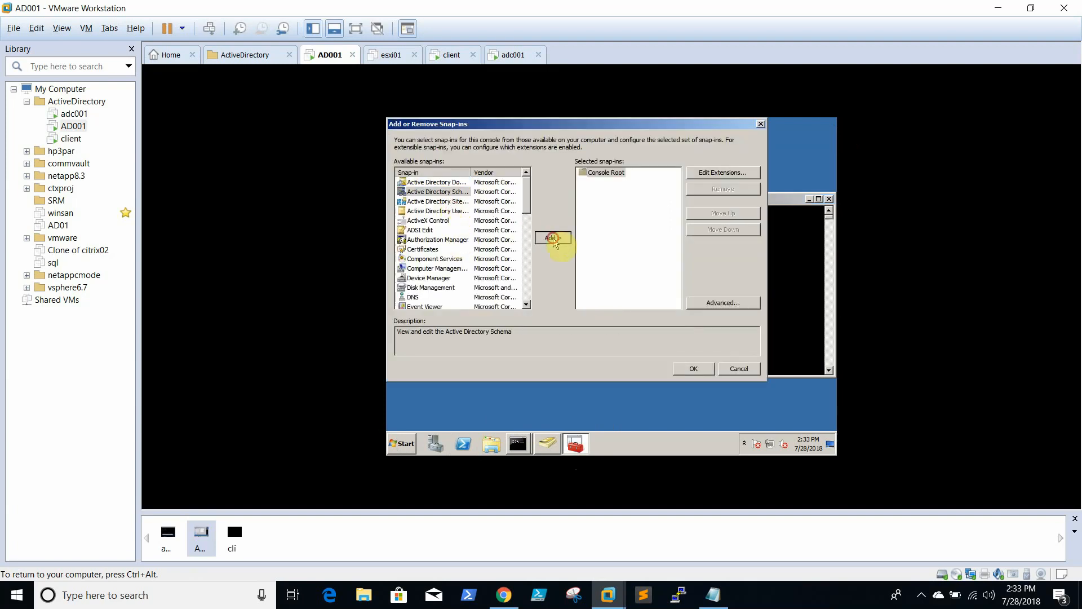
pyautogui.click(692, 368)
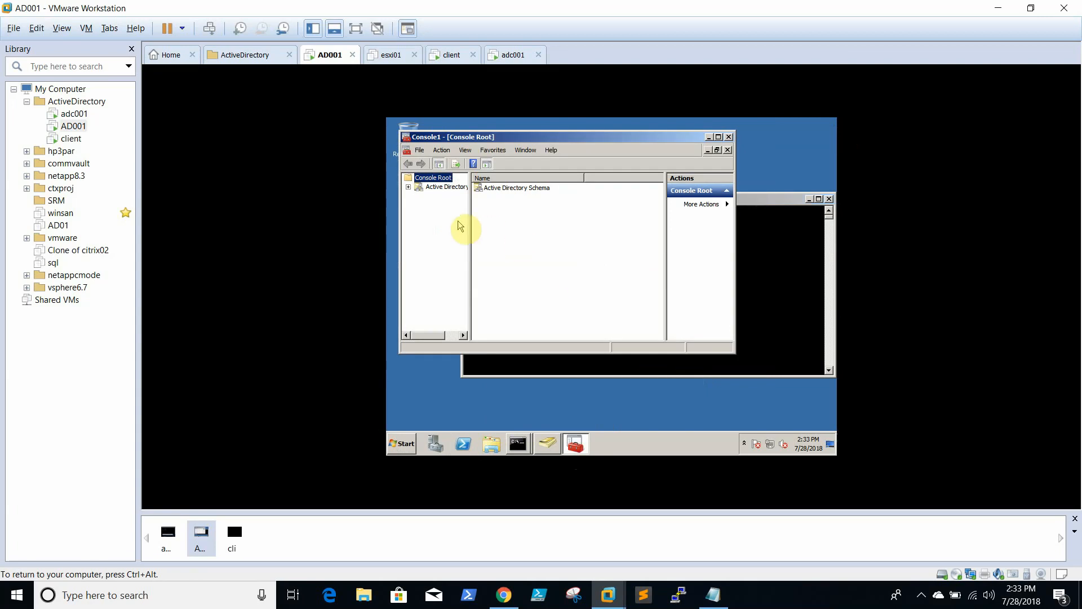
# Expand Active Directory Schema and view its Operations Master, currently ad001.abc.com
pyautogui.rightClick(436, 190)
pyautogui.click(408, 189)
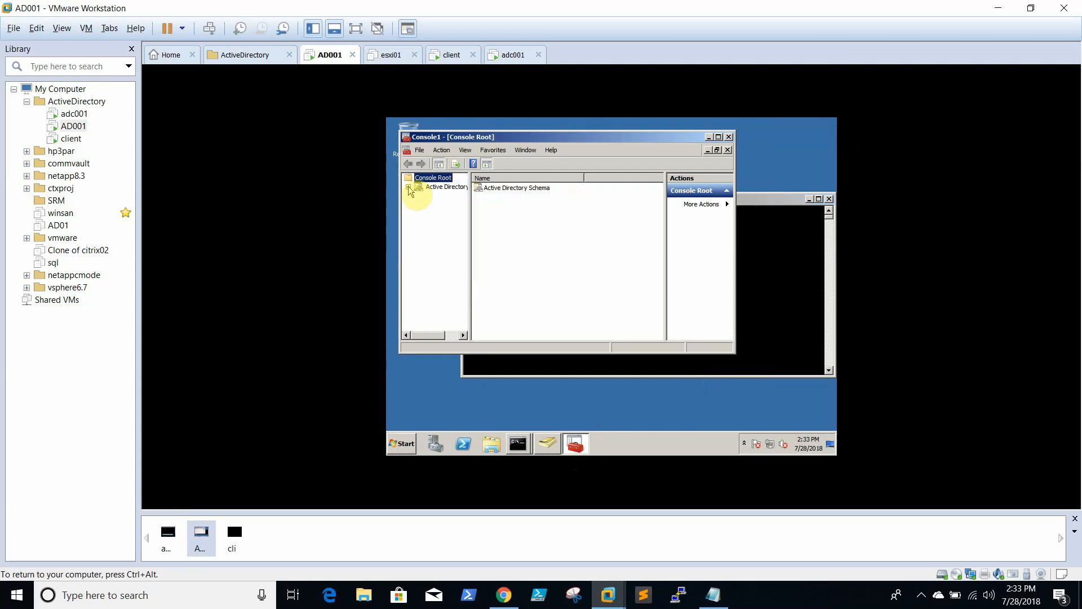
pyautogui.rightClick(434, 189)
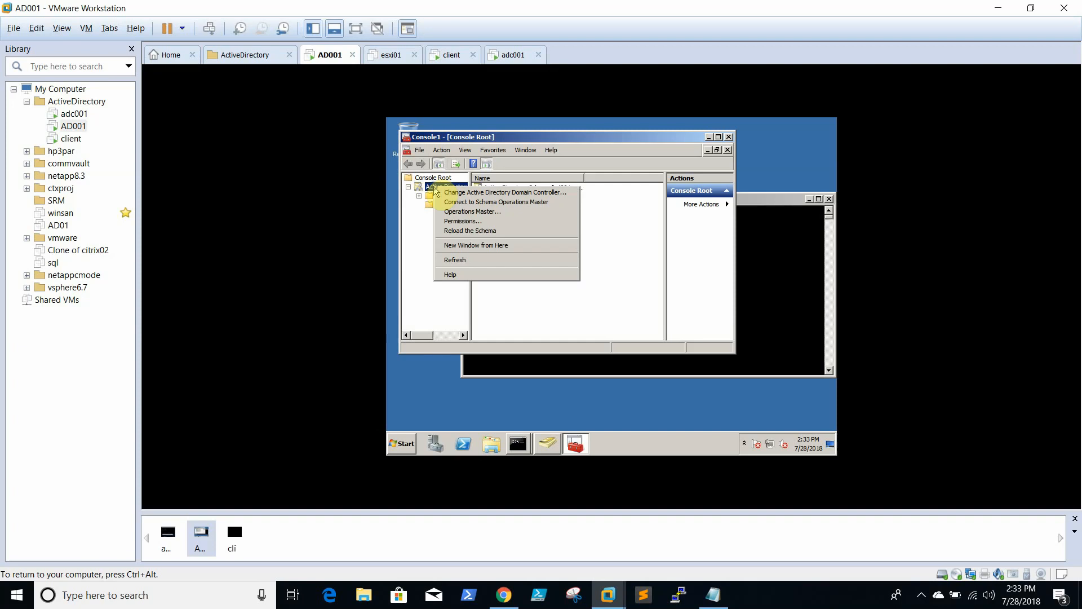
pyautogui.click(474, 211)
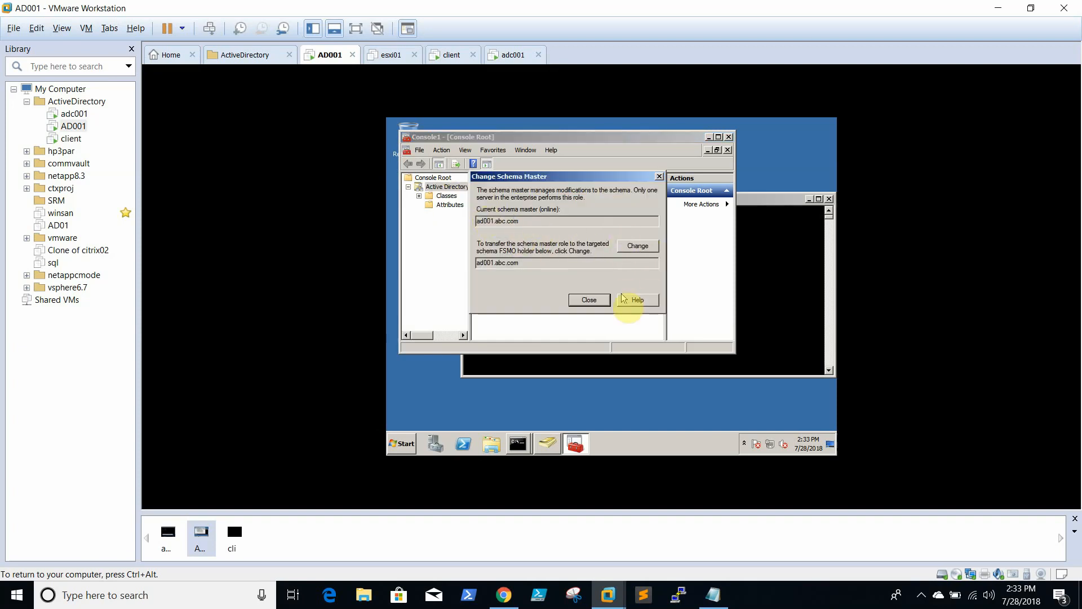
# Connect the Schema console to domain controller adc001.abc.com and dismiss the warning
pyautogui.click(599, 300)
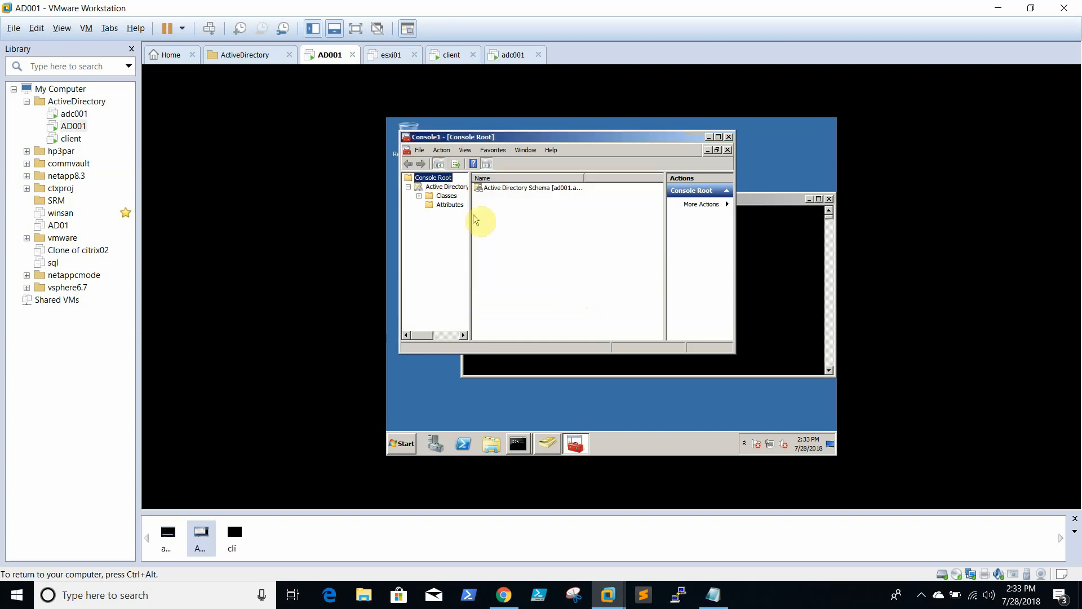
pyautogui.rightClick(446, 188)
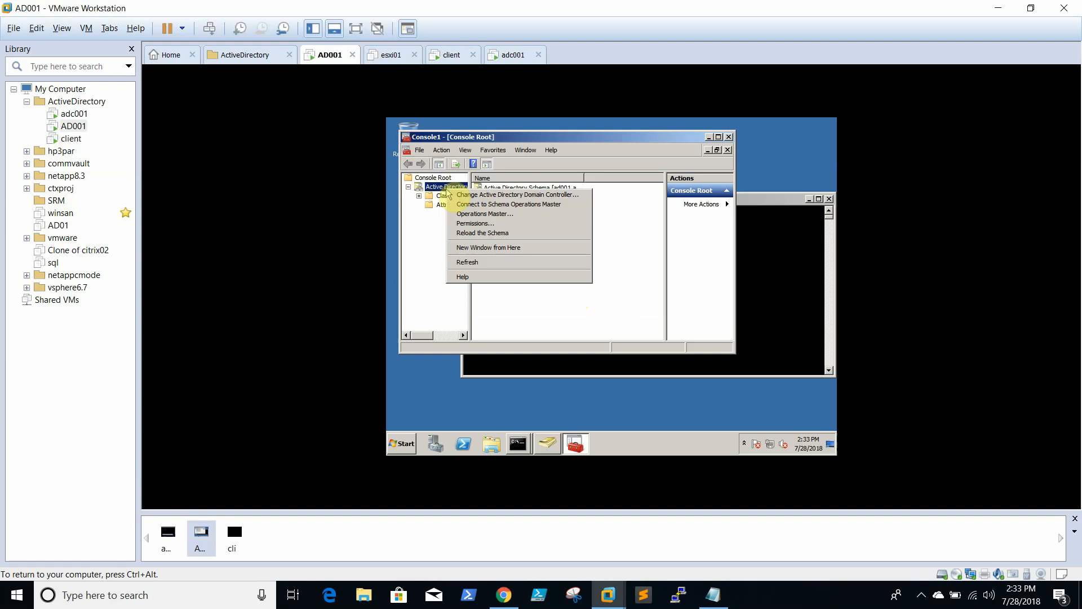
pyautogui.click(500, 194)
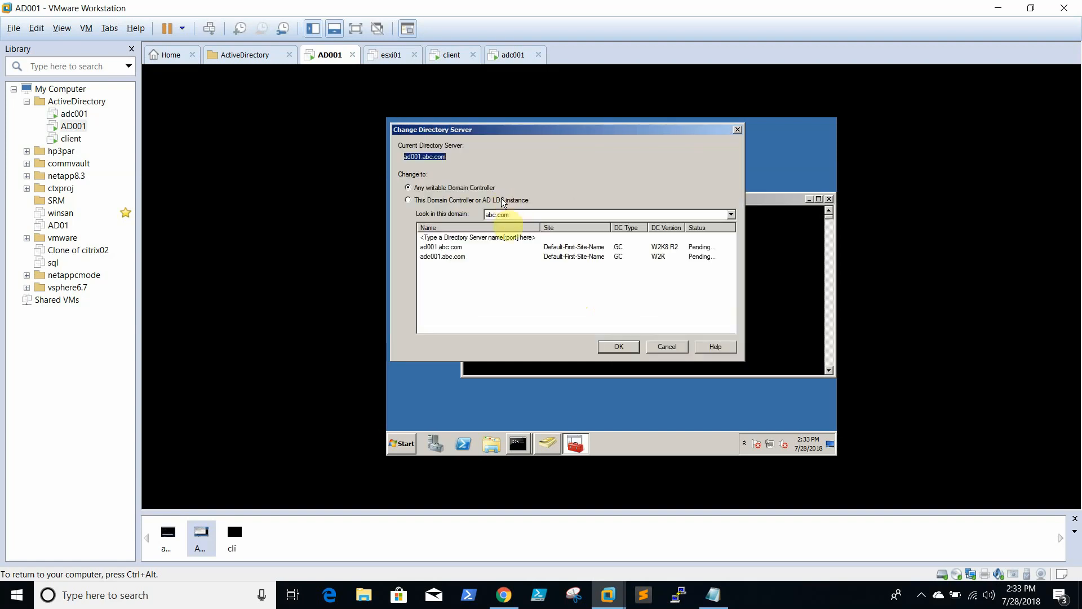
pyautogui.click(503, 201)
pyautogui.click(442, 257)
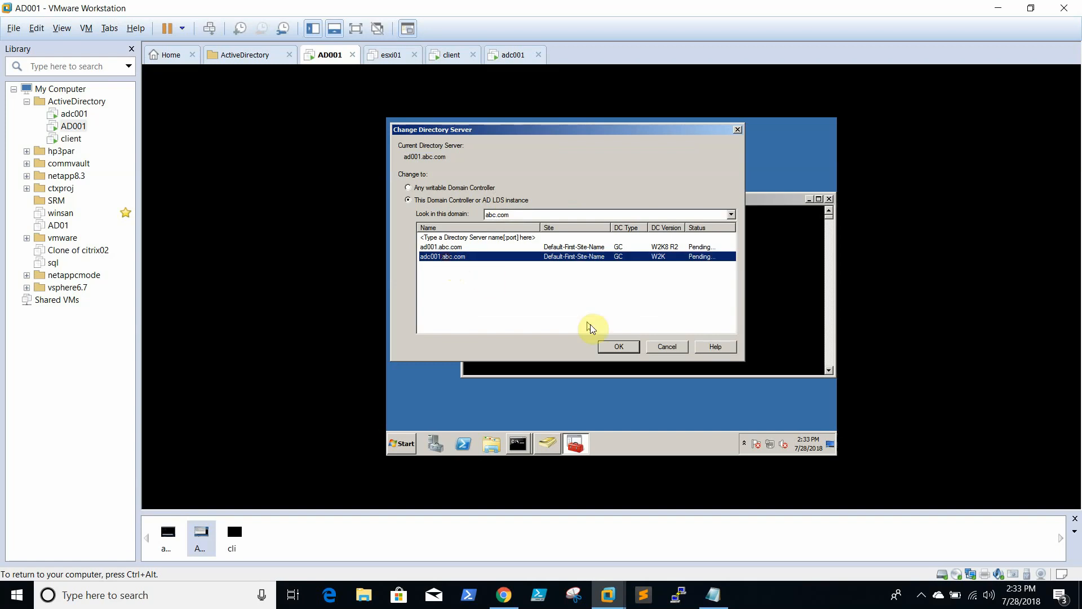
pyautogui.click(619, 347)
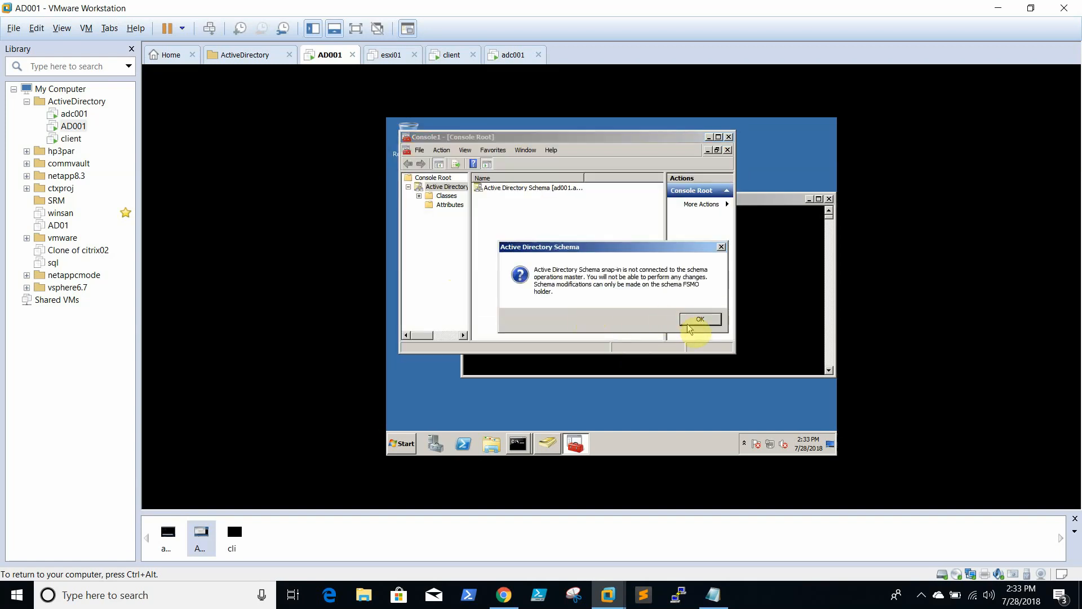
pyautogui.click(689, 327)
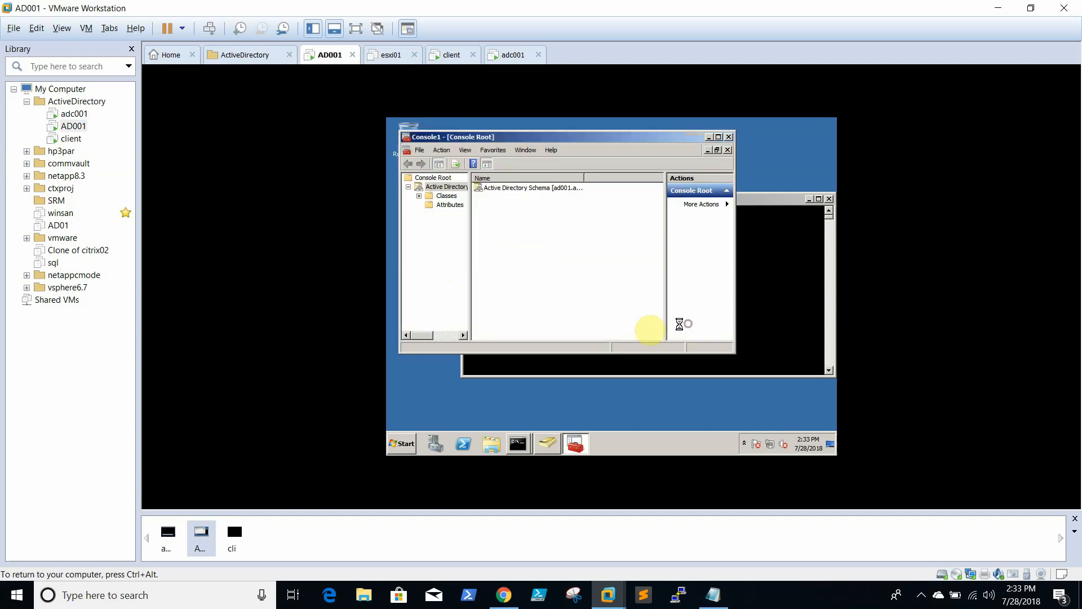
# Transfer the schema master role to adc001.abc.com, confirm it, and close the schema console
pyautogui.rightClick(447, 192)
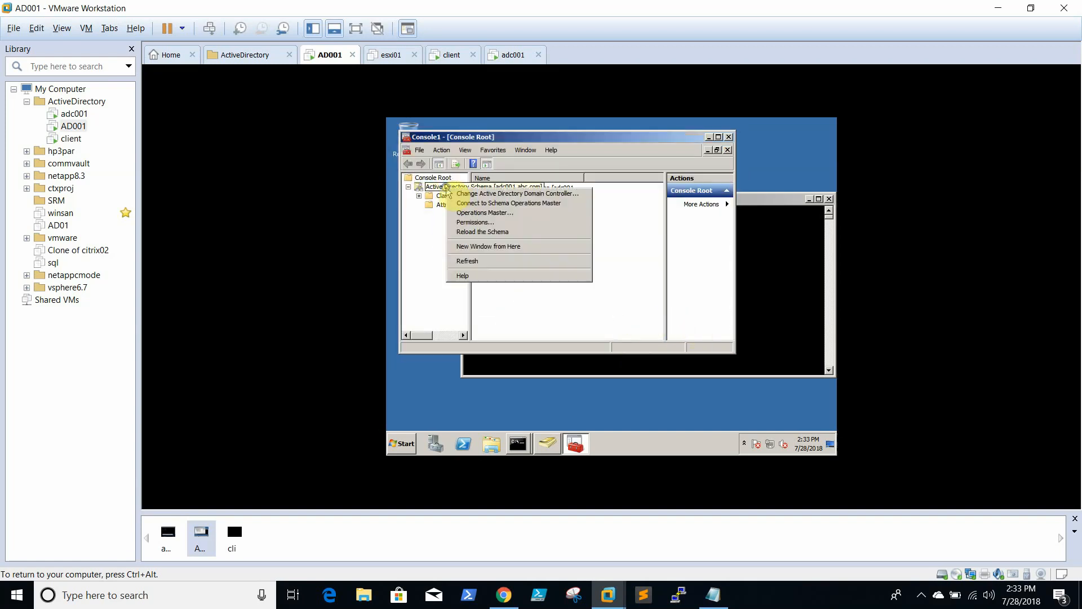
pyautogui.click(494, 213)
pyautogui.click(634, 245)
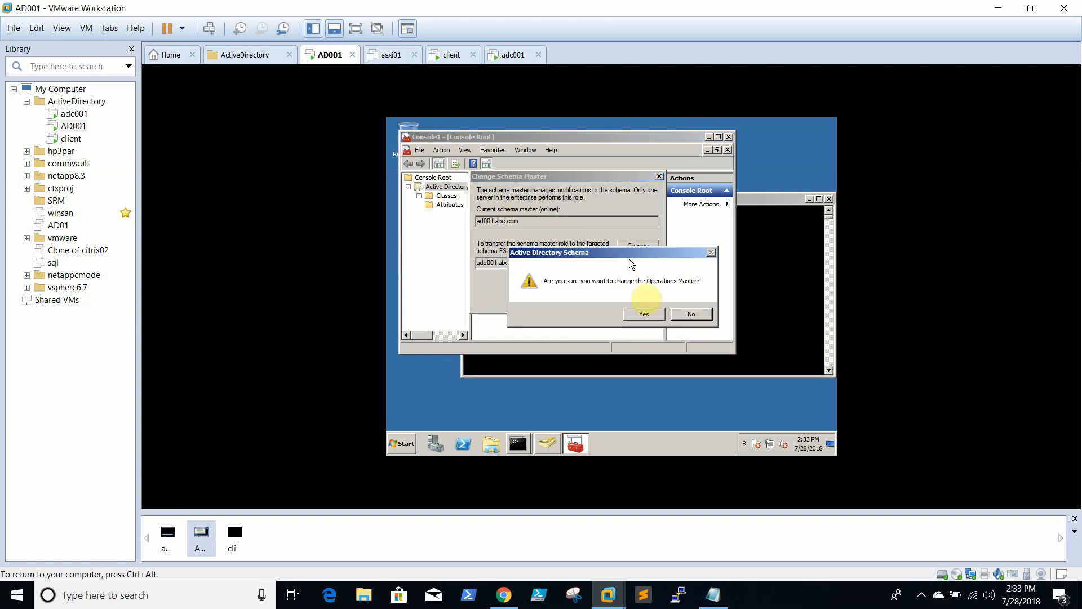
pyautogui.click(643, 314)
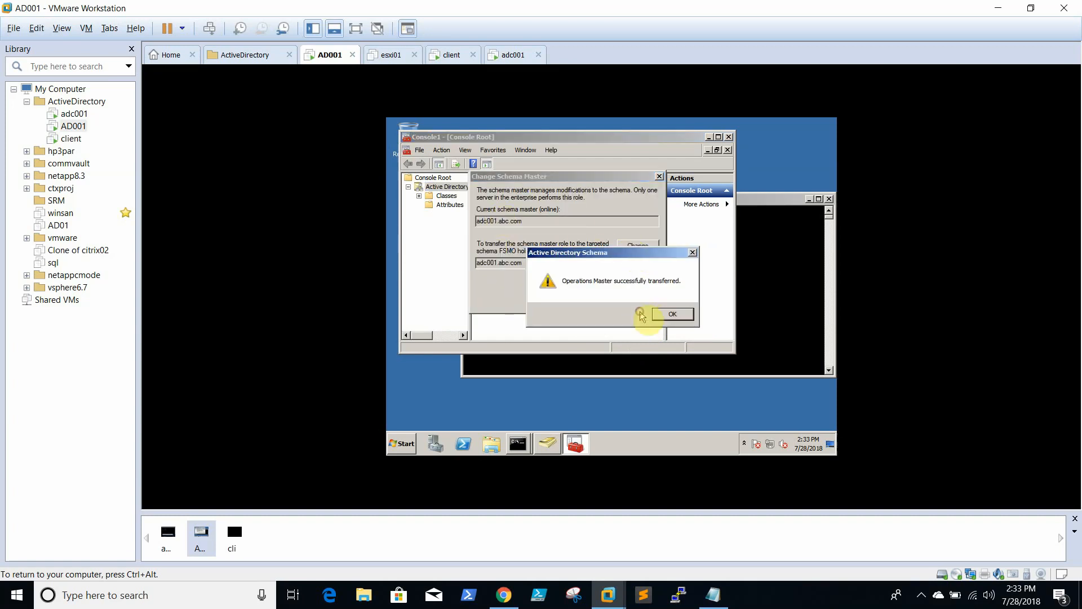
pyautogui.click(671, 313)
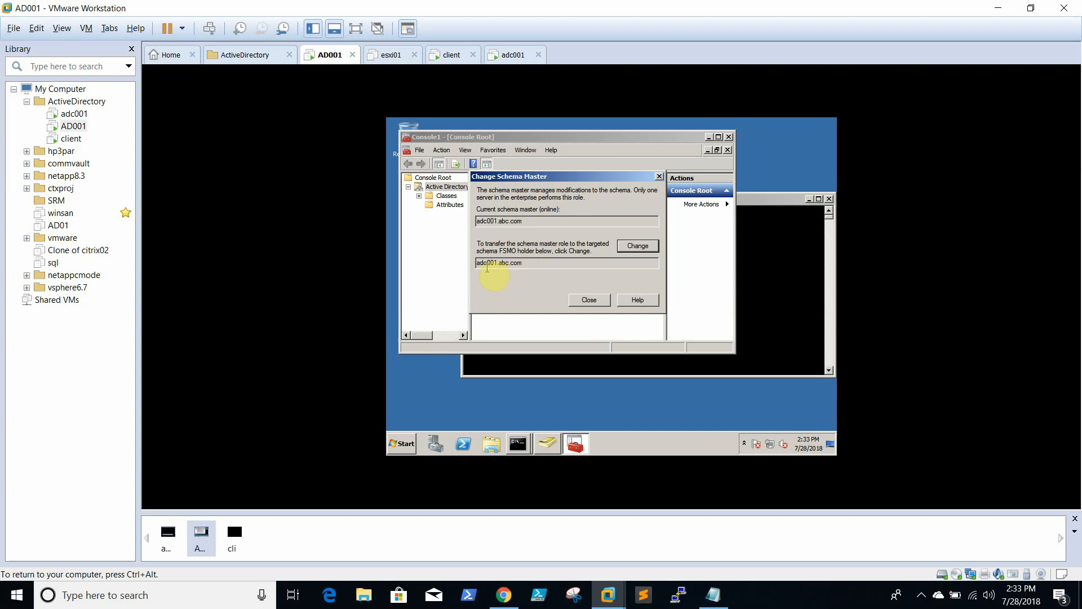
pyautogui.click(589, 300)
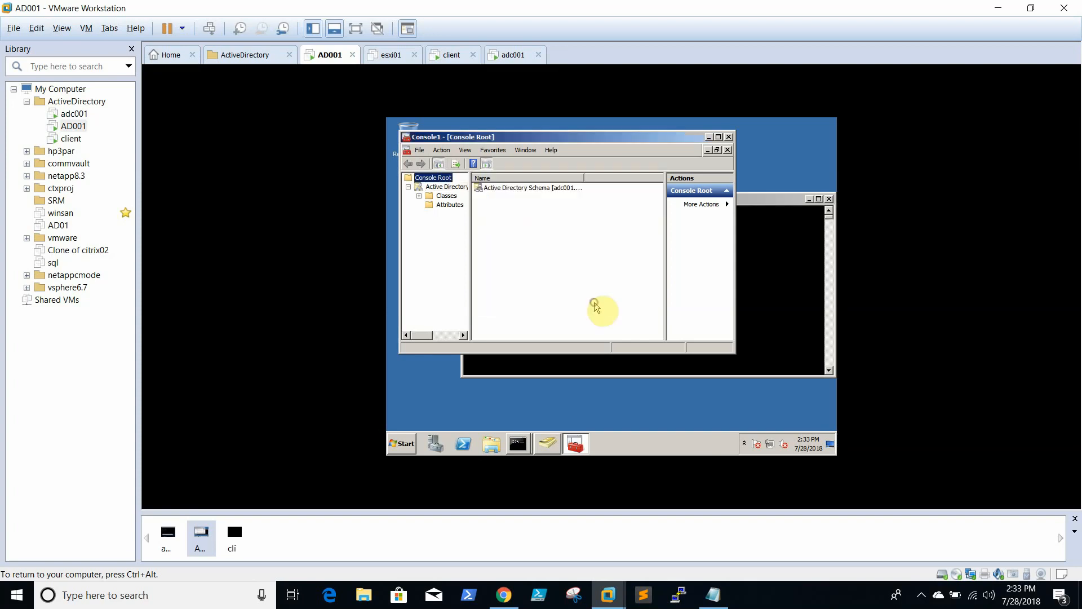
pyautogui.click(729, 138)
# Close MMC unsaved and rerun netdom query fsmo, showing adc001.abc.com holds all five roles
pyautogui.click(571, 271)
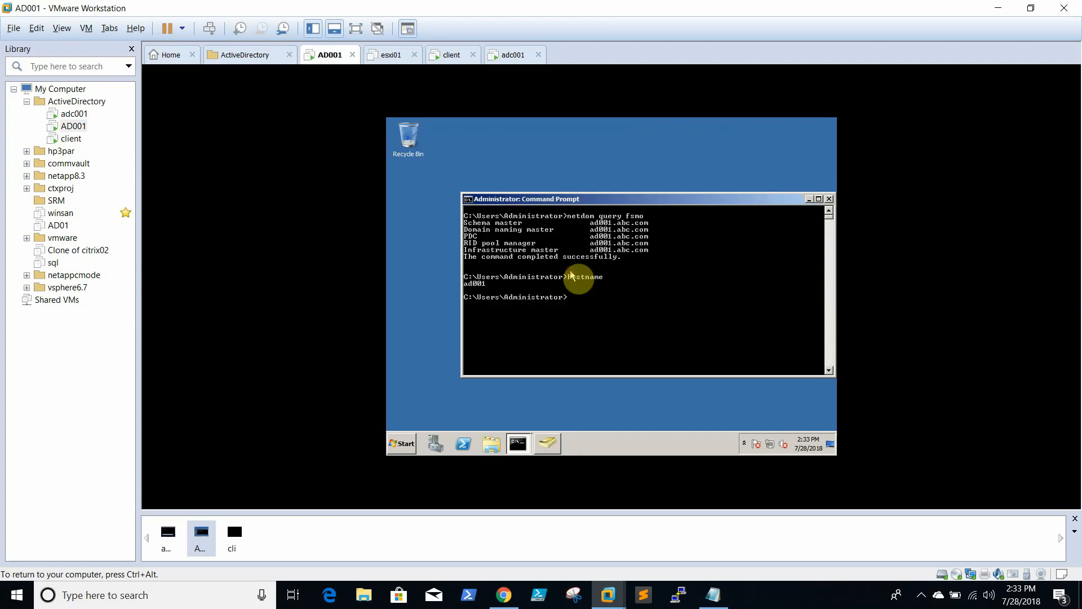
pyautogui.press('Up')
pyautogui.press('Up')
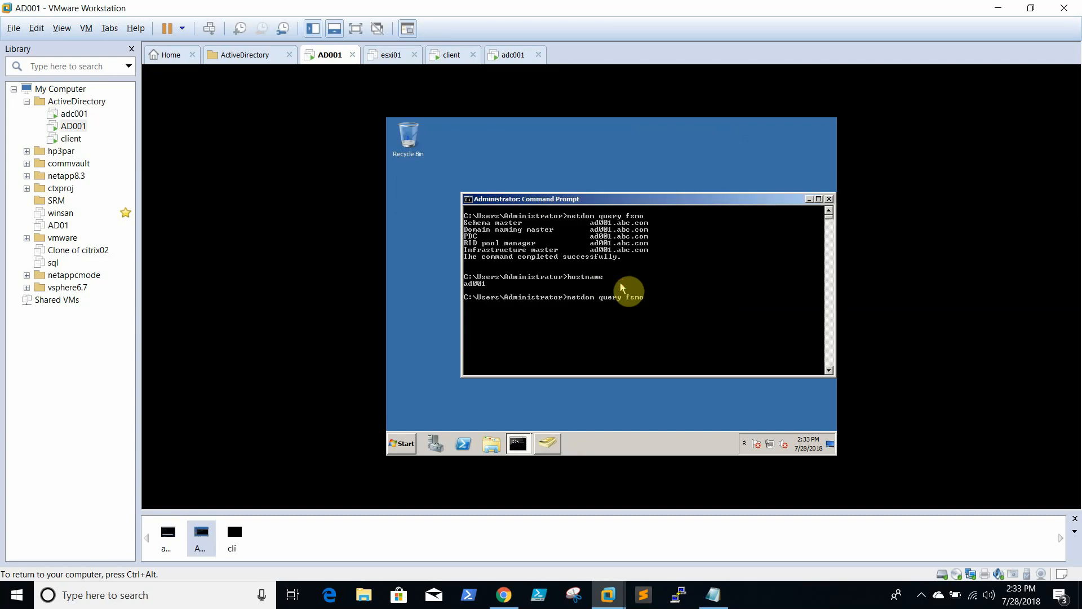
pyautogui.press('Return')
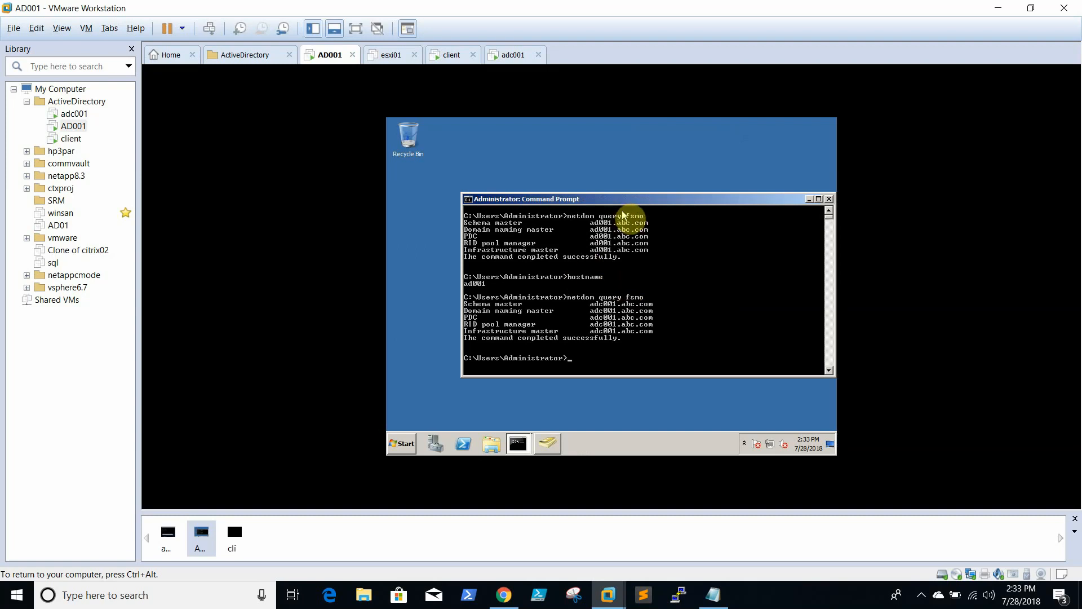
# On adc001's command prompt, start ntdsutil and try the fsmo and fsmo roles commands
pyautogui.click(74, 113)
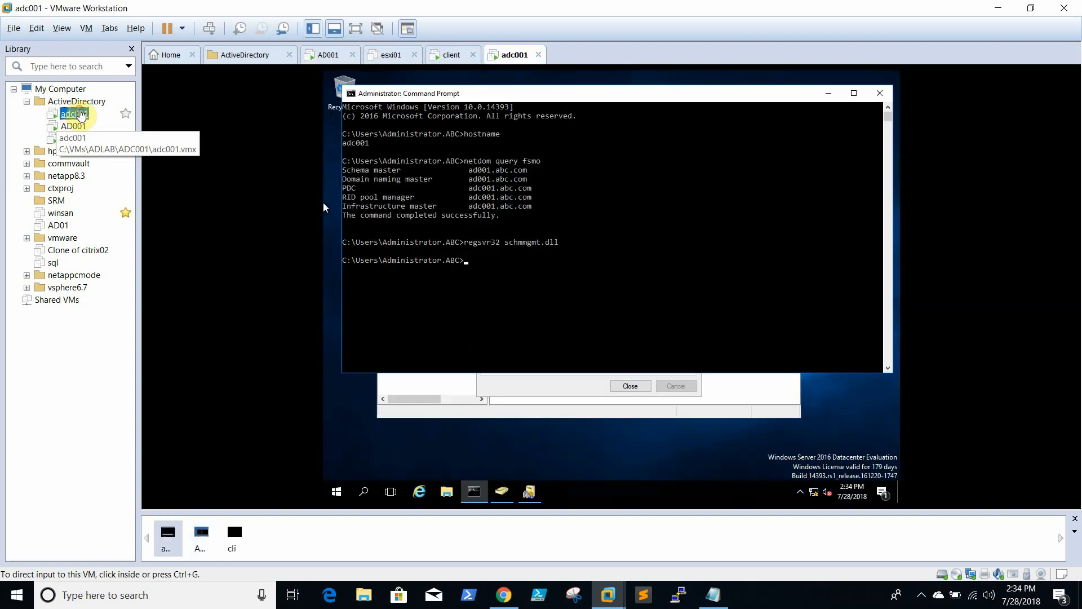
pyautogui.click(606, 233)
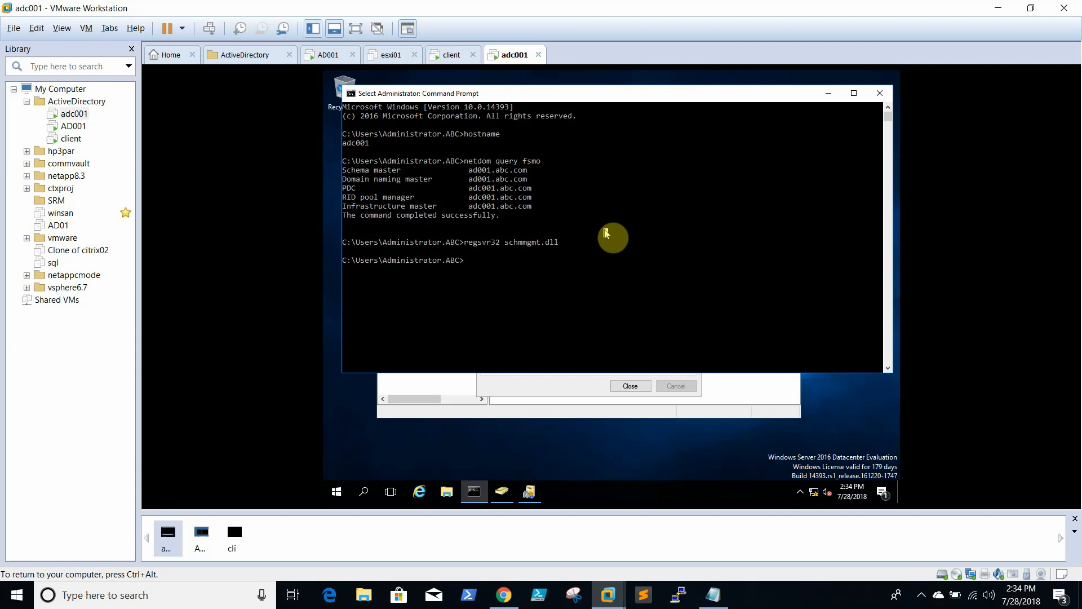
pyautogui.write('ntdsutil')
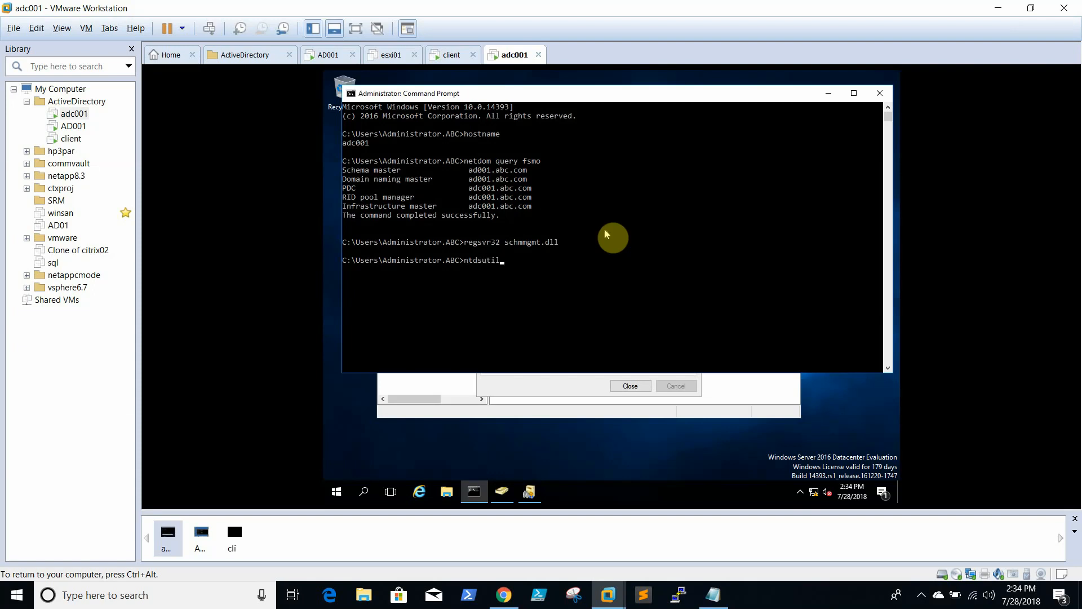
pyautogui.press('Return')
pyautogui.write('fsmo')
pyautogui.press('Return')
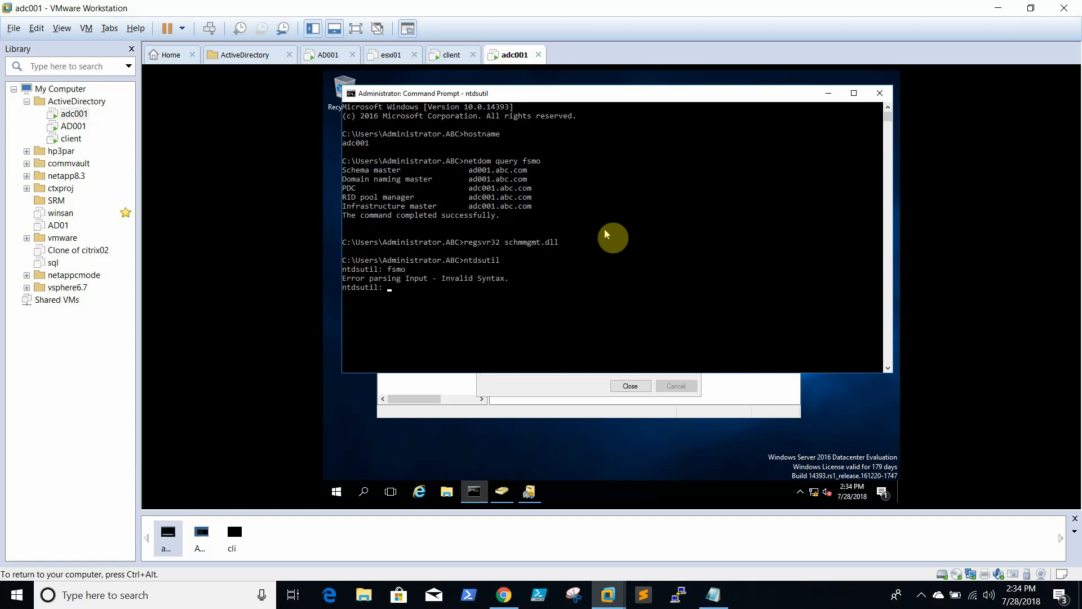
pyautogui.write('fsmo role')
pyautogui.write('s')
pyautogui.press('Return')
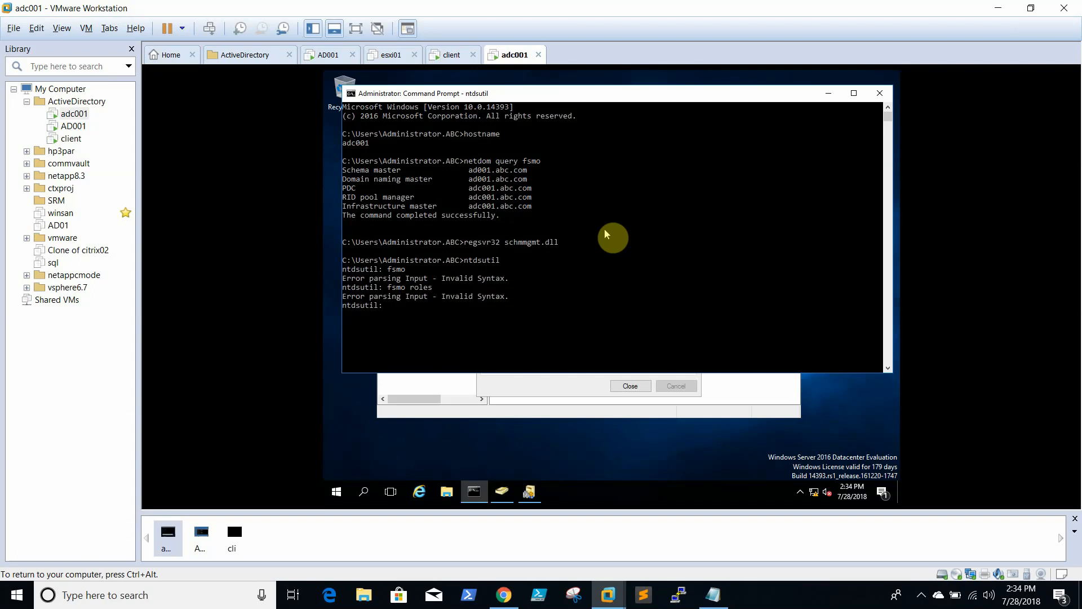
# Enter fsmo maintenance with roles, connect to server ad001 via connections, then q back
pyautogui.click(757, 605)
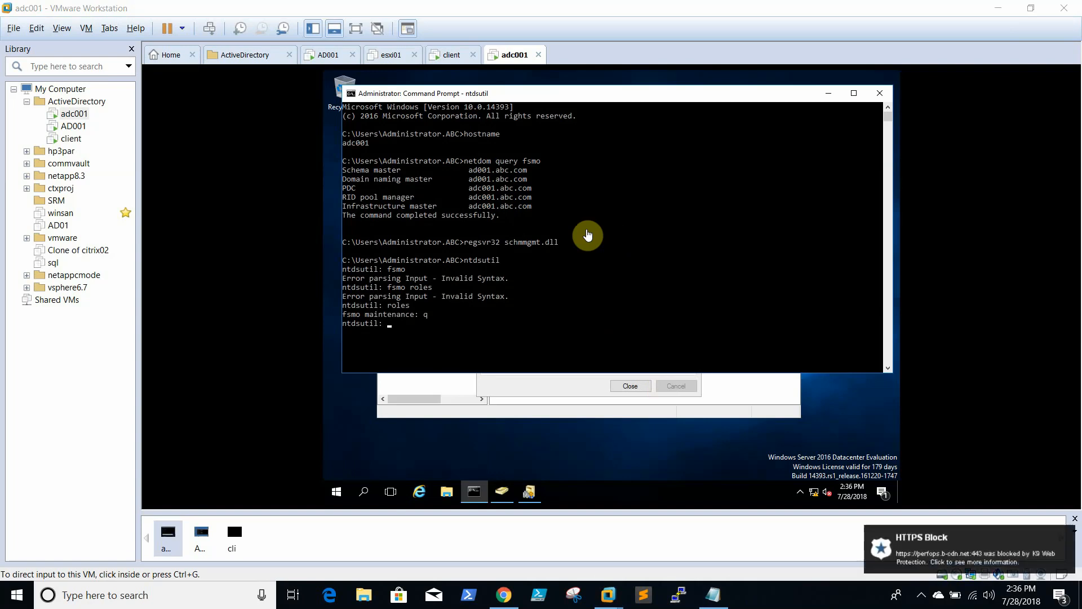
pyautogui.click(609, 285)
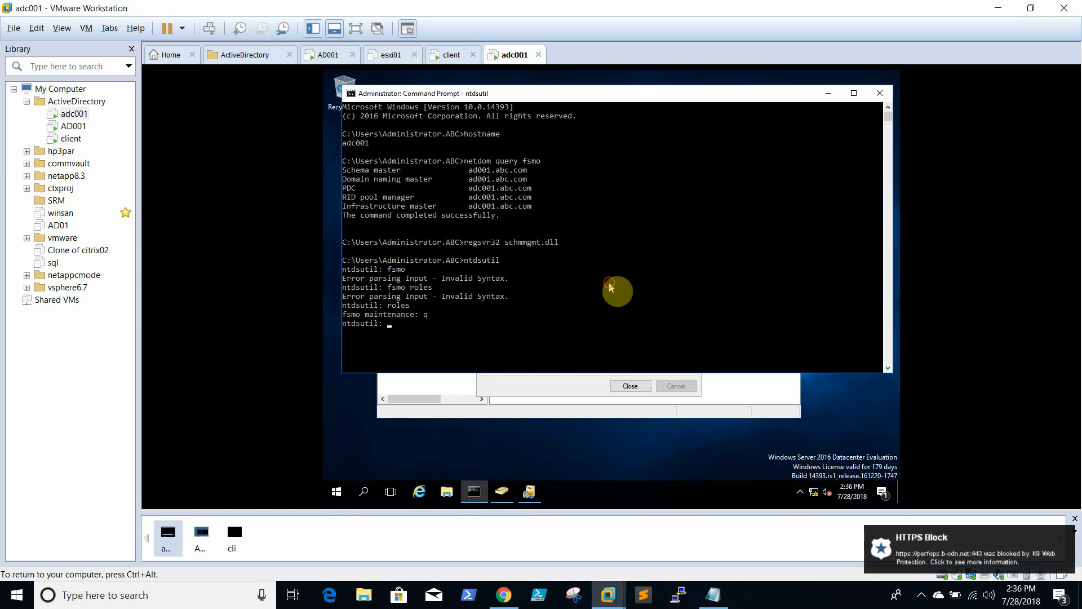
pyautogui.write('roles')
pyautogui.press('Return')
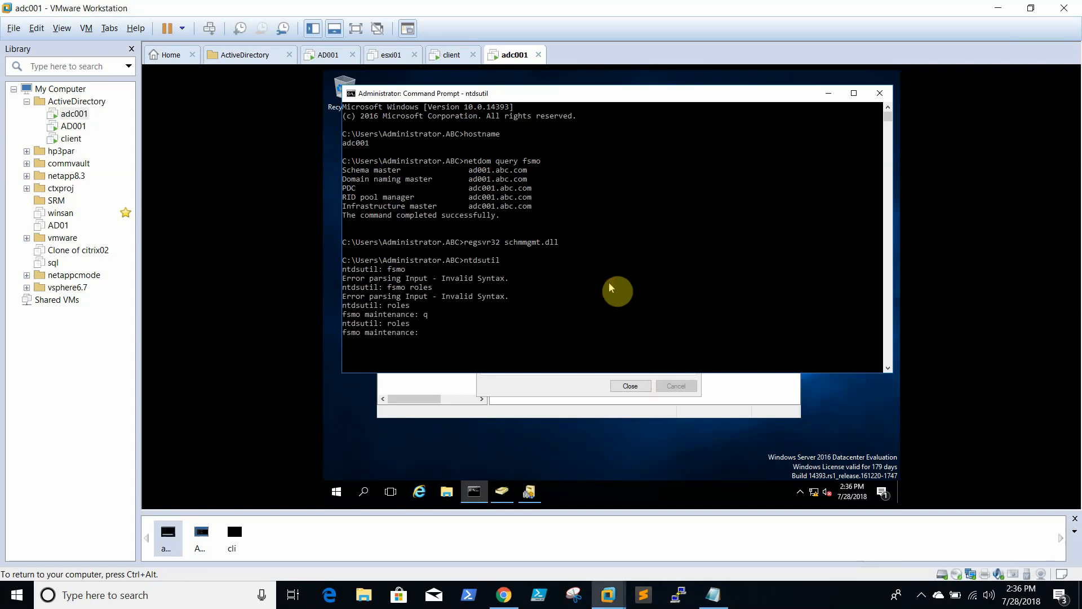
pyautogui.write('connext')
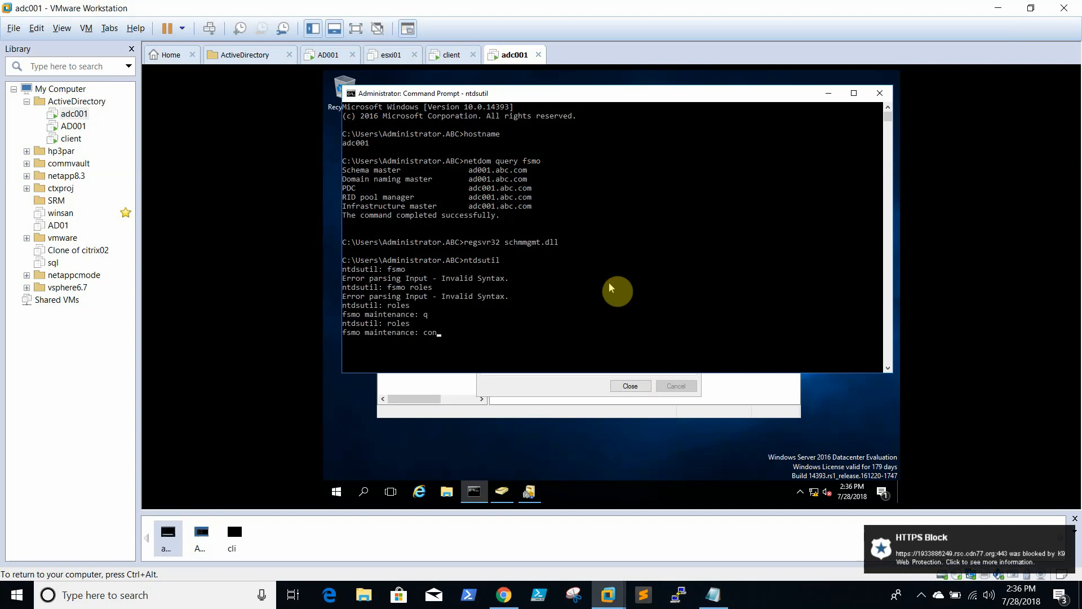
pyautogui.press('BackSpace')
pyautogui.press('BackSpace')
pyautogui.write('ctions')
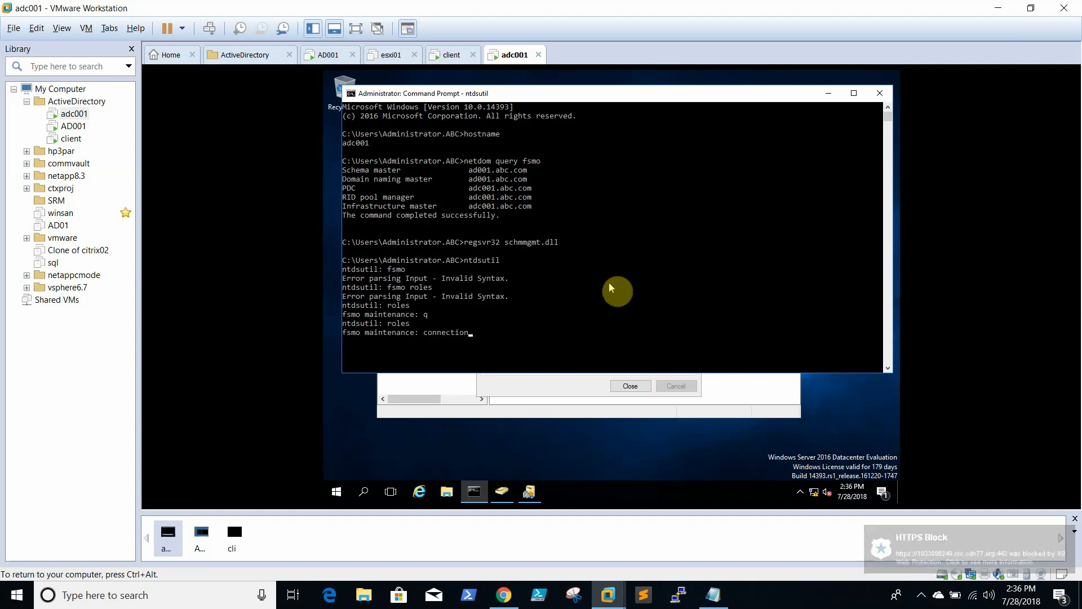
pyautogui.press('Return')
pyautogui.write('connect ')
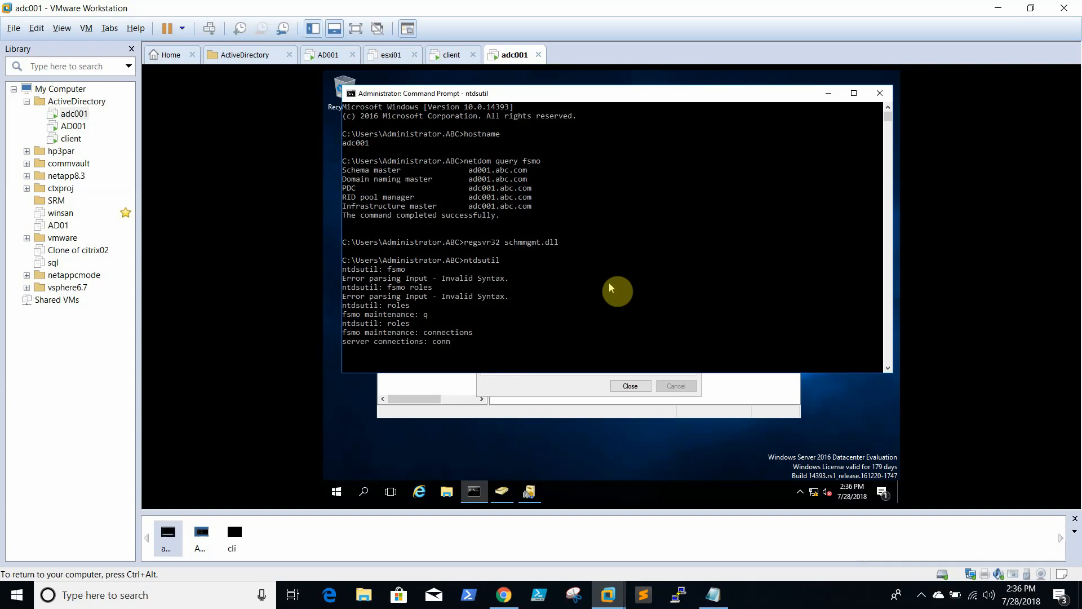
pyautogui.write('to ')
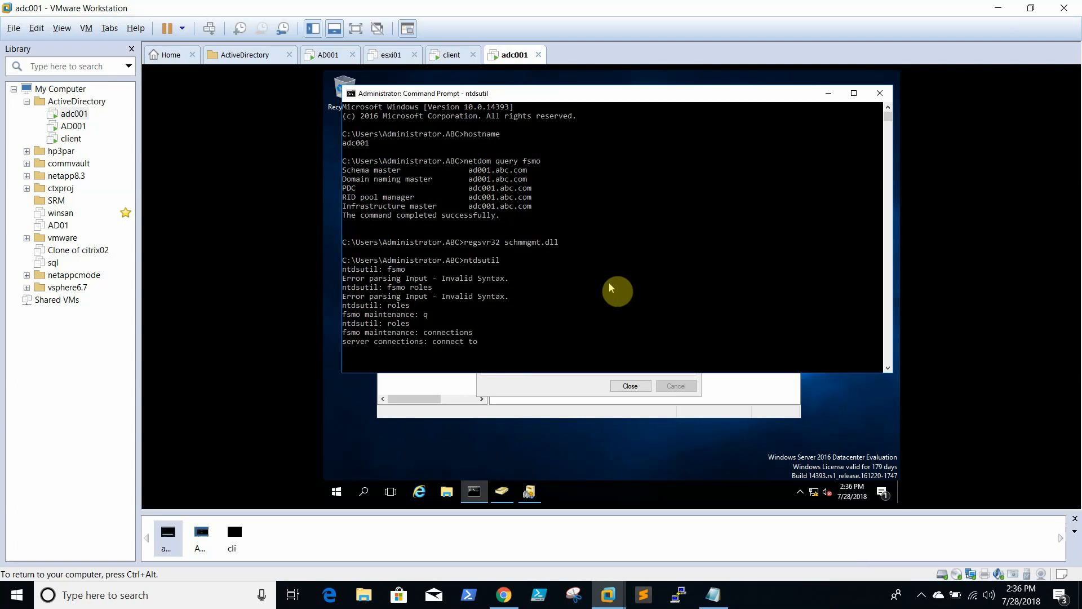
pyautogui.write('server ad001')
pyautogui.press('Return')
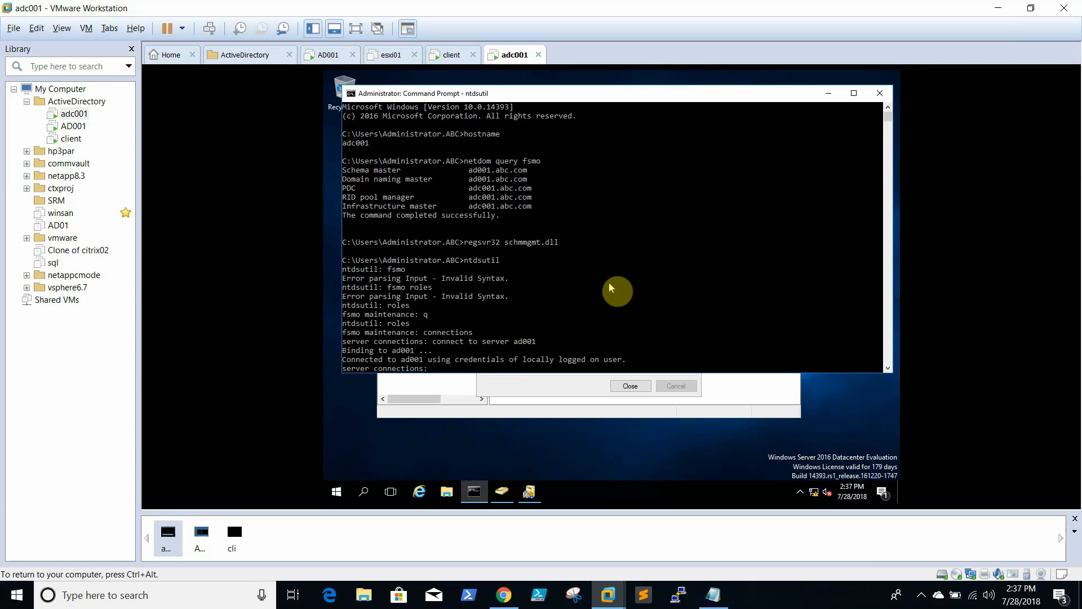
pyautogui.write('q')
pyautogui.press('Return')
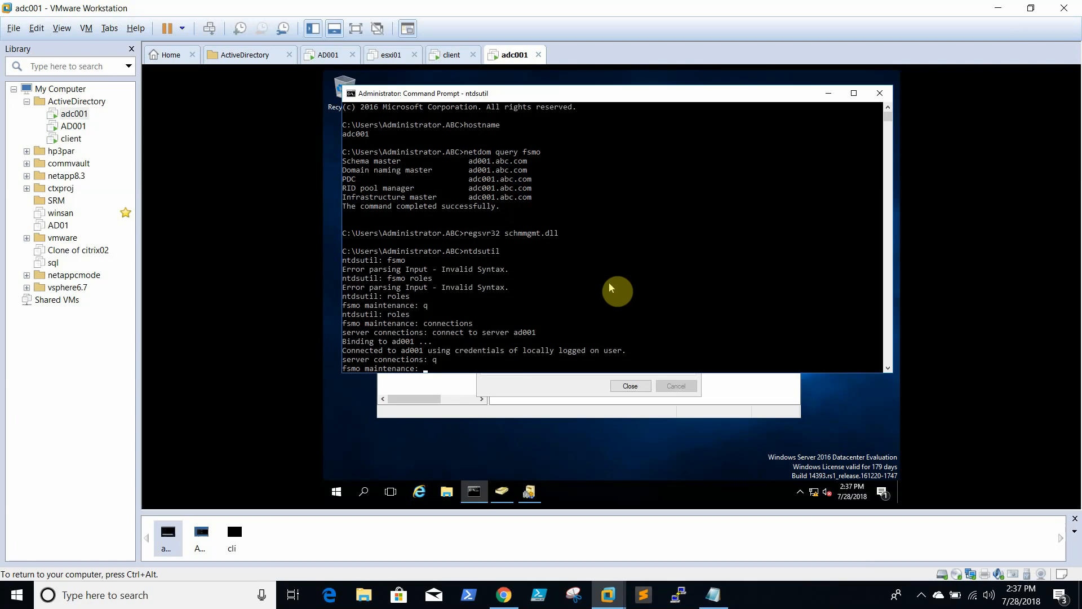
pyautogui.press('BackSpace')
# List the fsmo maintenance commands, then run transfer pdc and decline it
pyautogui.press('Return')
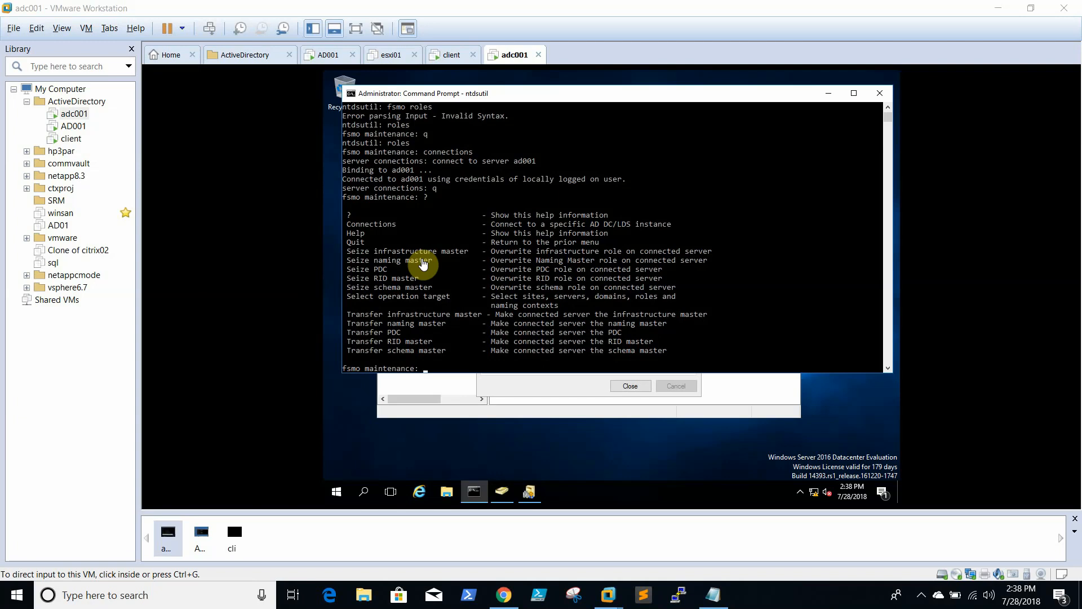
pyautogui.click(564, 278)
pyautogui.write('t')
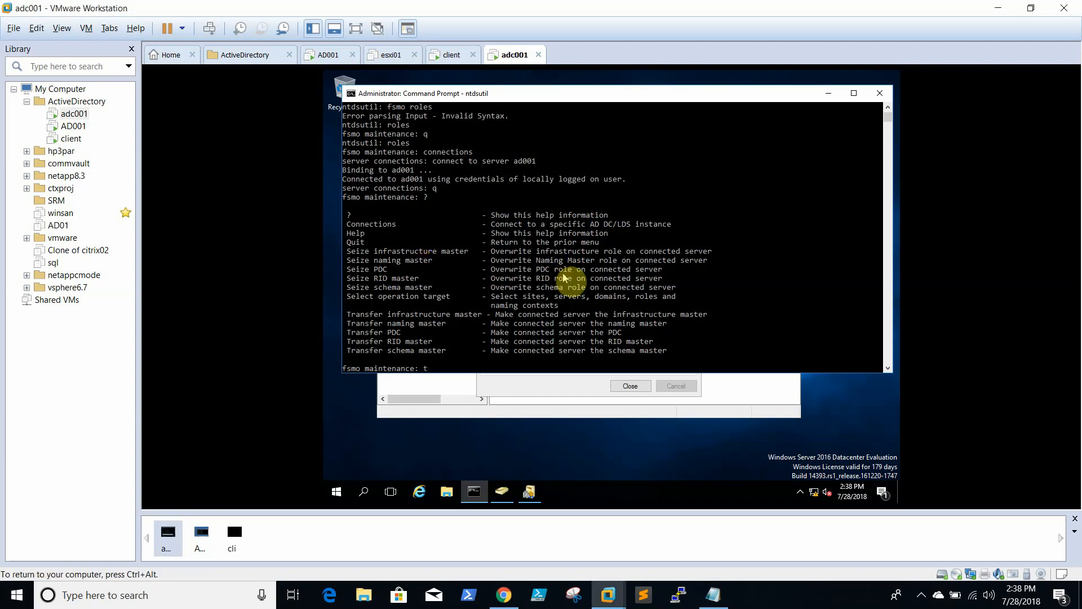
pyautogui.write('ransfer pdc')
pyautogui.press('Return')
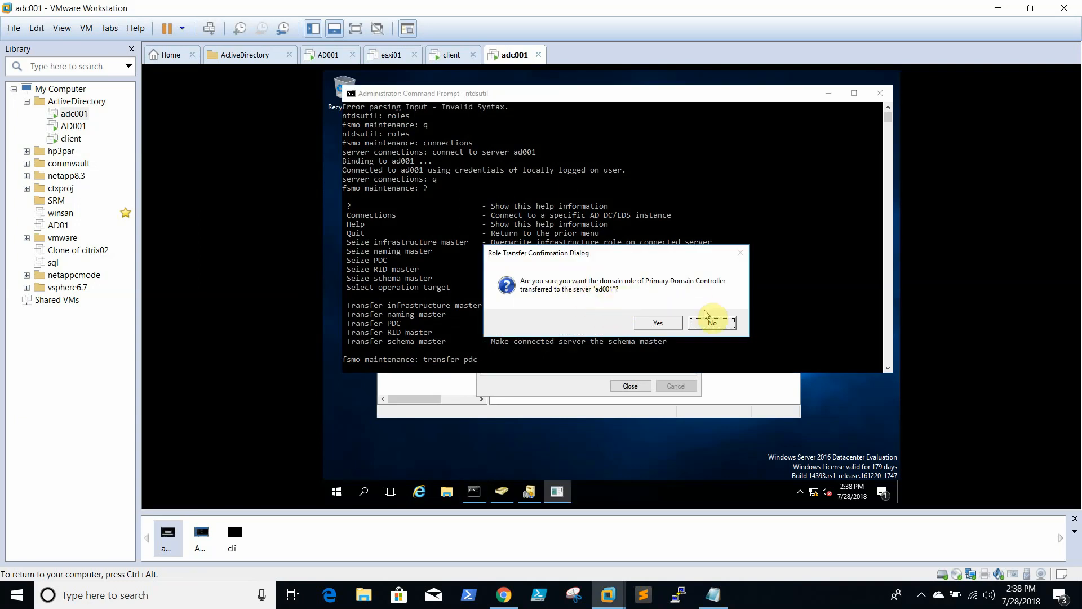
pyautogui.click(727, 329)
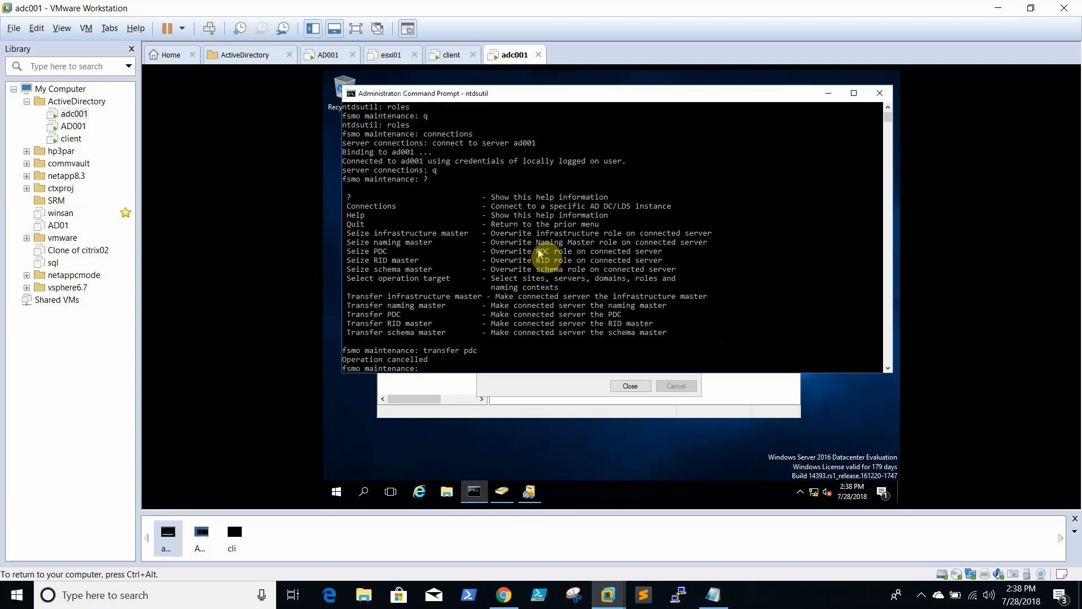
# Quit ntdsutil with q twice and close the command prompt with exit
pyautogui.write('q')
pyautogui.press('Return')
pyautogui.write('q')
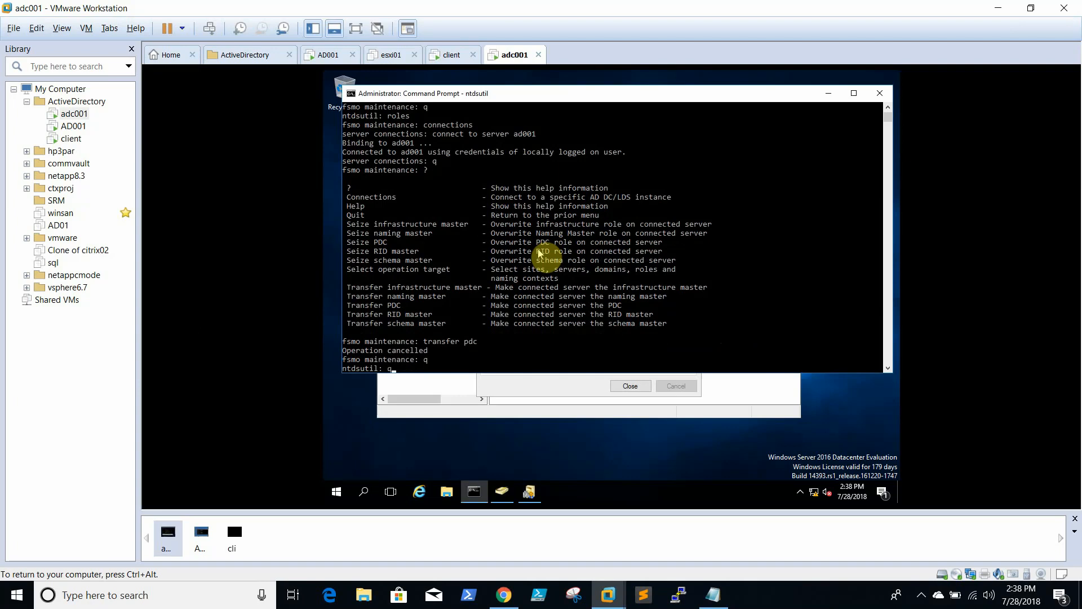
pyautogui.press('Return')
pyautogui.write('exit')
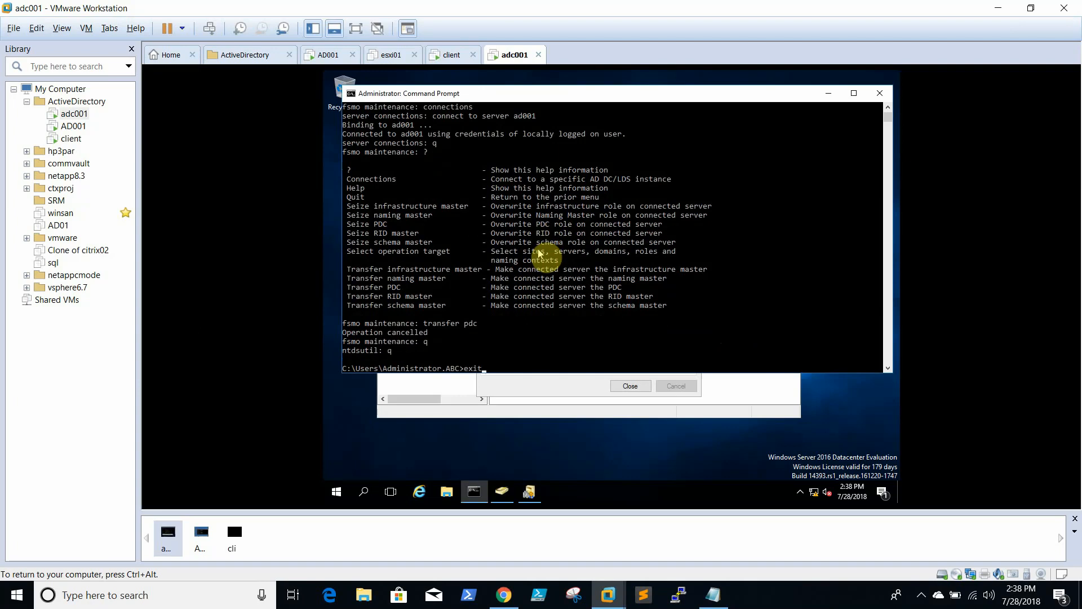
pyautogui.press('Return')
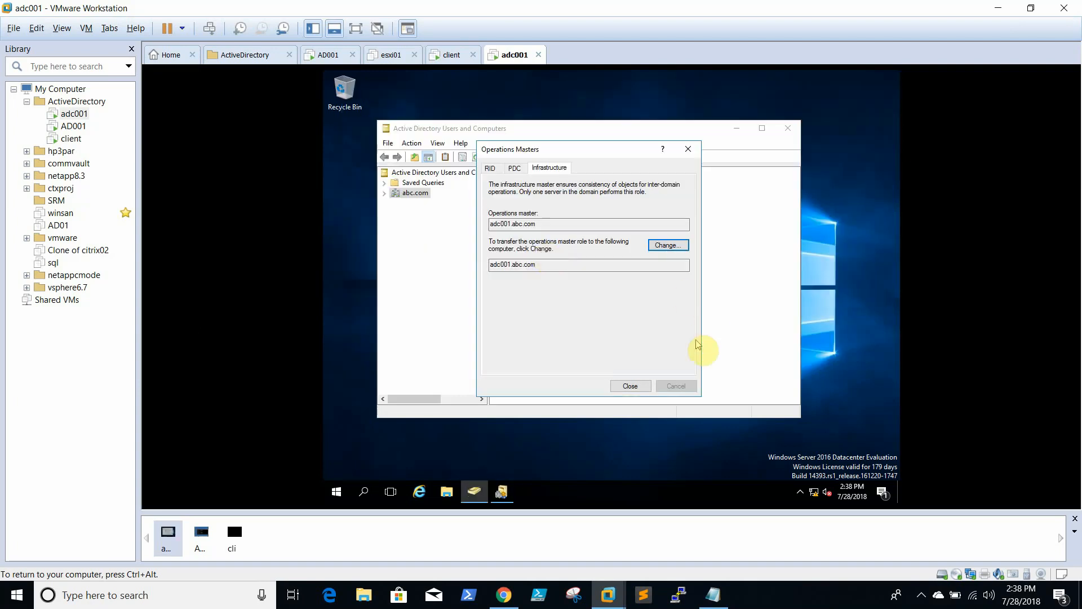
# Close Operations Masters and Users and Computers, then launch Active Directory Sites and Services
pyautogui.click(625, 387)
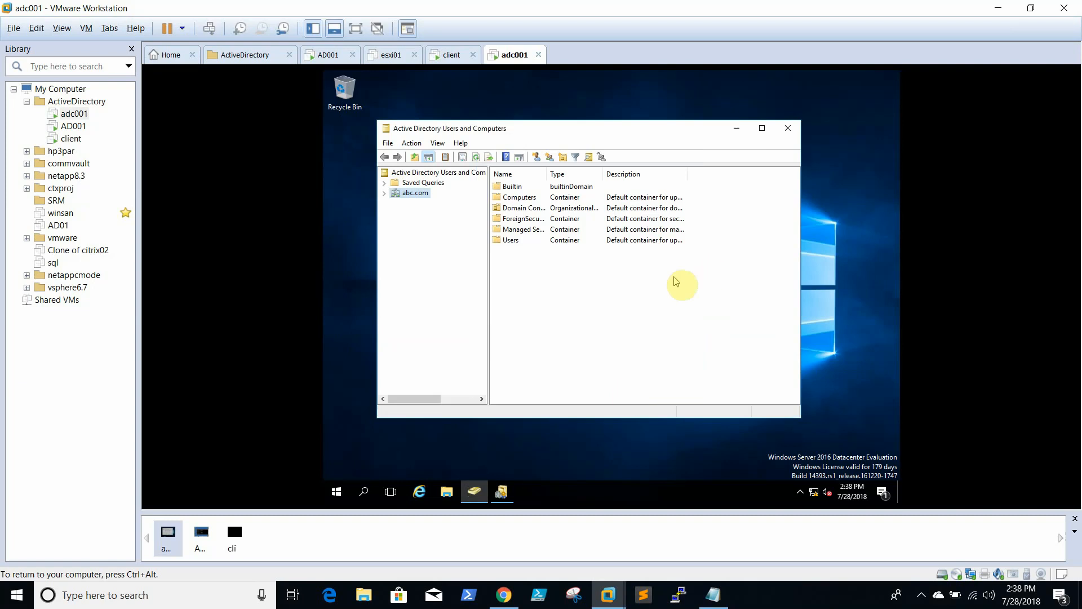
pyautogui.click(788, 129)
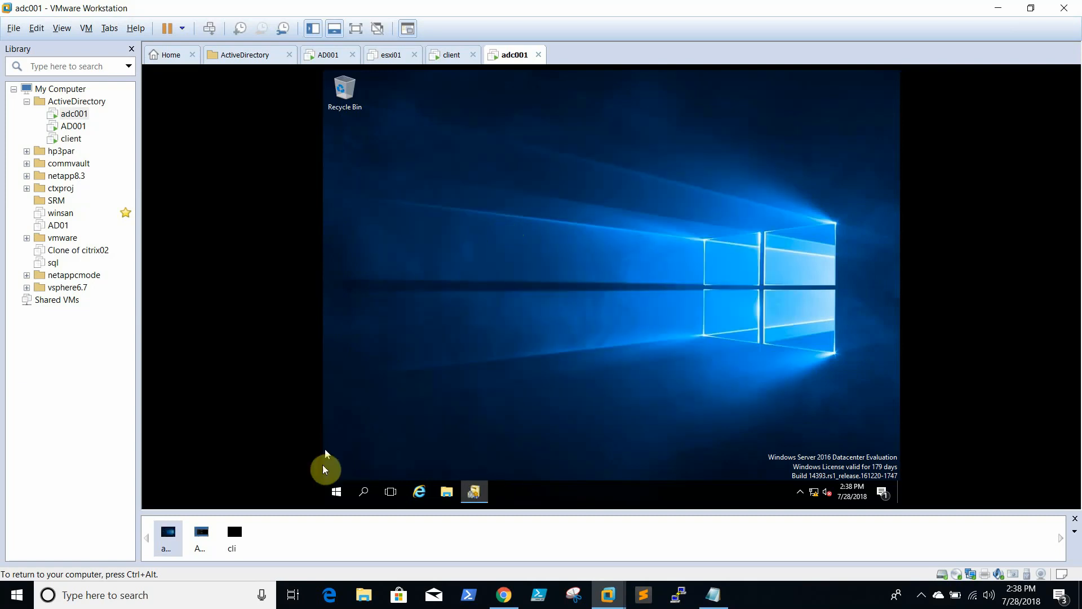
pyautogui.rightClick(340, 496)
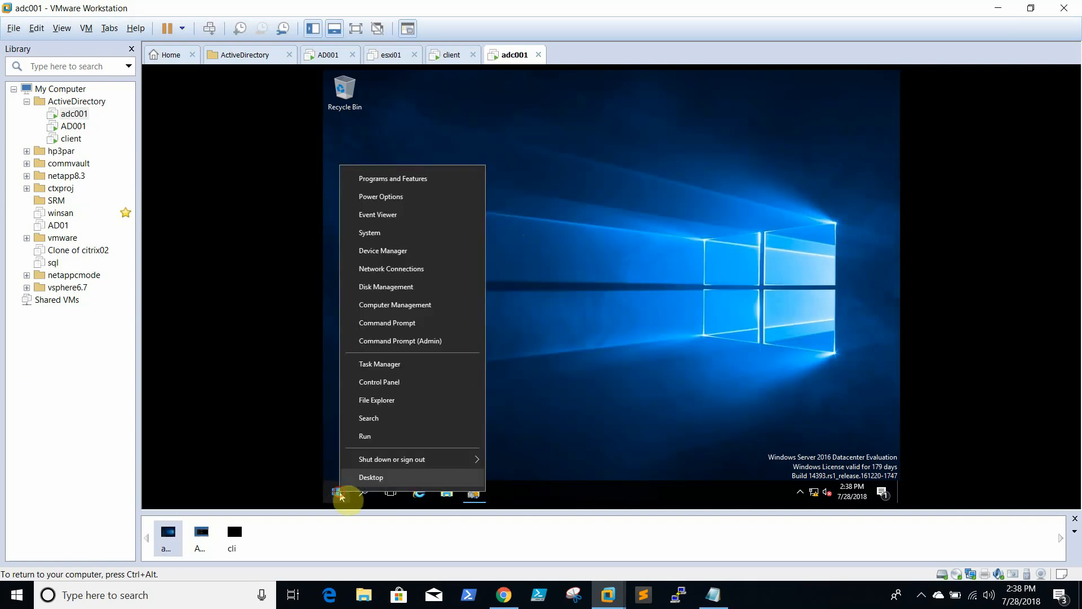
pyautogui.click(340, 496)
pyautogui.click(340, 496)
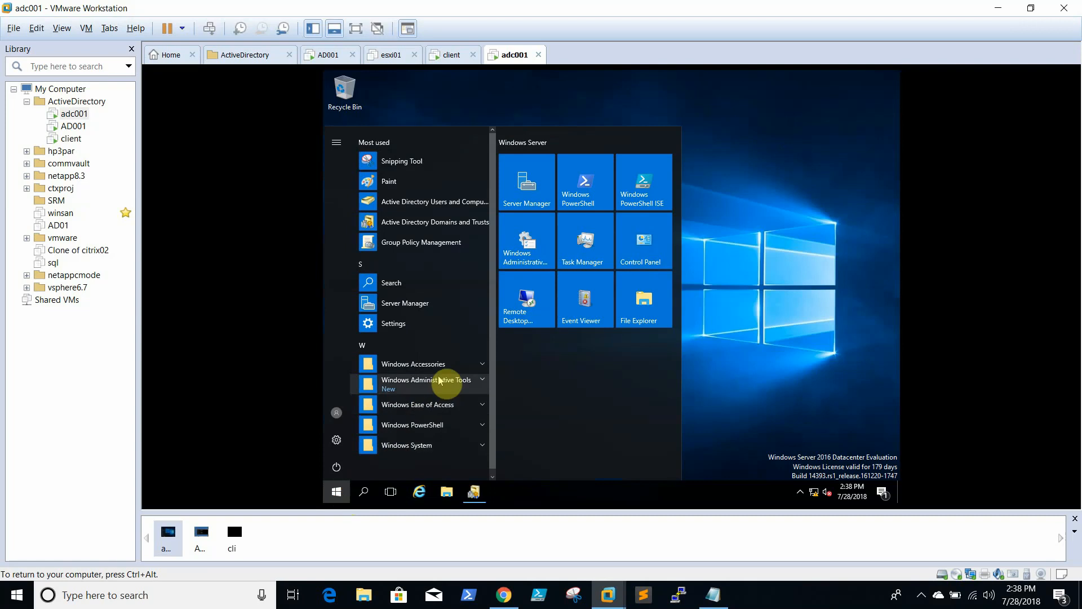
pyautogui.click(440, 379)
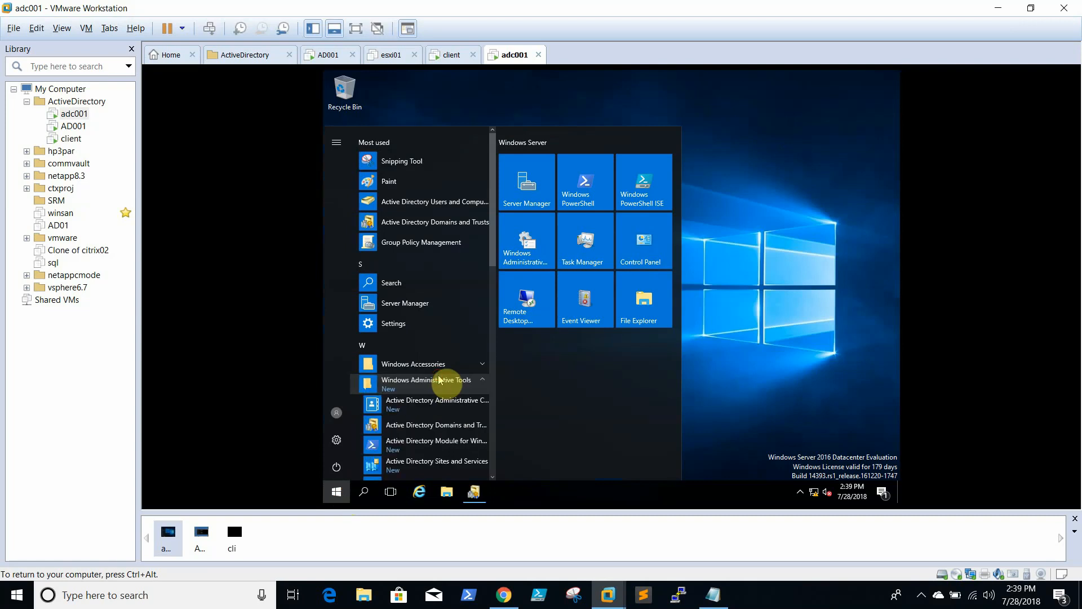
pyautogui.click(445, 463)
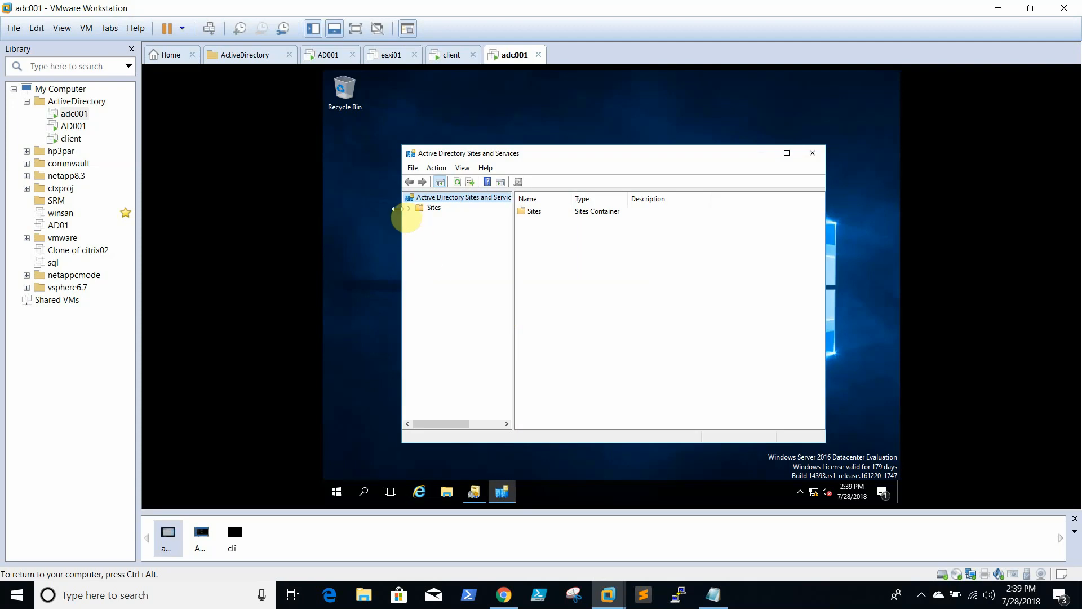
# Expand Sites > Default-First-Site-Name > Servers > ADC001 to show its NTDS Settings connections
pyautogui.click(409, 208)
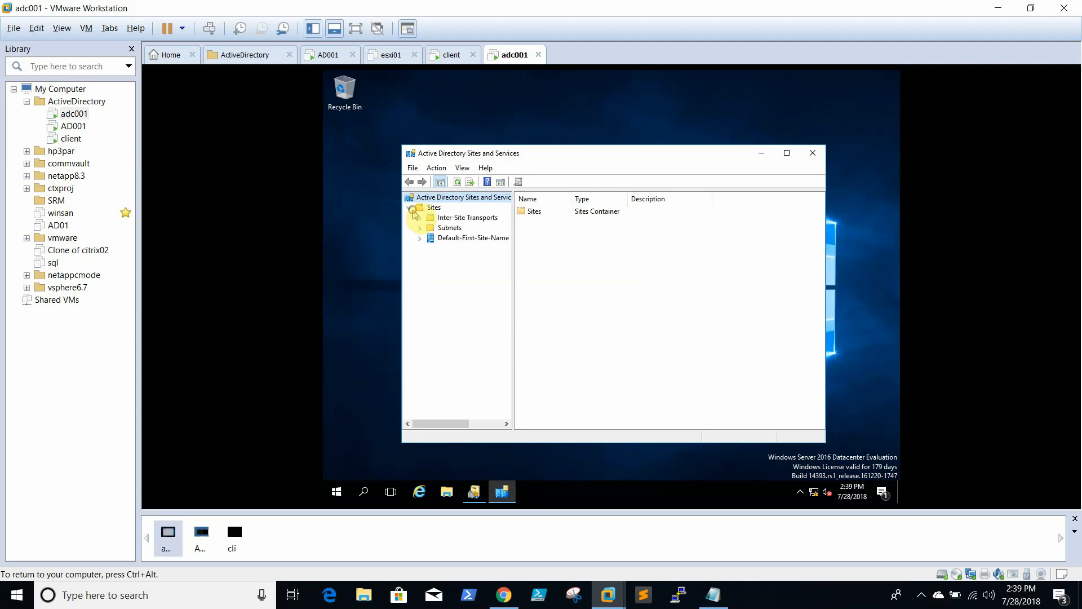
pyautogui.click(420, 239)
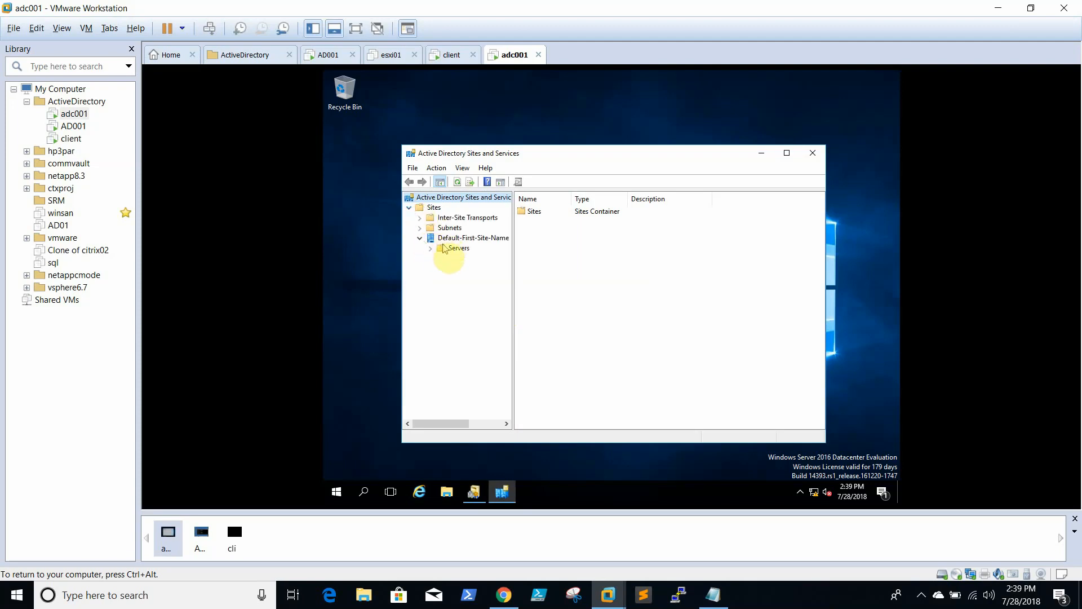
pyautogui.click(441, 249)
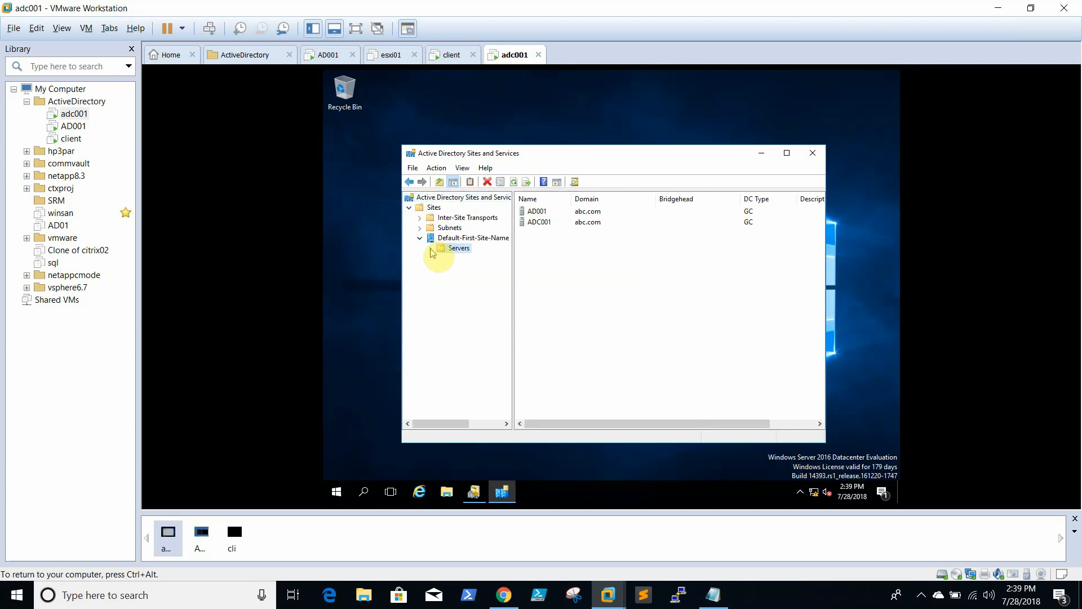
pyautogui.click(430, 248)
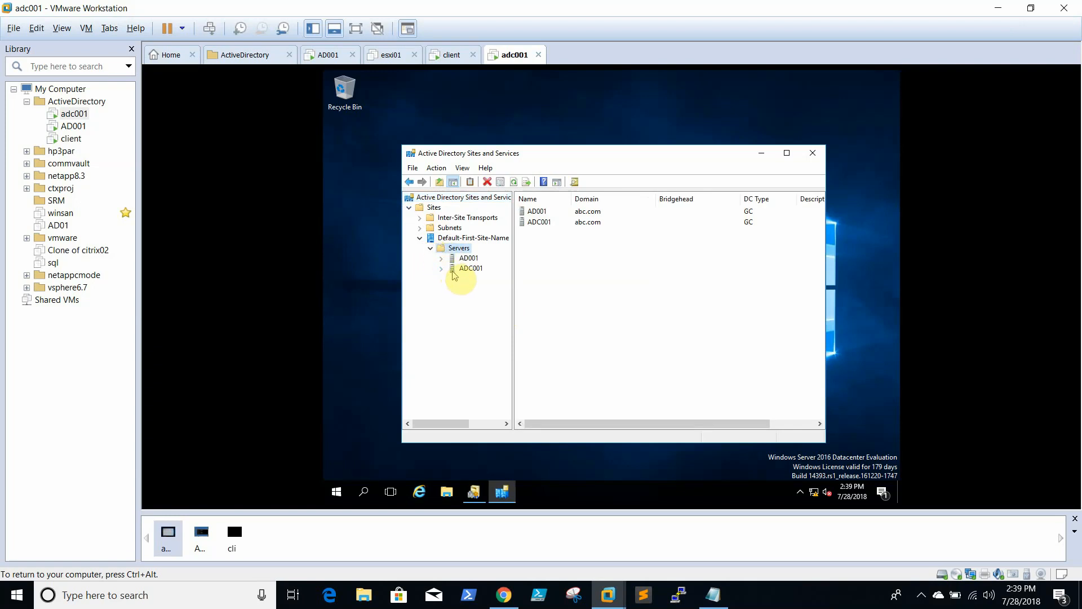
pyautogui.click(443, 269)
pyautogui.click(465, 278)
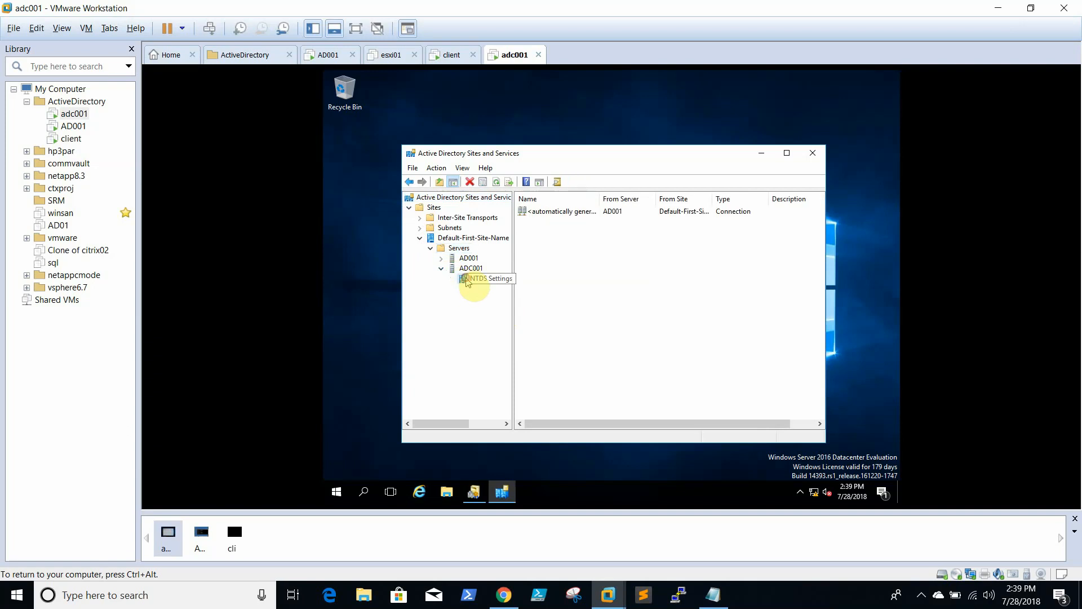
# Inspect the AD001 connection and NTDS Settings properties, closing both without changes
pyautogui.rightClick(466, 279)
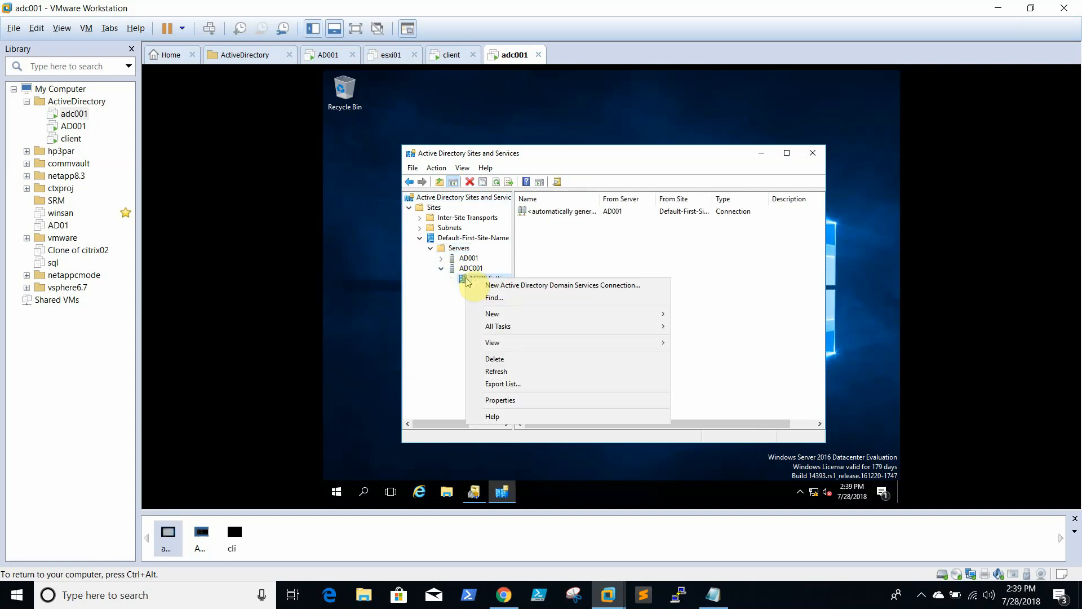
pyautogui.rightClick(570, 214)
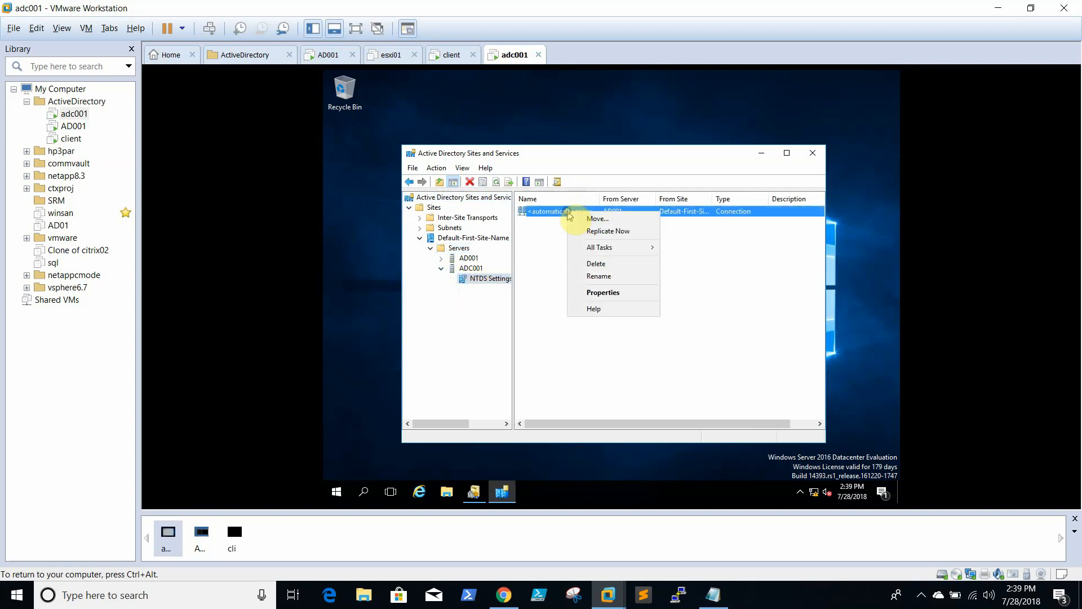
pyautogui.click(610, 292)
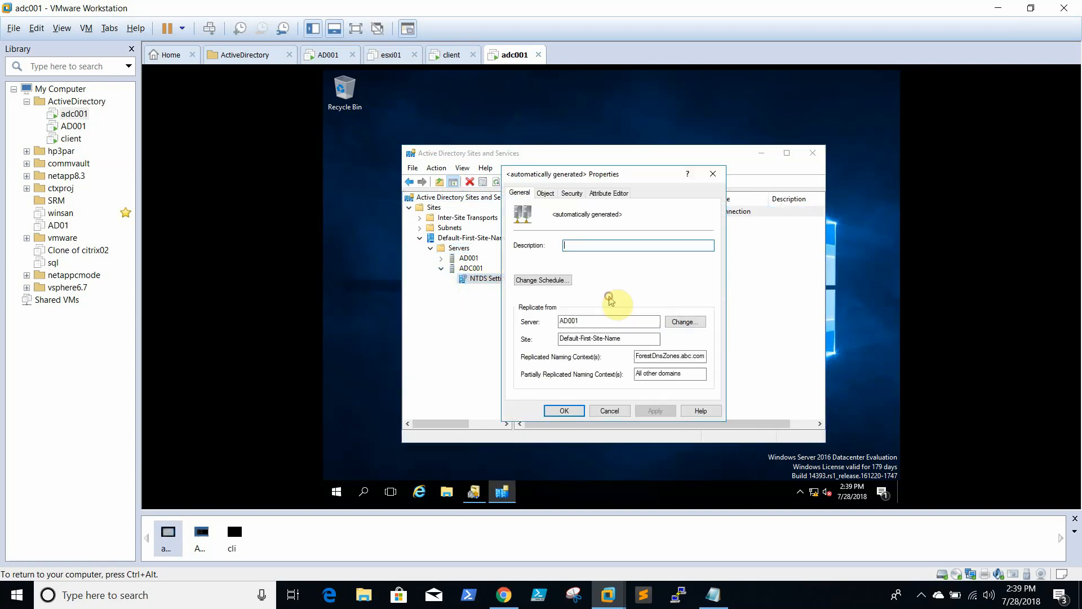
pyautogui.click(619, 412)
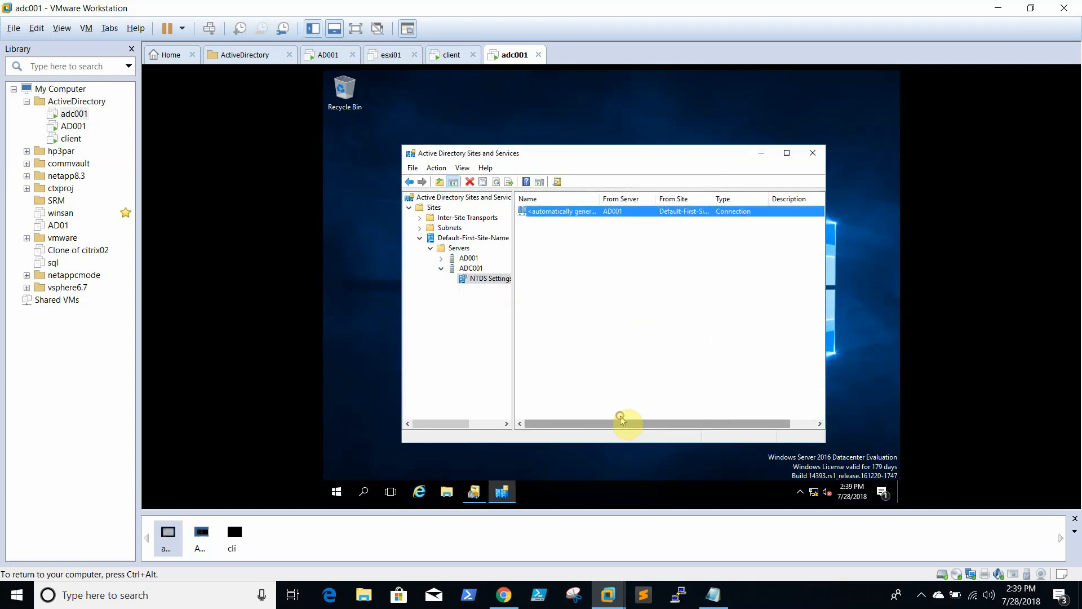
pyautogui.rightClick(476, 282)
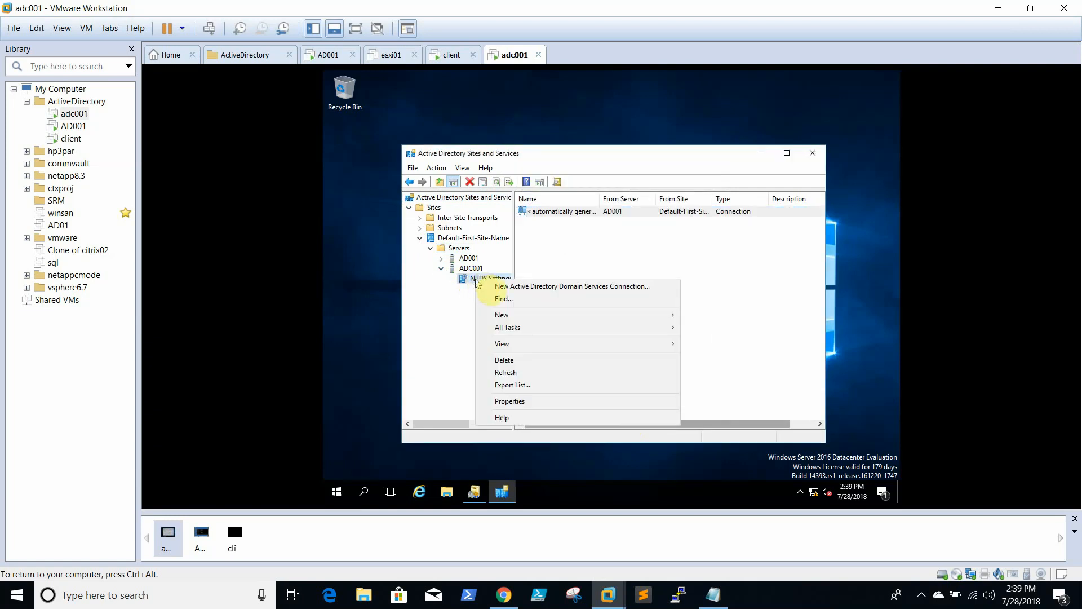
pyautogui.click(533, 403)
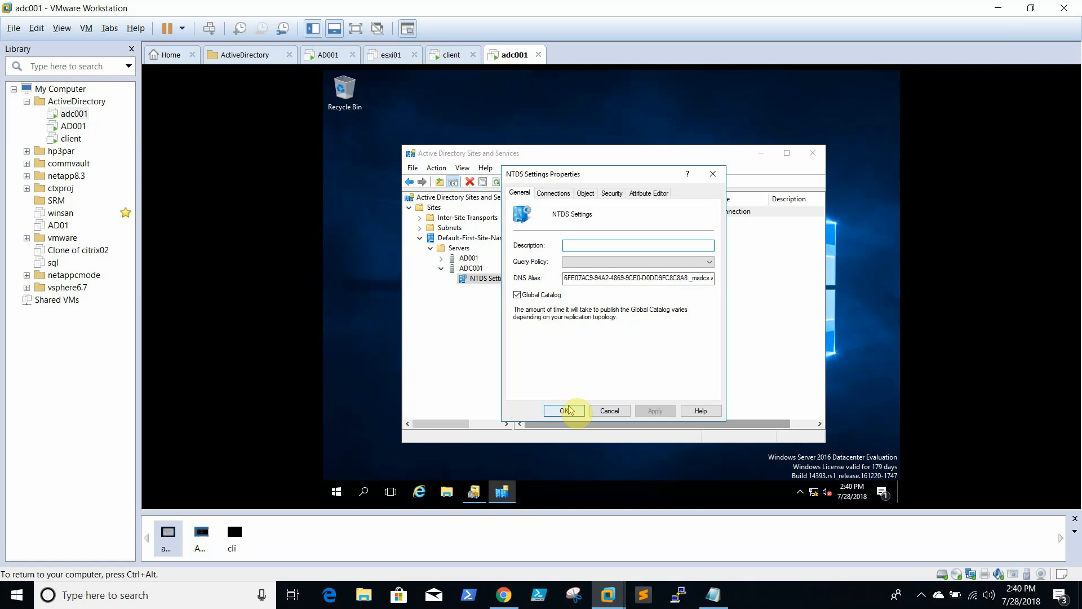
pyautogui.click(609, 412)
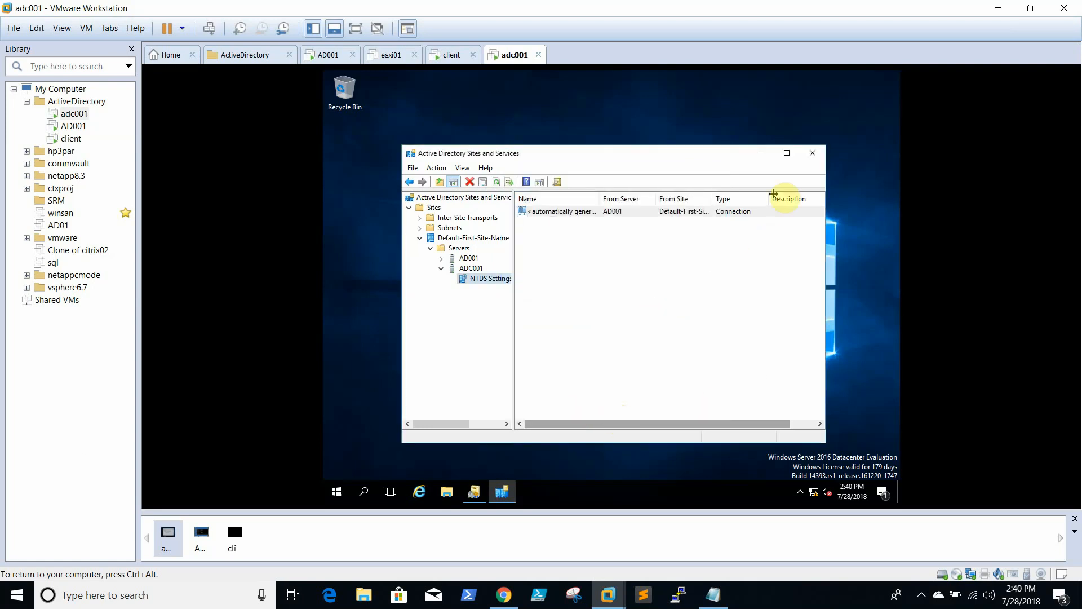
# Close Active Directory Sites and Services and Active Directory Domains and Trusts on adc001
pyautogui.click(814, 154)
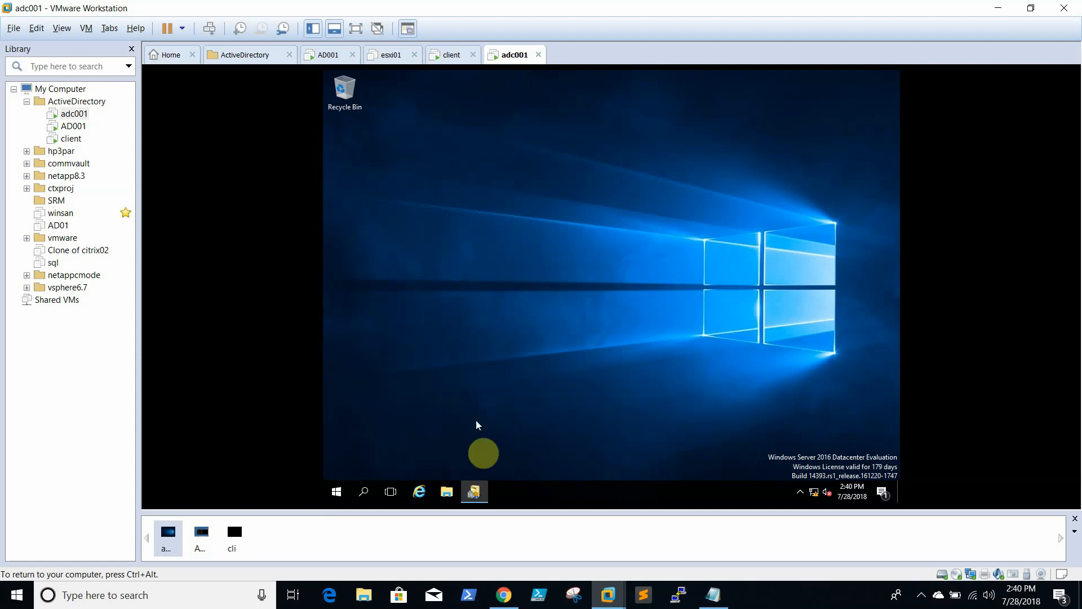
pyautogui.click(474, 492)
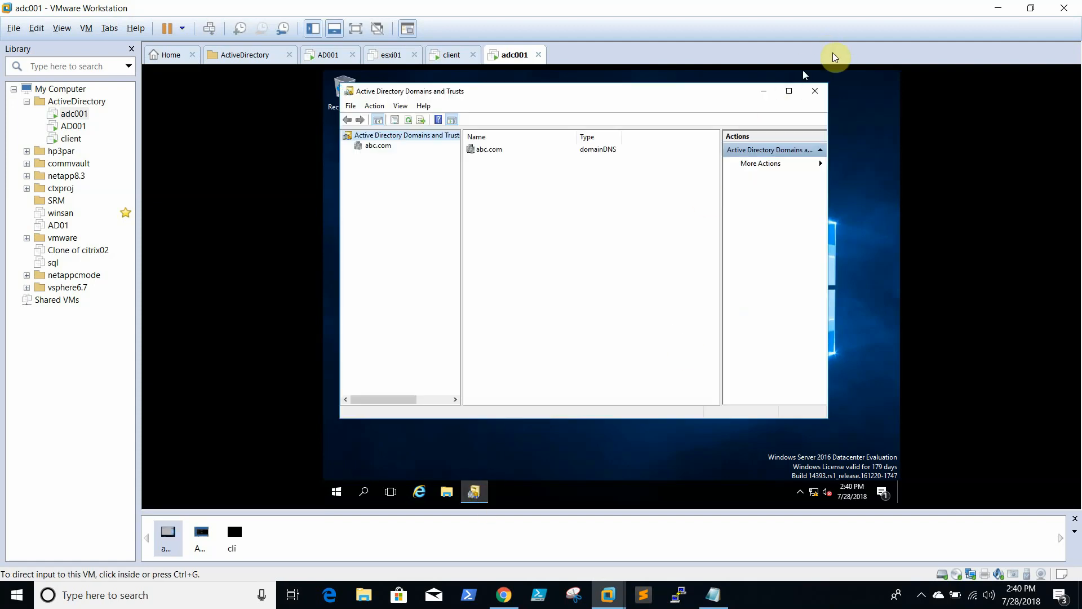
pyautogui.click(816, 91)
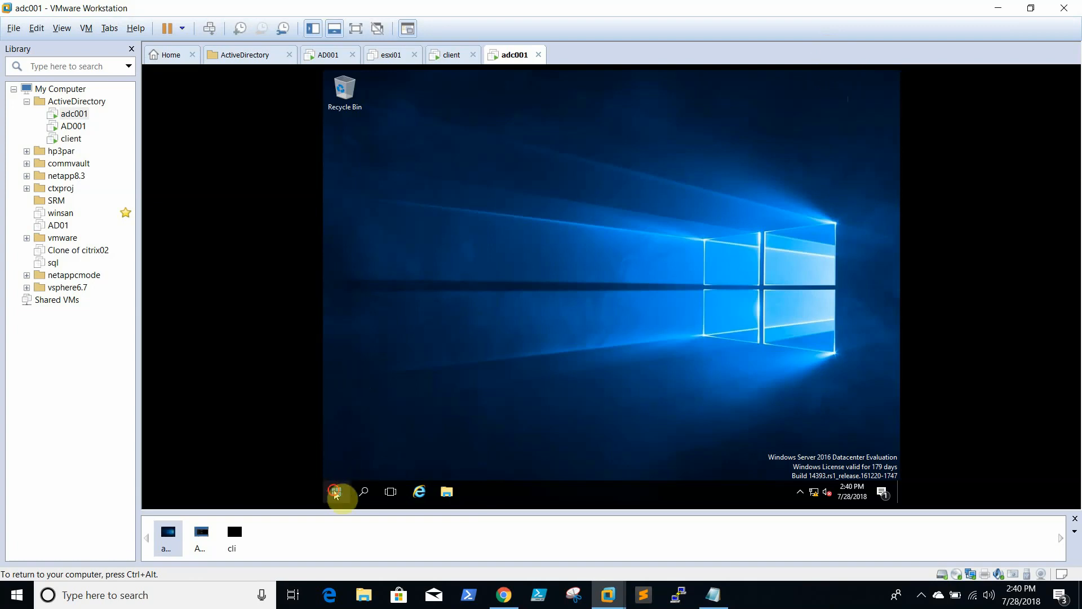
# Run cmd, ping abc.com getting replies from 192.168.0.10, then close the prompt
pyautogui.click(336, 492)
pyautogui.rightClick(337, 494)
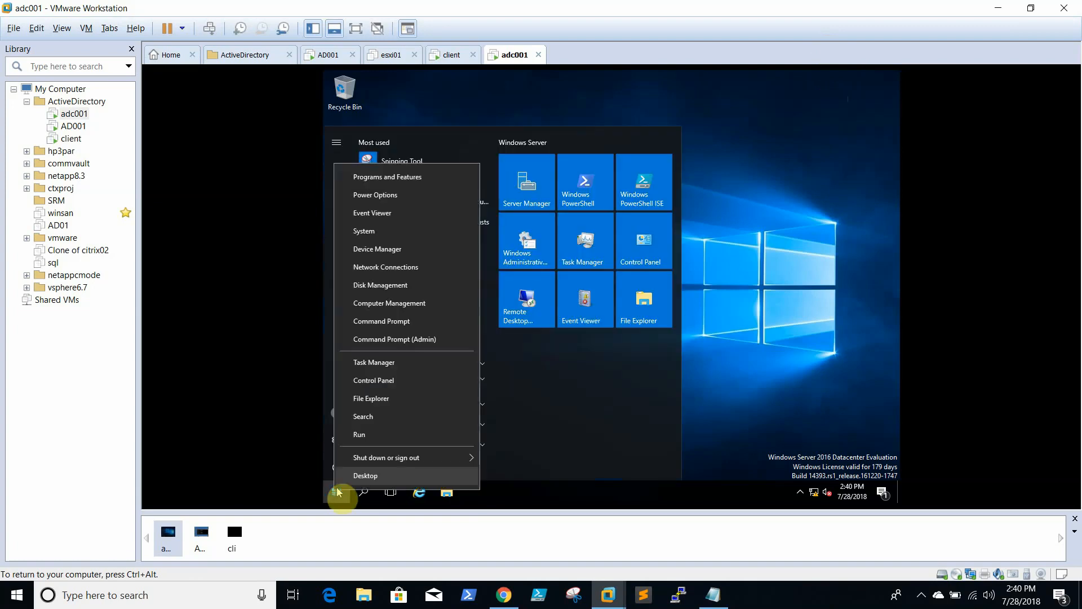
pyautogui.click(393, 435)
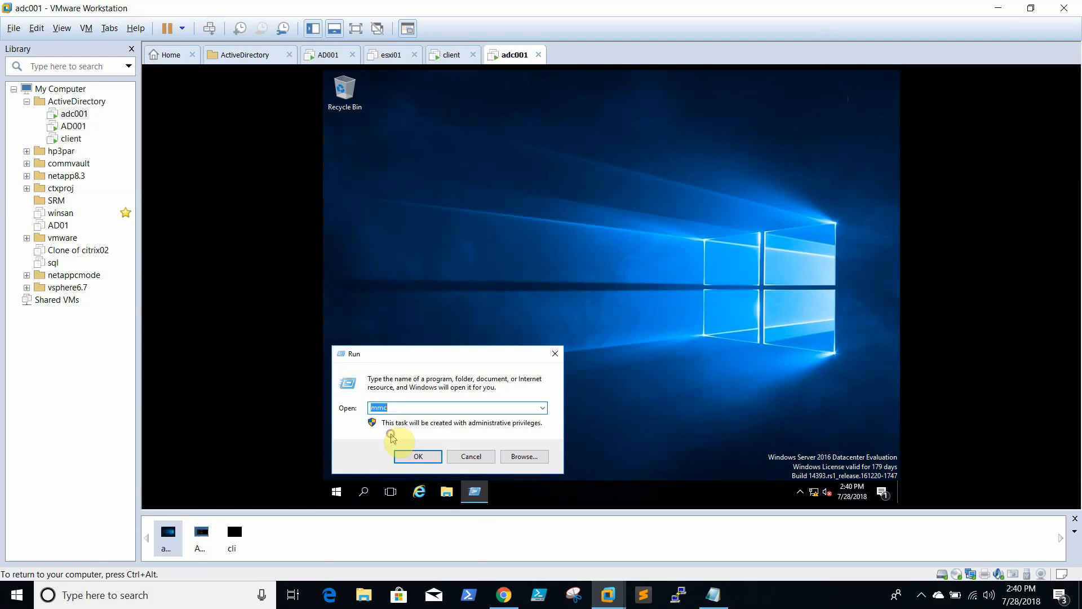
pyautogui.write('cmd')
pyautogui.press('Return')
pyautogui.write('ping')
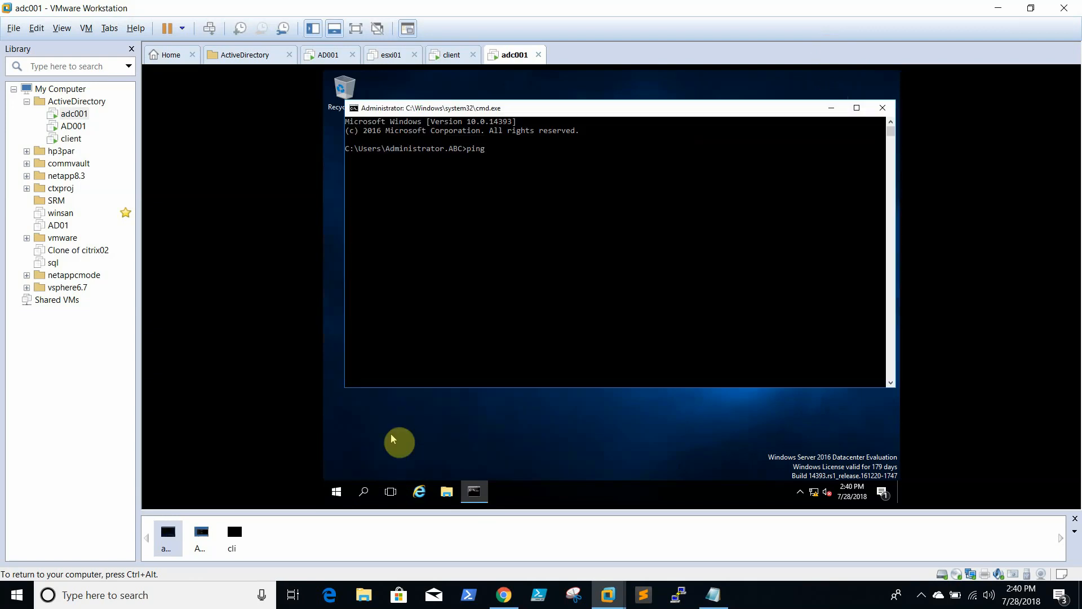
pyautogui.write(' abc.com')
pyautogui.press('Return')
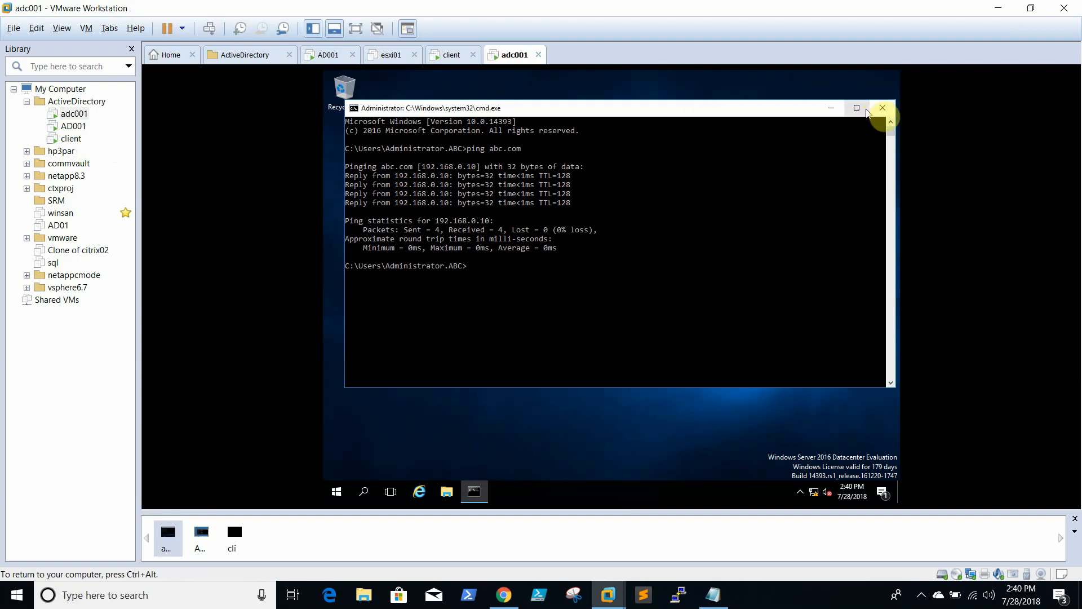
pyautogui.click(883, 108)
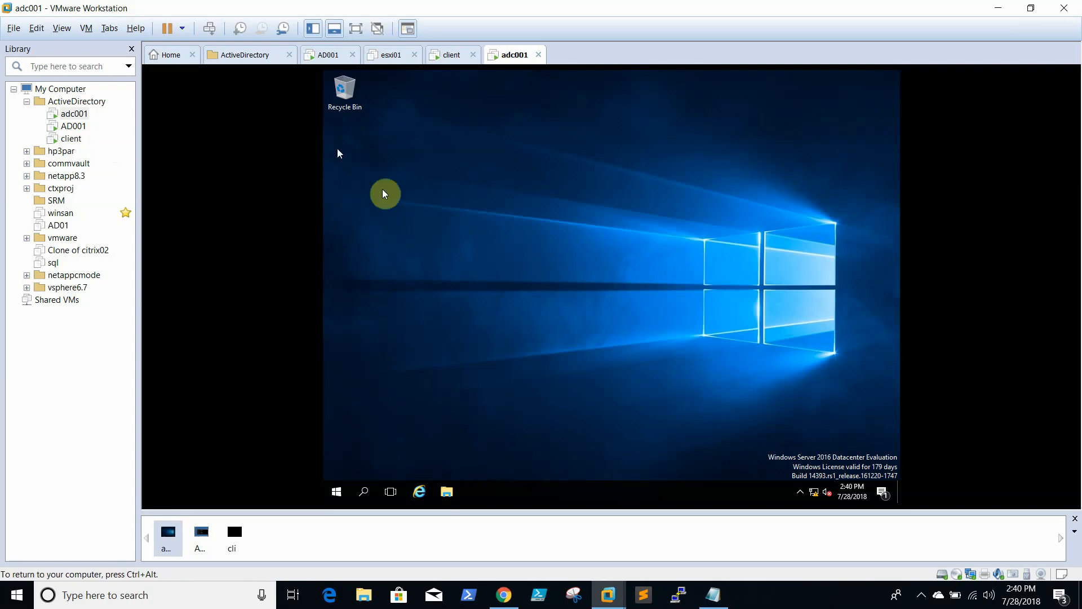
# On AD001, close the command prompt and Users and Computers, then launch Server Manager
pyautogui.click(75, 126)
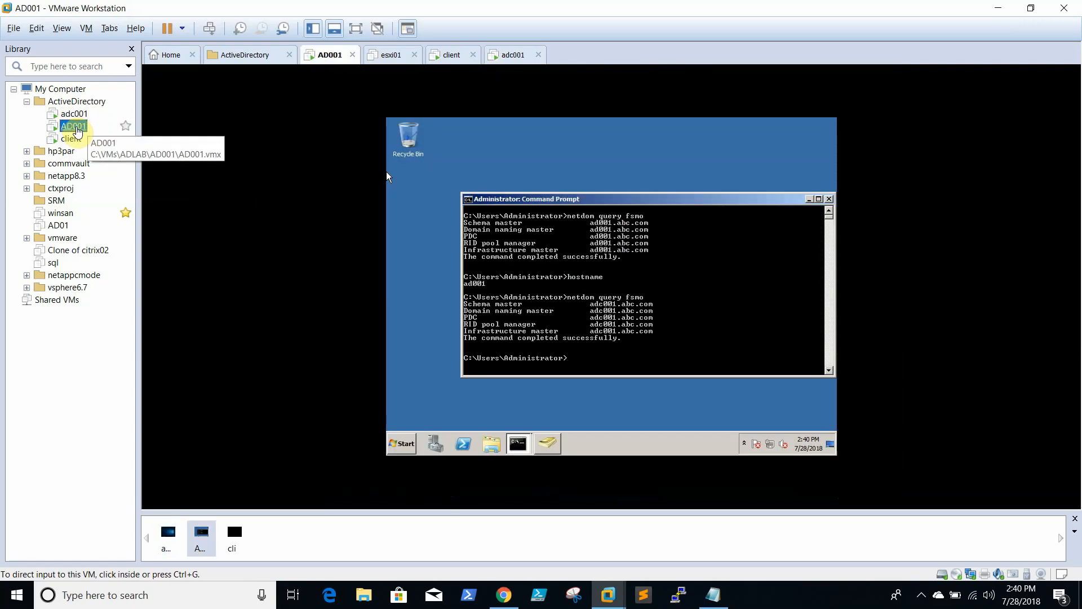
pyautogui.click(647, 269)
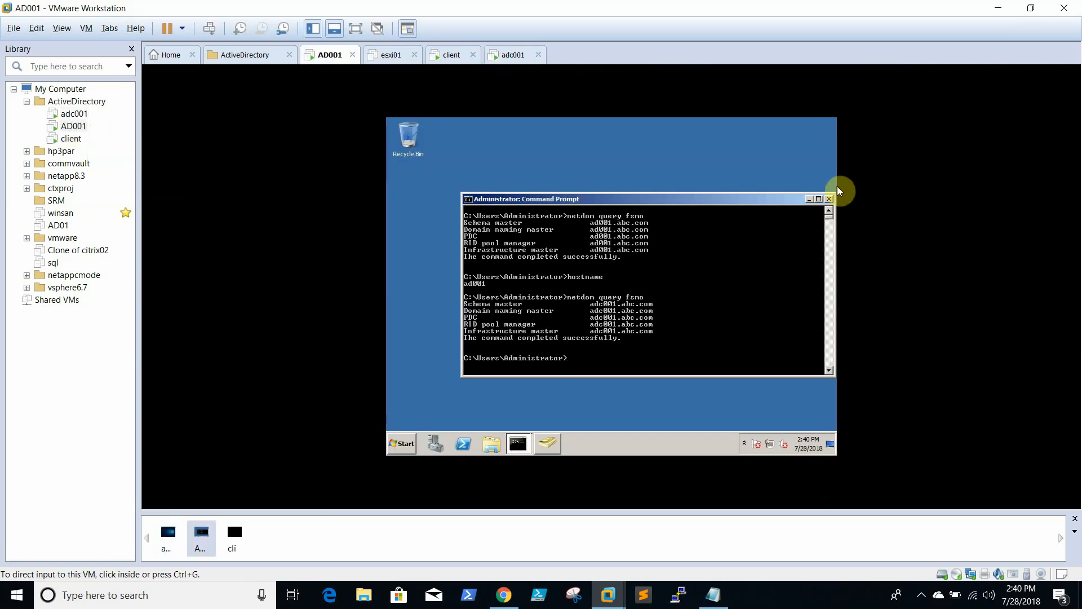
pyautogui.click(829, 199)
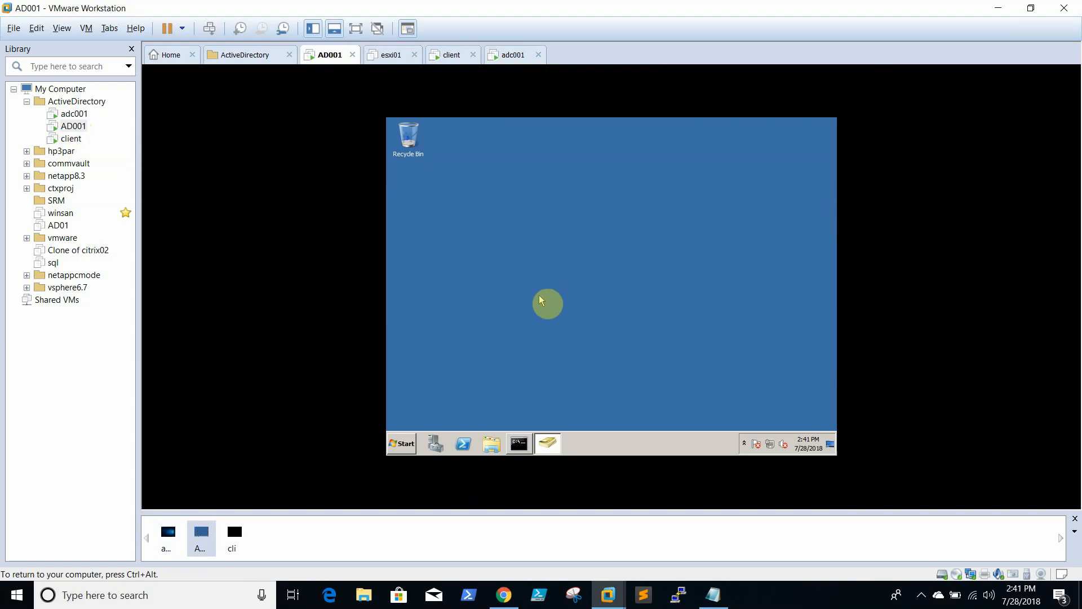
pyautogui.click(546, 445)
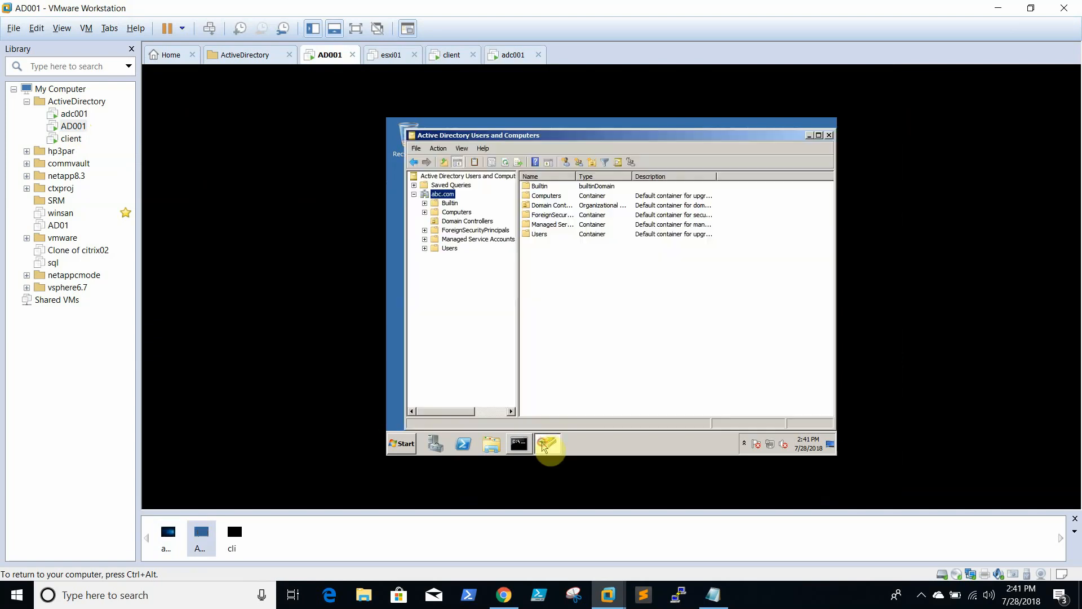
pyautogui.click(829, 135)
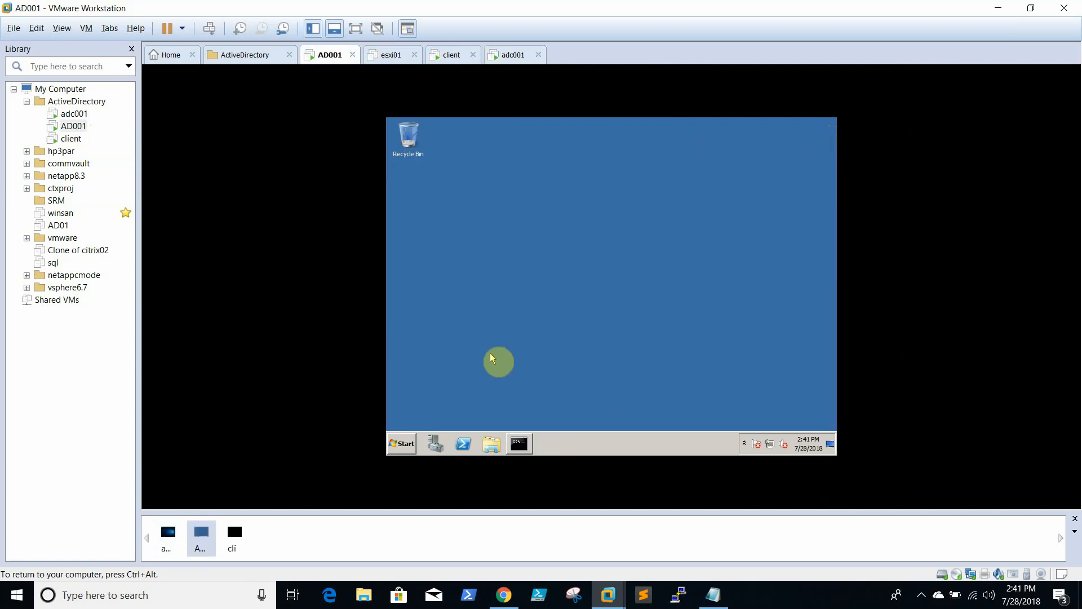
pyautogui.click(400, 449)
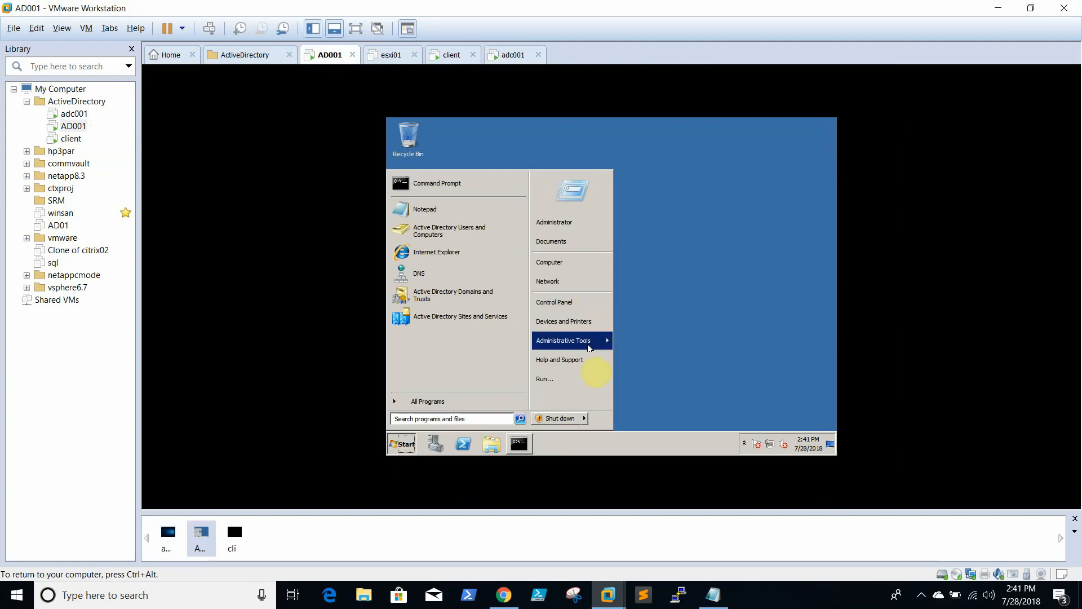
pyautogui.click(433, 448)
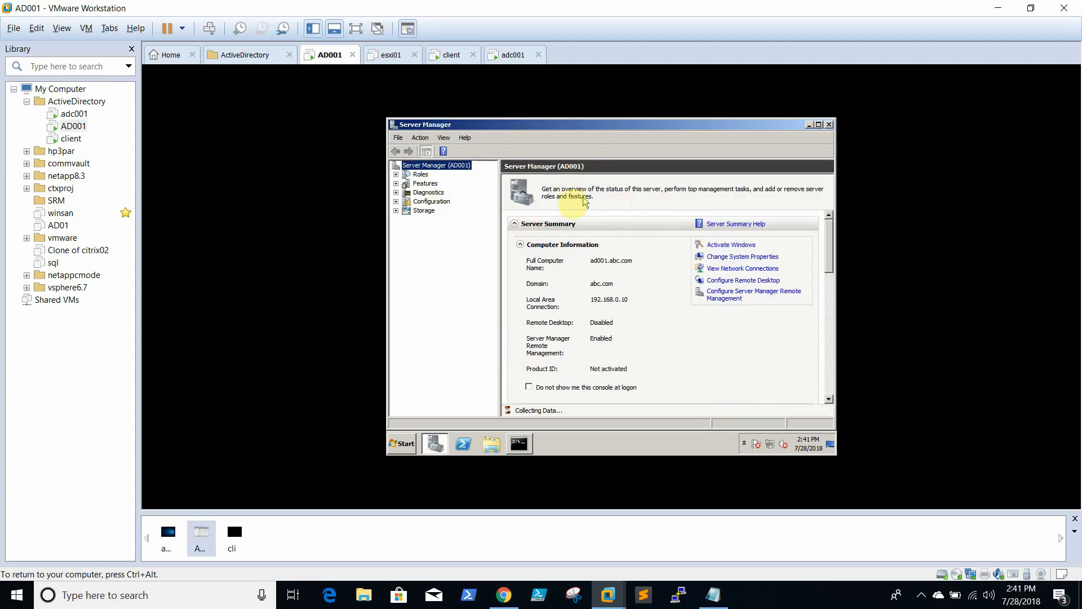
# Dismiss Remote Management settings and start Remove Role Services for Active Directory Domain Services
pyautogui.click(397, 175)
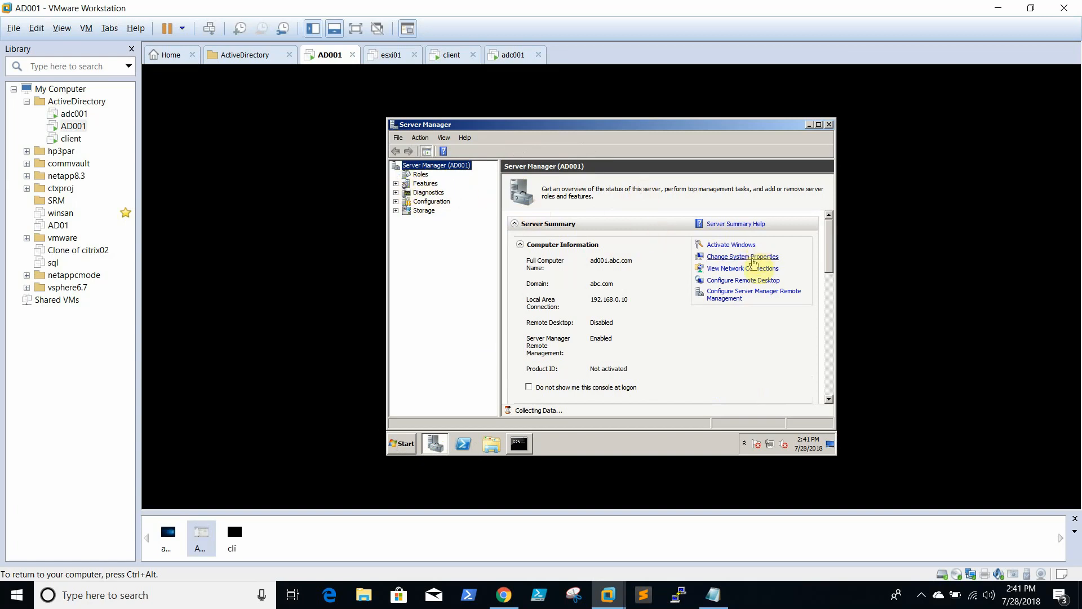
pyautogui.click(742, 295)
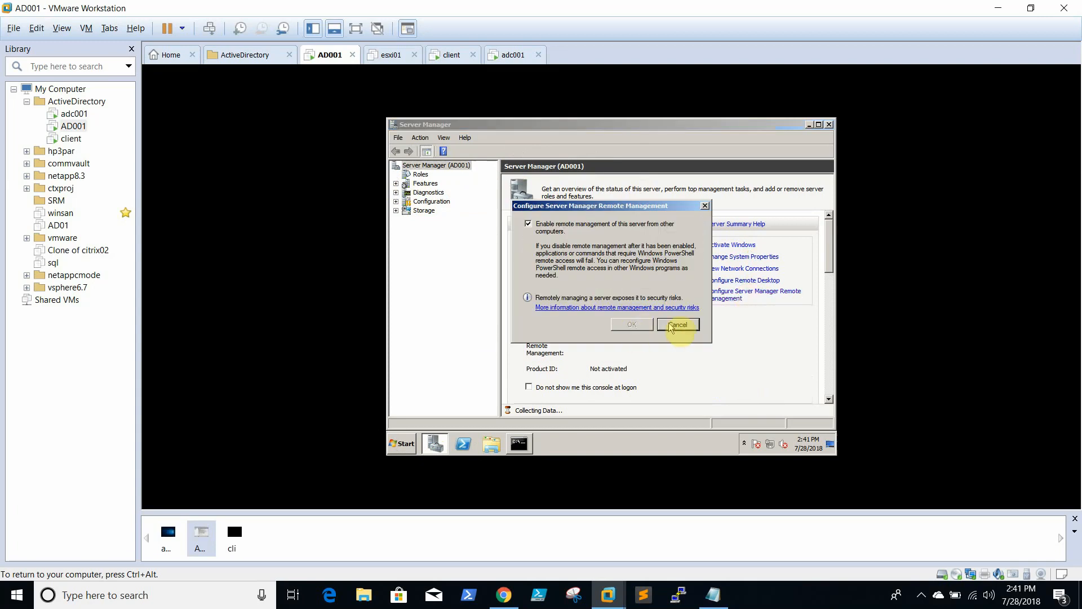
pyautogui.click(676, 325)
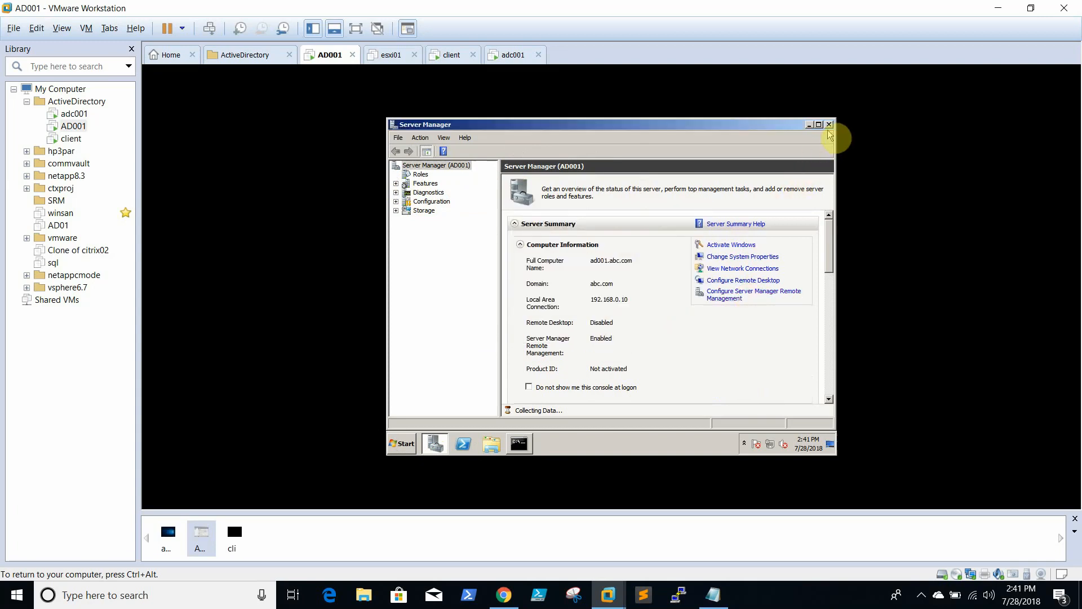
pyautogui.click(785, 600)
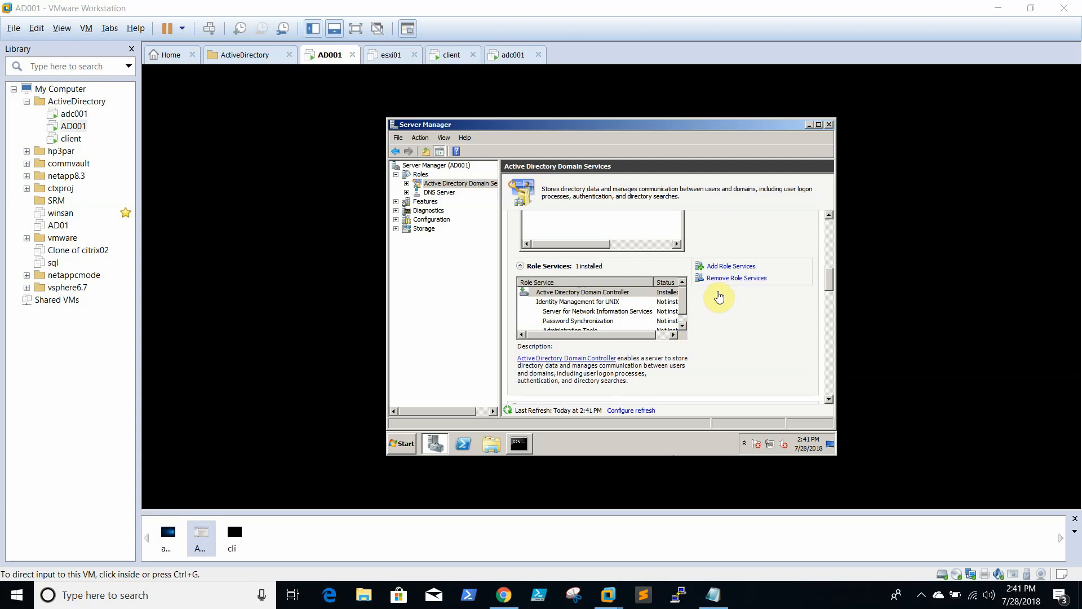
pyautogui.click(746, 282)
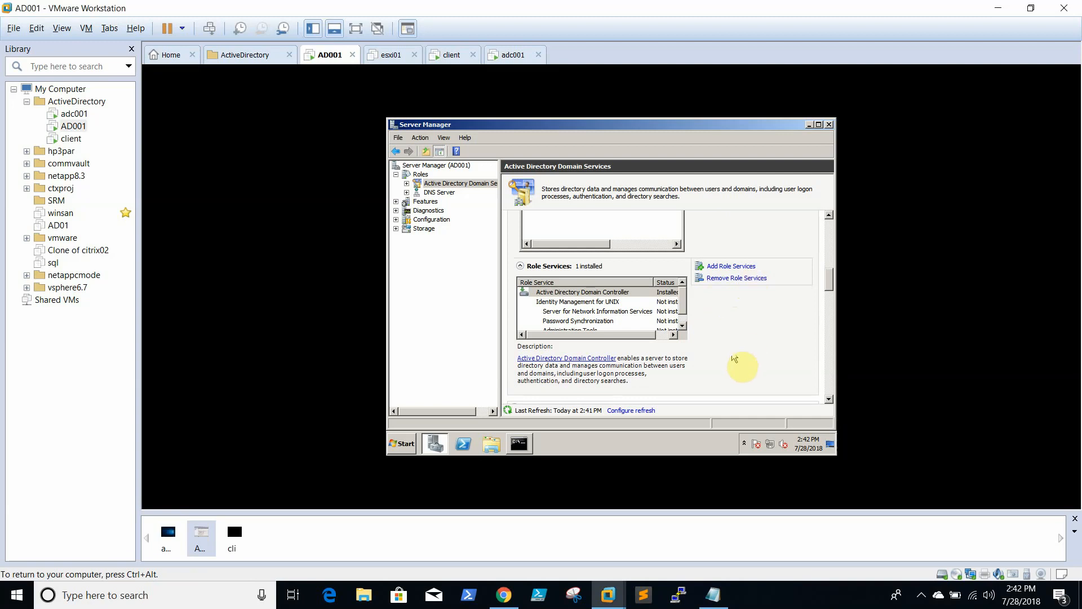
pyautogui.click(739, 281)
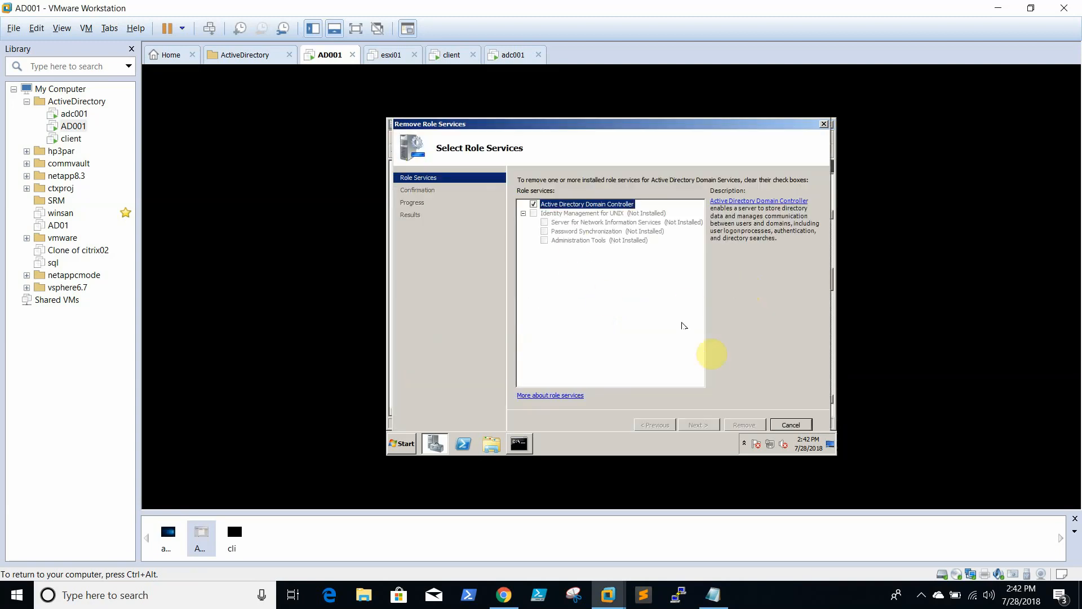
# Try unchecking Active Directory Domain Controller, acknowledge the cannot-remove warning, and cancel the Remove Role Services wizard
pyautogui.click(533, 204)
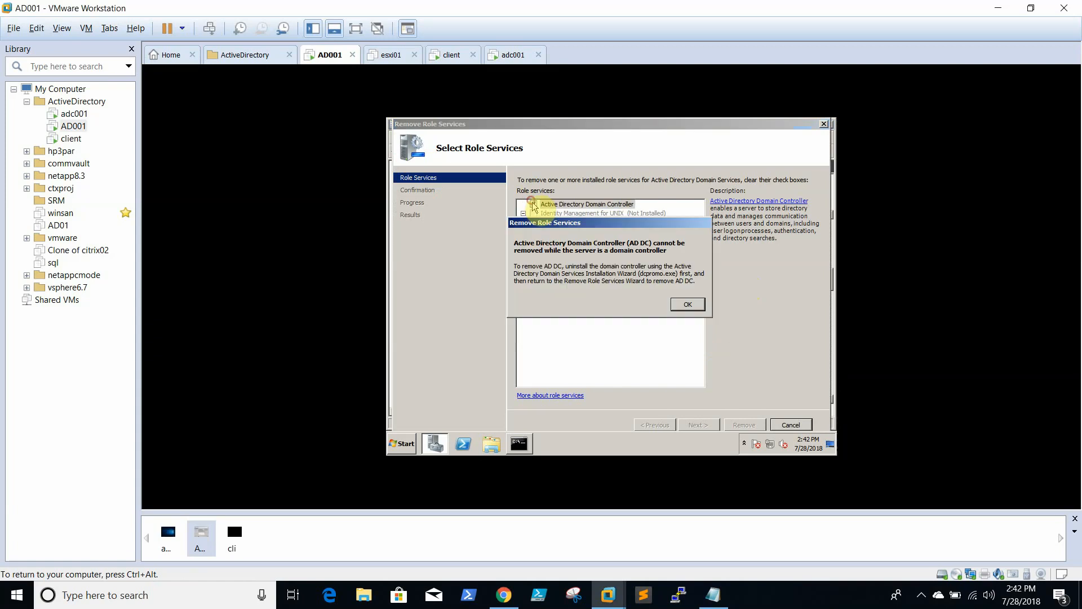
pyautogui.click(686, 305)
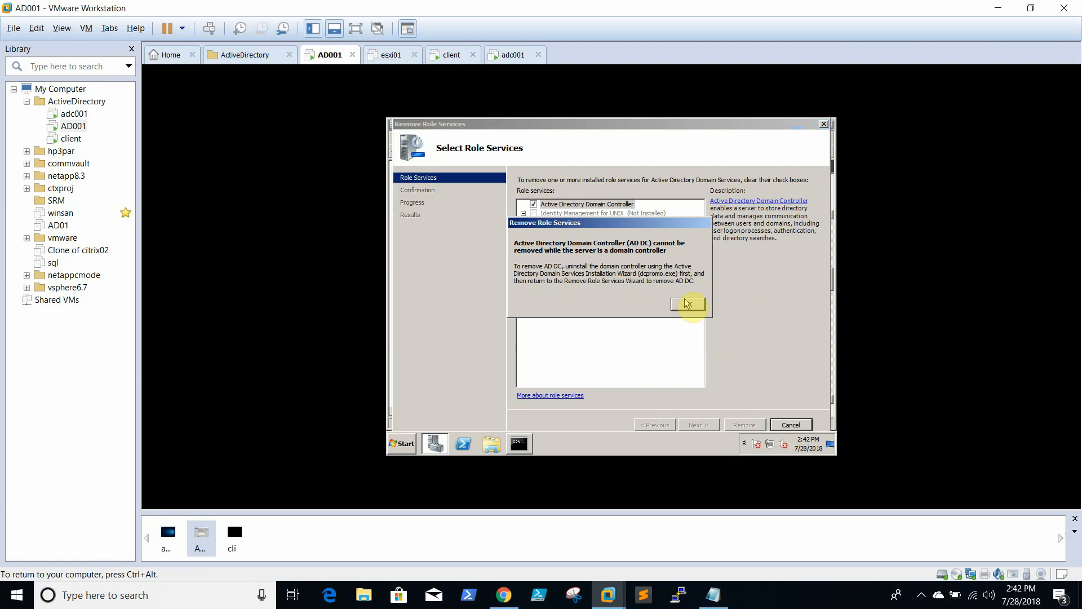
pyautogui.click(792, 425)
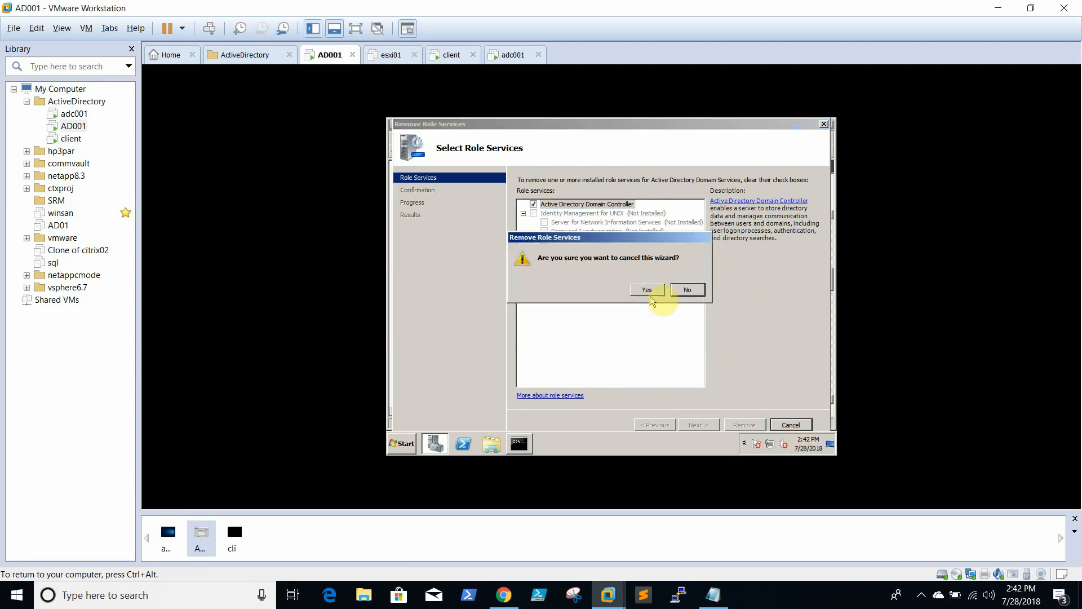
pyautogui.click(656, 290)
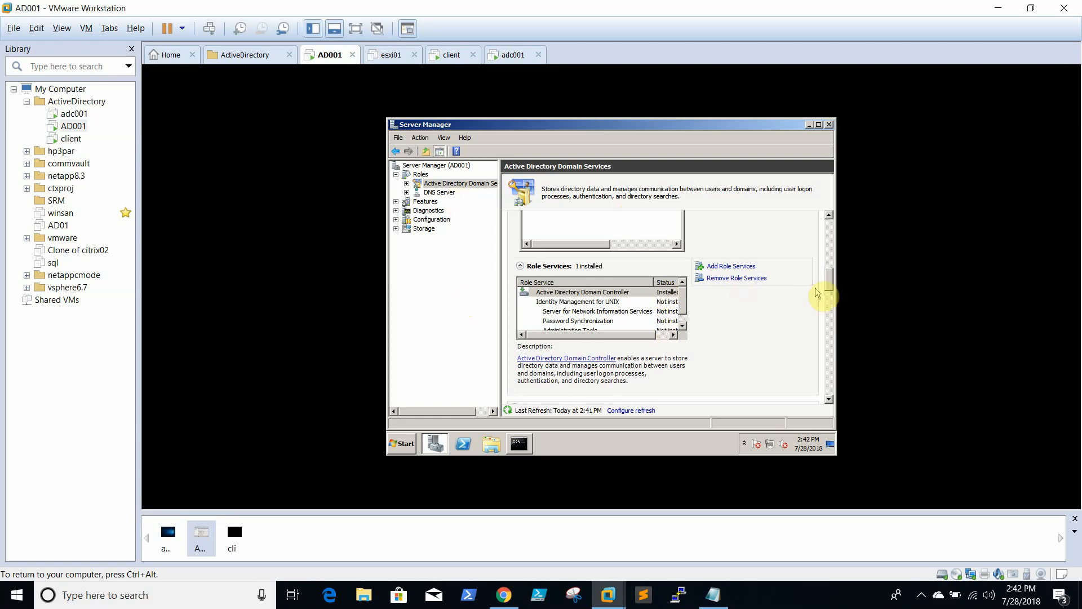
pyautogui.scroll(-3, 836, 299)
pyautogui.moveTo(836, 299); pyautogui.dragTo(834, 401)
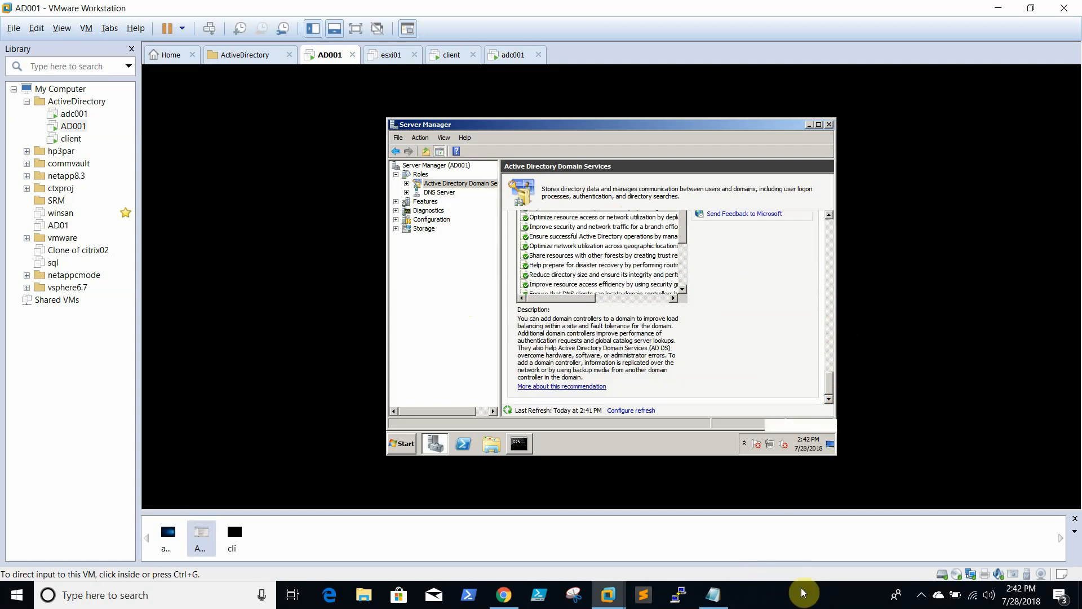
# Run netdom query fsmo on AD001 to confirm adc001.abc.com holds all five FSMO roles
pyautogui.click(803, 603)
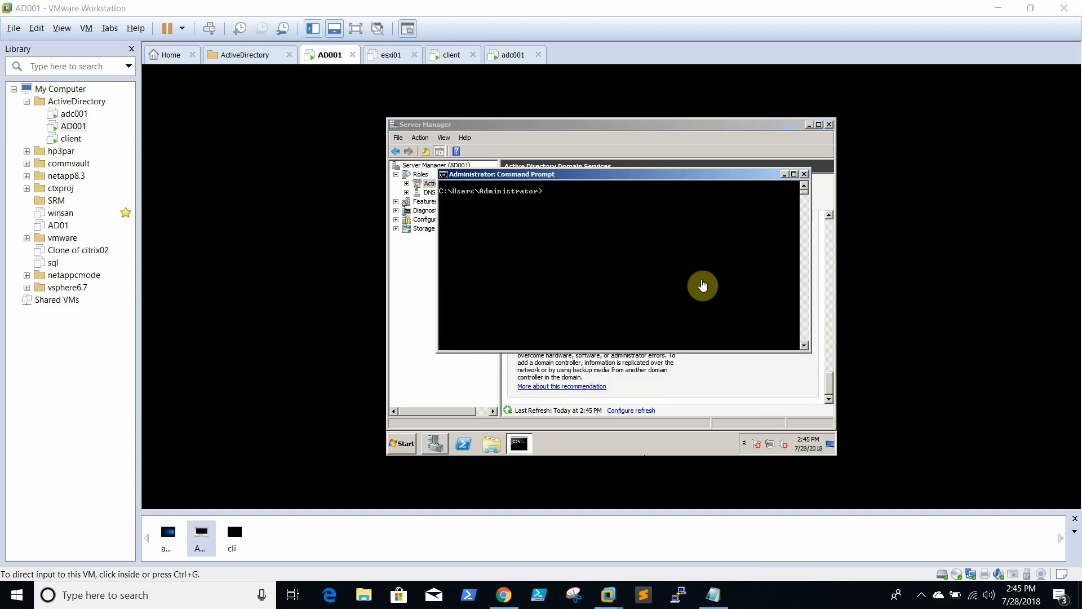
pyautogui.click(630, 252)
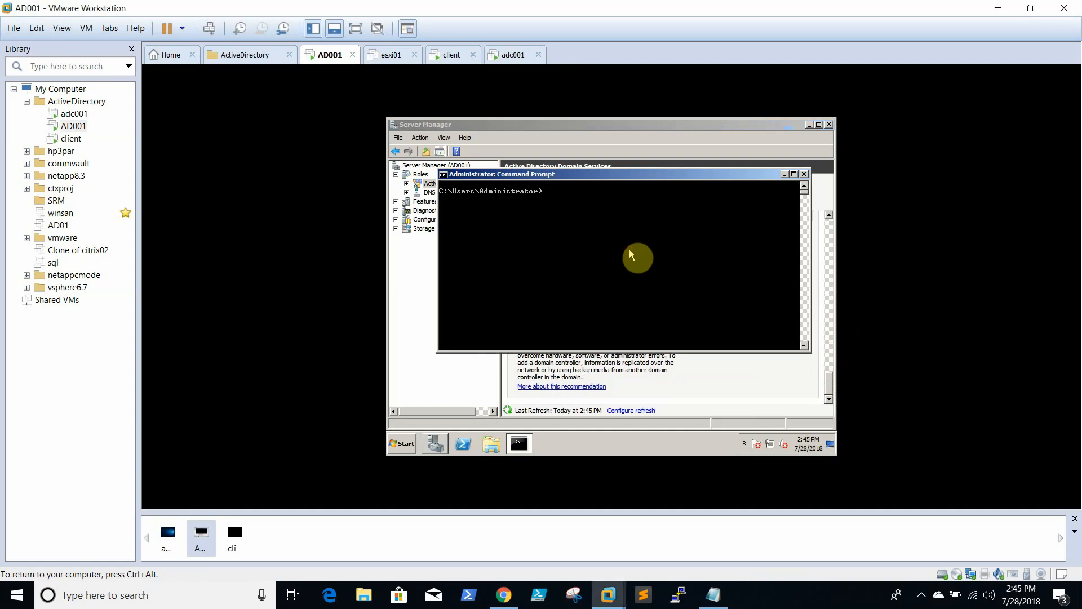
pyautogui.write('netdom query fsmo')
pyautogui.press('Return')
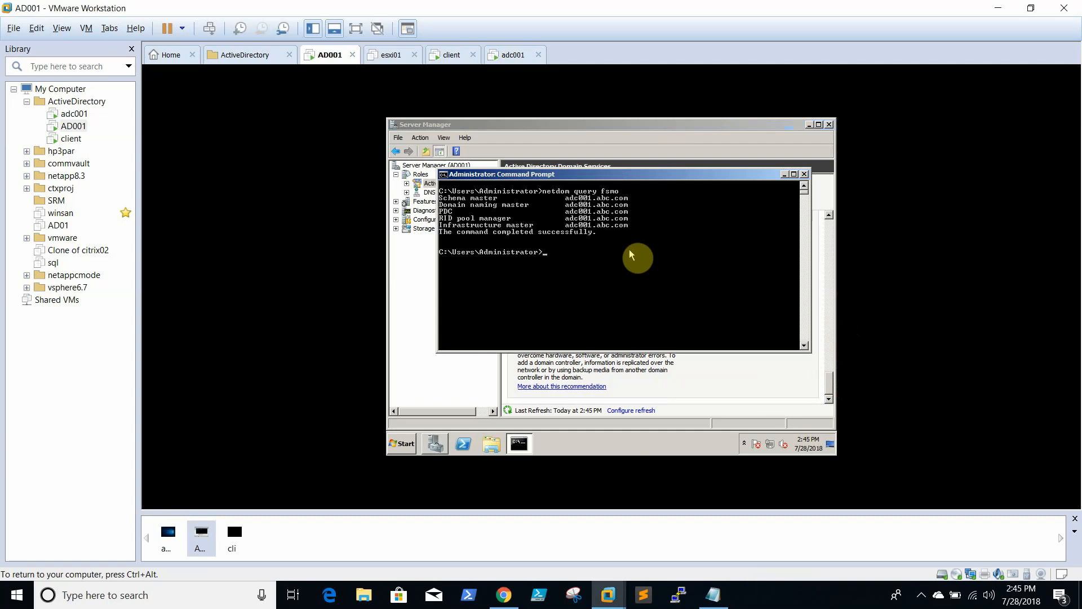
pyautogui.click(403, 445)
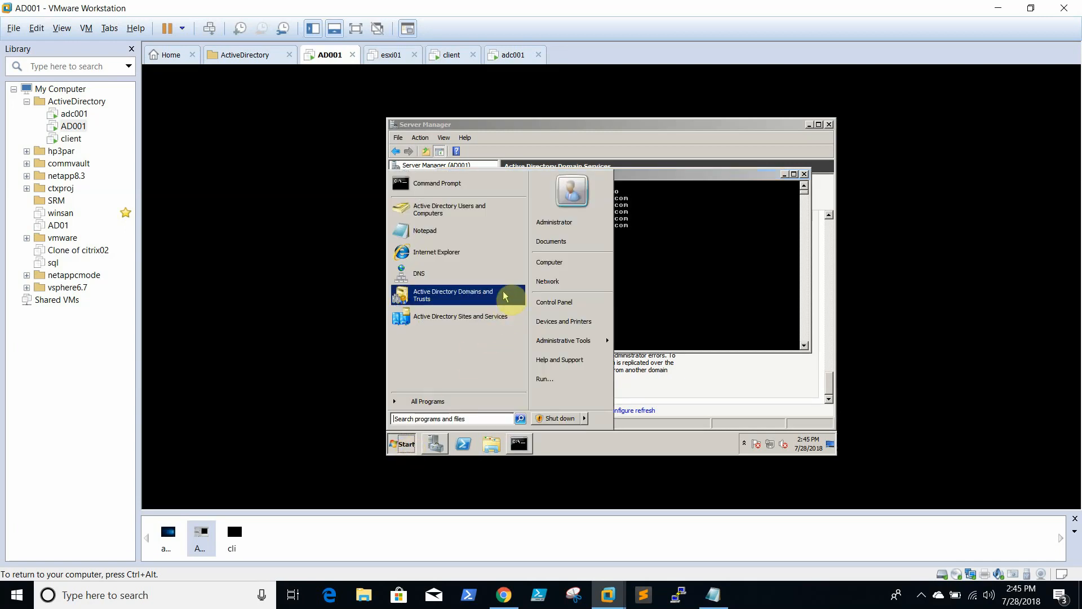
# In Active Directory Sites and Services, expand Sites > Default-First-Site-Name > Servers > AD001 to show NTDS Settings
pyautogui.click(500, 316)
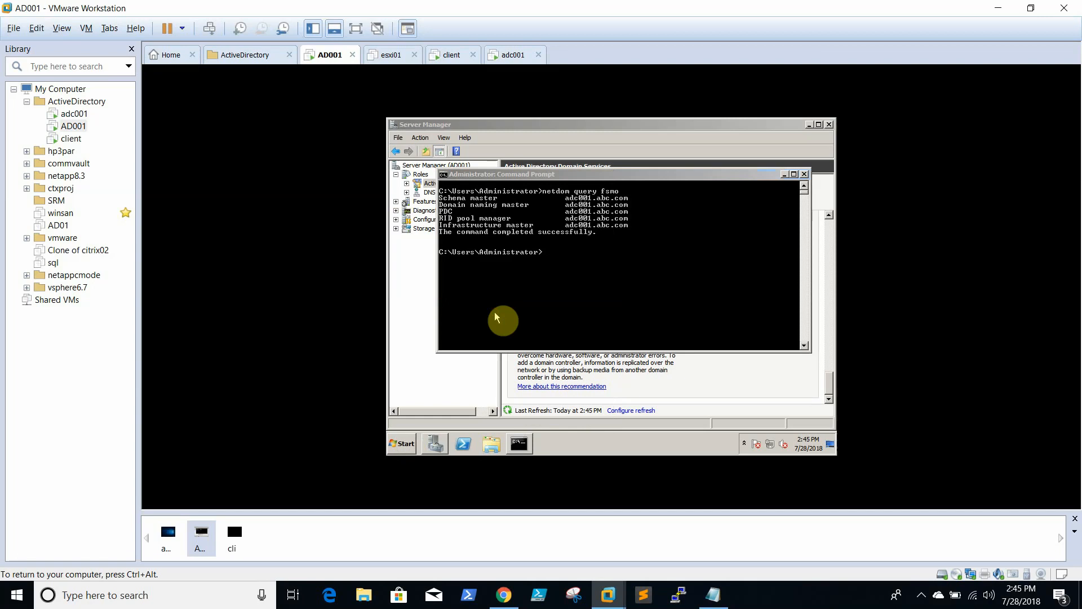
pyautogui.click(413, 186)
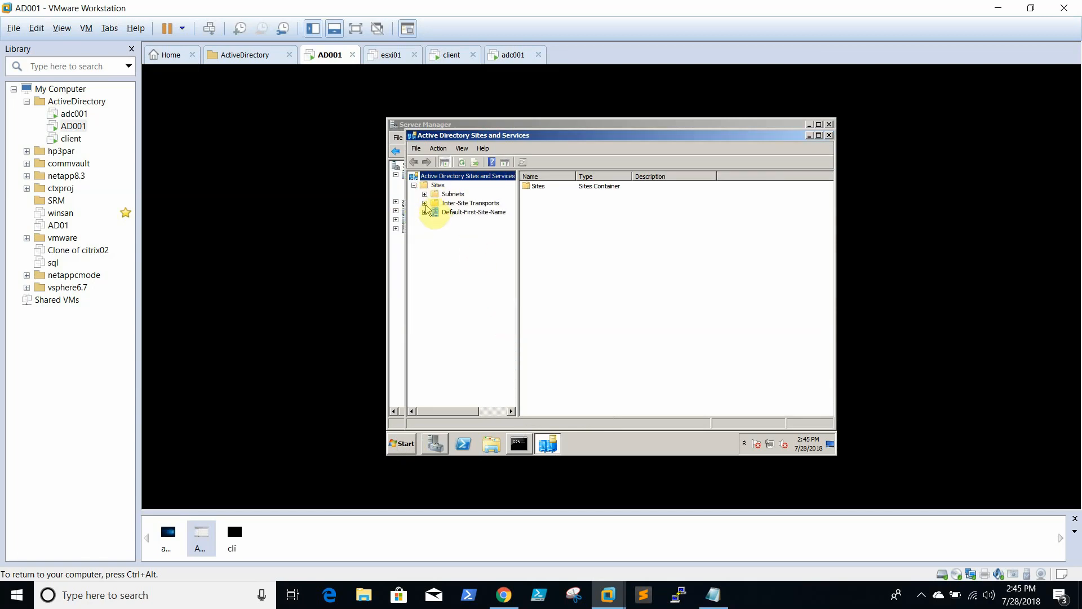
pyautogui.click(425, 203)
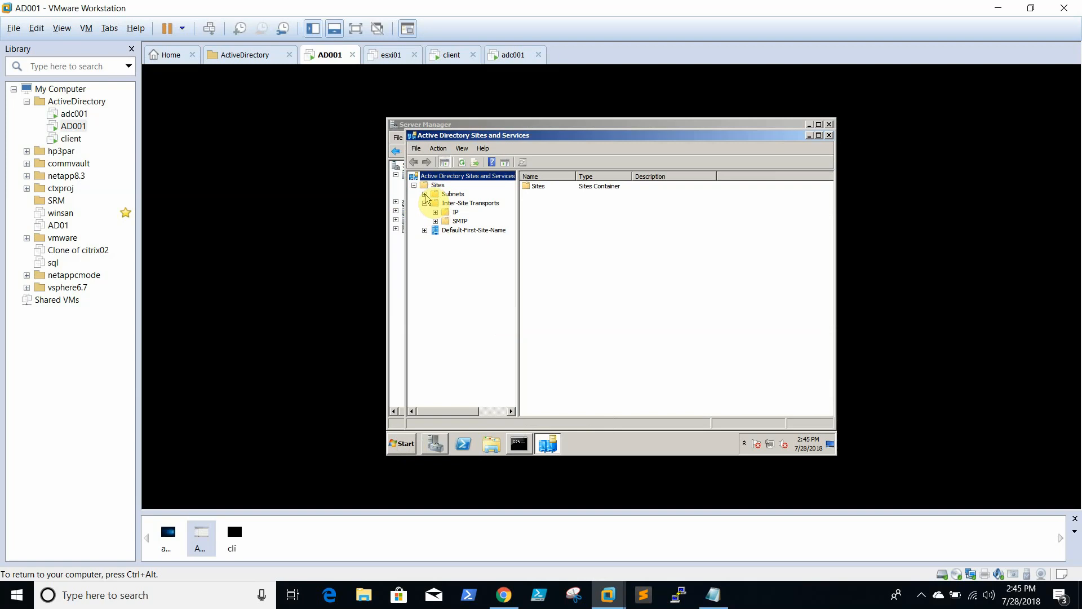
pyautogui.click(424, 194)
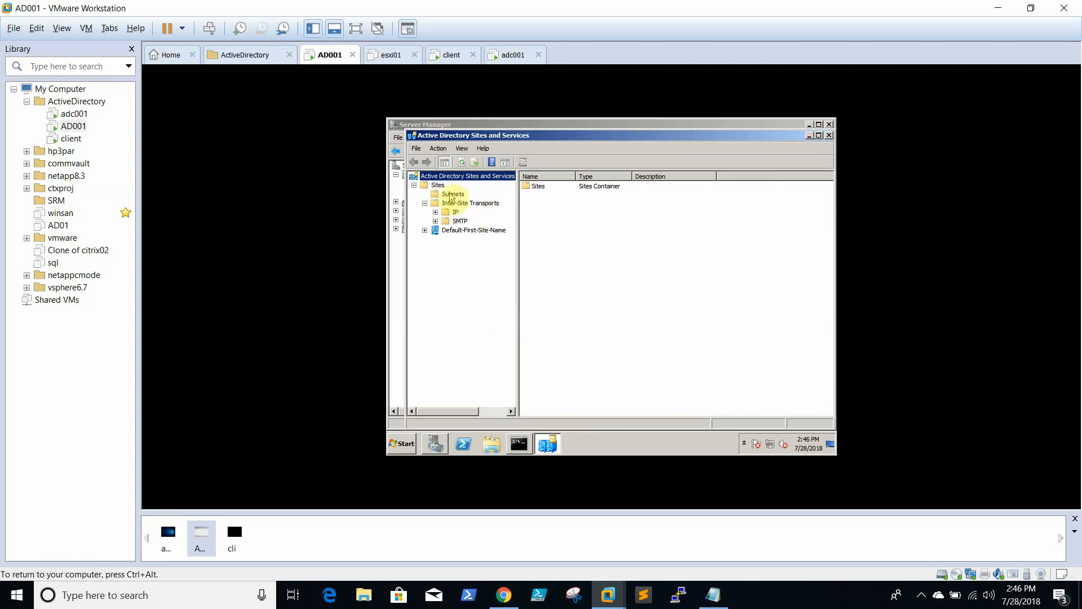
pyautogui.click(438, 186)
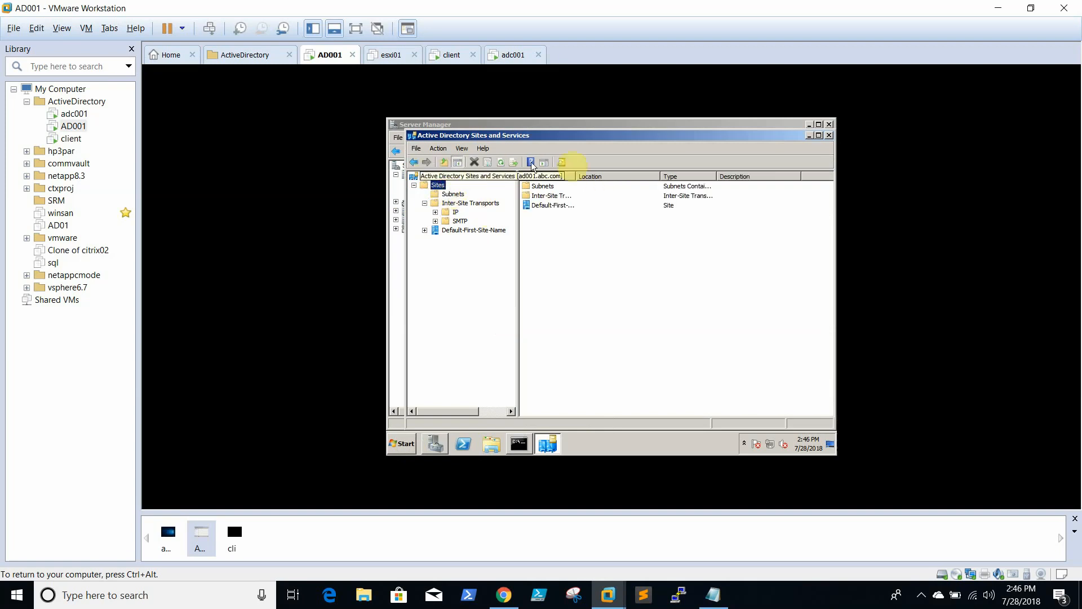
pyautogui.click(424, 230)
pyautogui.click(435, 239)
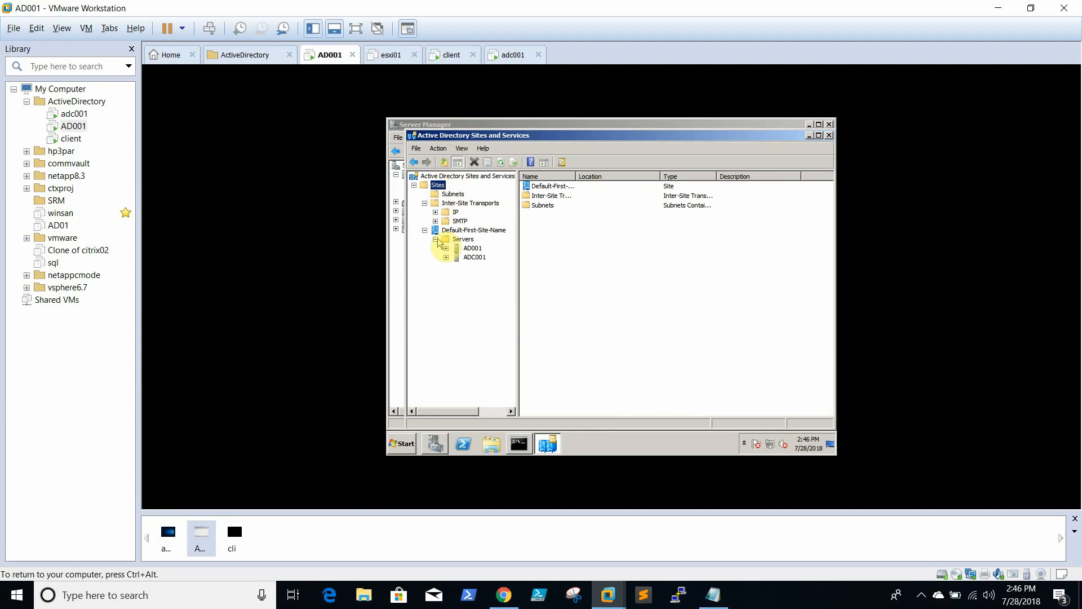
pyautogui.click(446, 248)
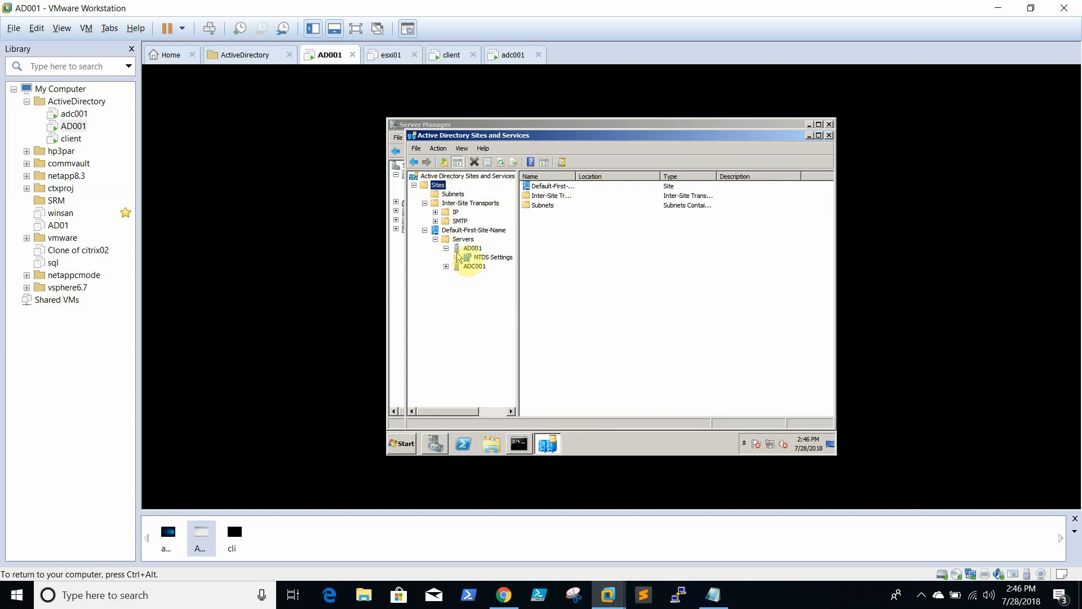
pyautogui.click(490, 258)
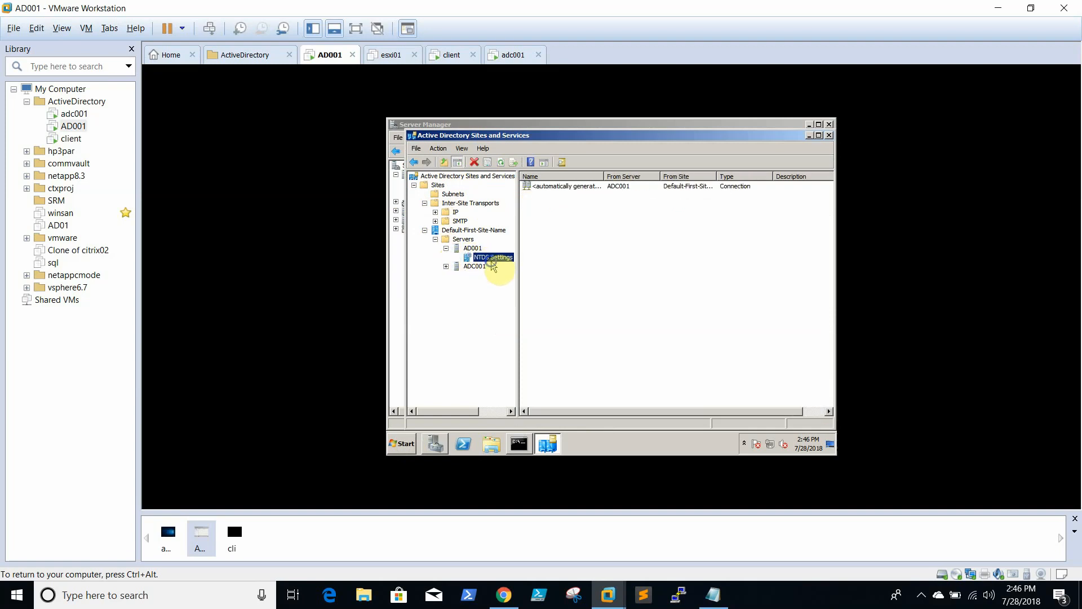
# Apply AD001's NTDS Settings properties with Global Catalog unchecked, then close Sites and Services
pyautogui.rightClick(491, 261)
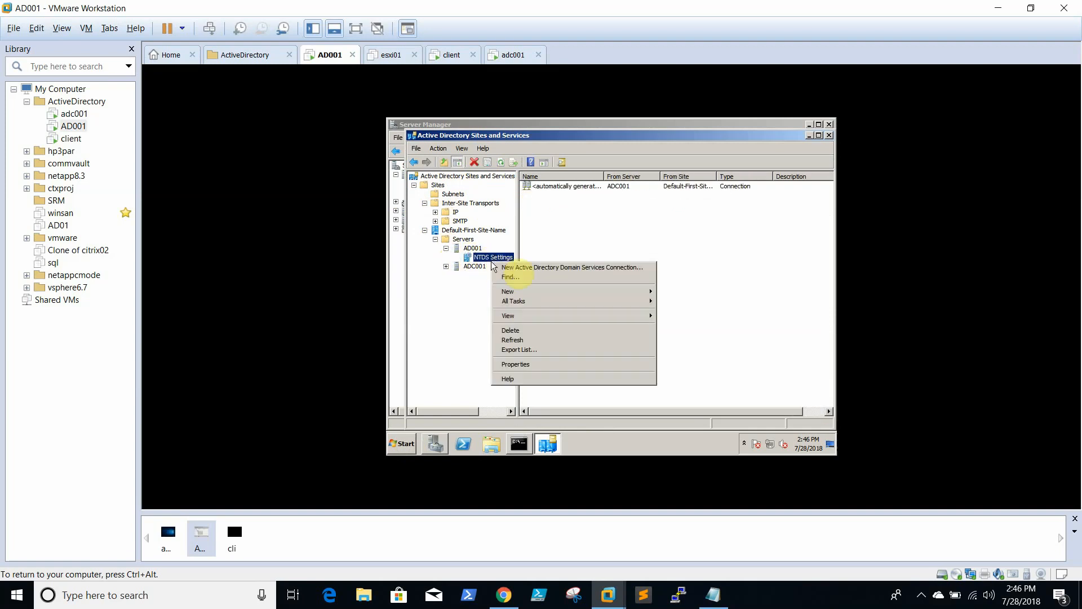
pyautogui.click(572, 371)
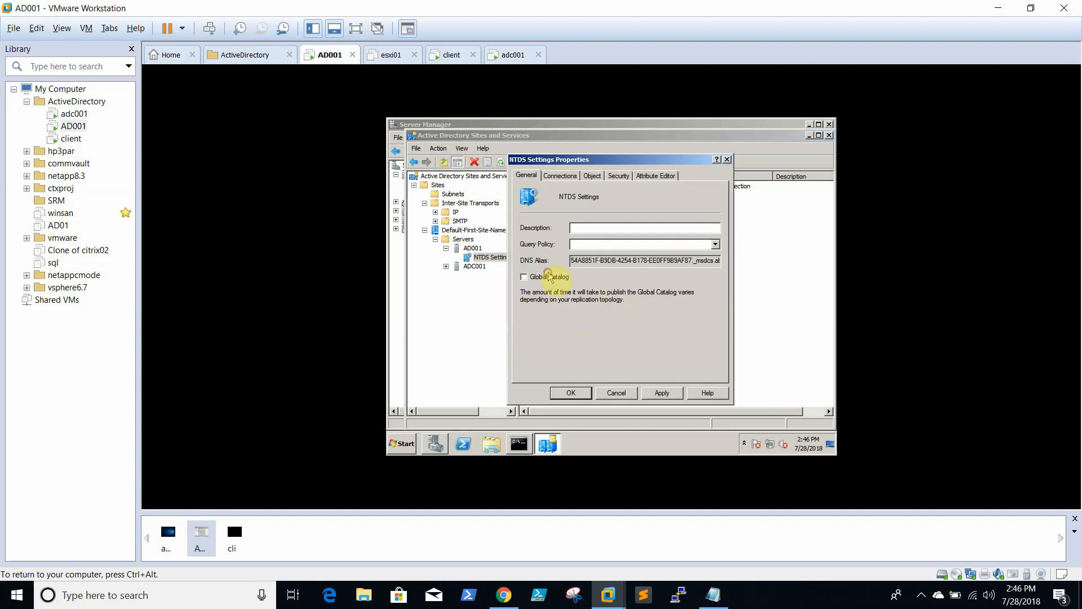
pyautogui.click(664, 393)
pyautogui.click(588, 394)
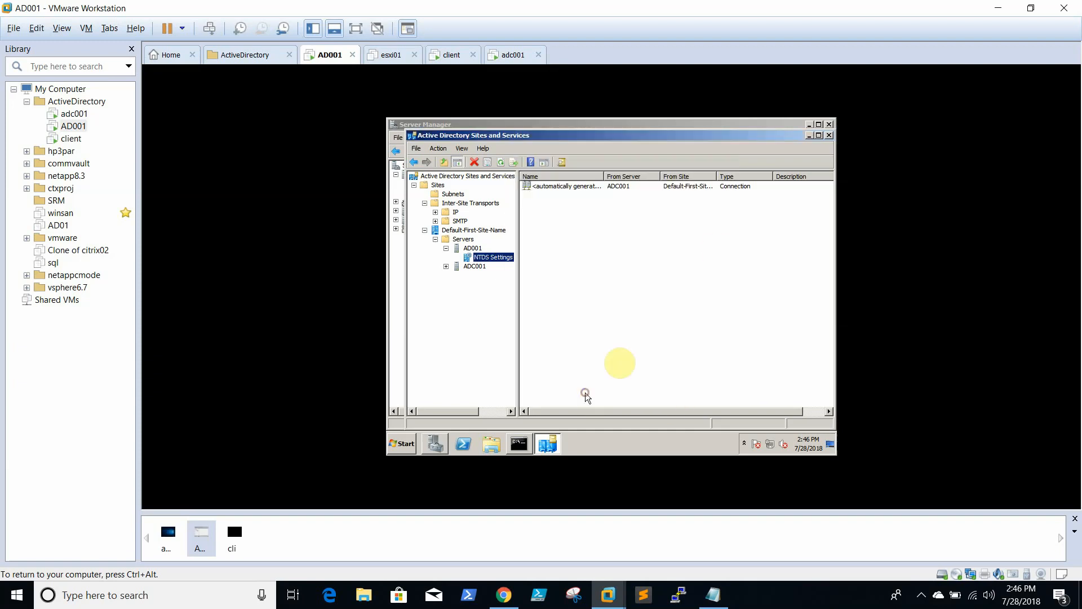
pyautogui.click(829, 136)
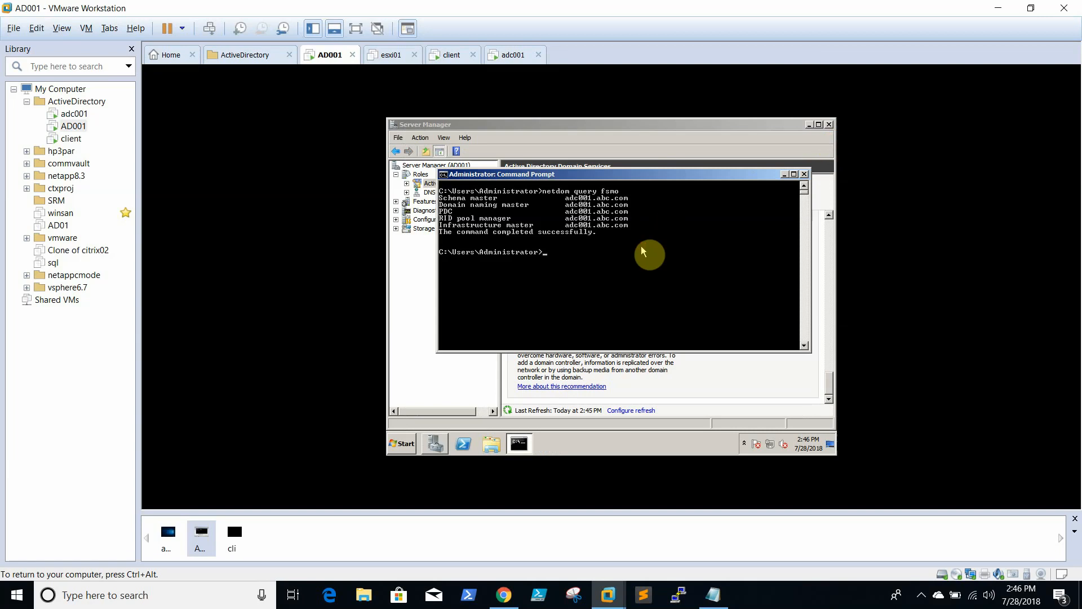
# Run dcpromo in AD001's command prompt to begin removing Active Directory Domain Services
pyautogui.write('dcpromo.exe')
pyautogui.press('Return')
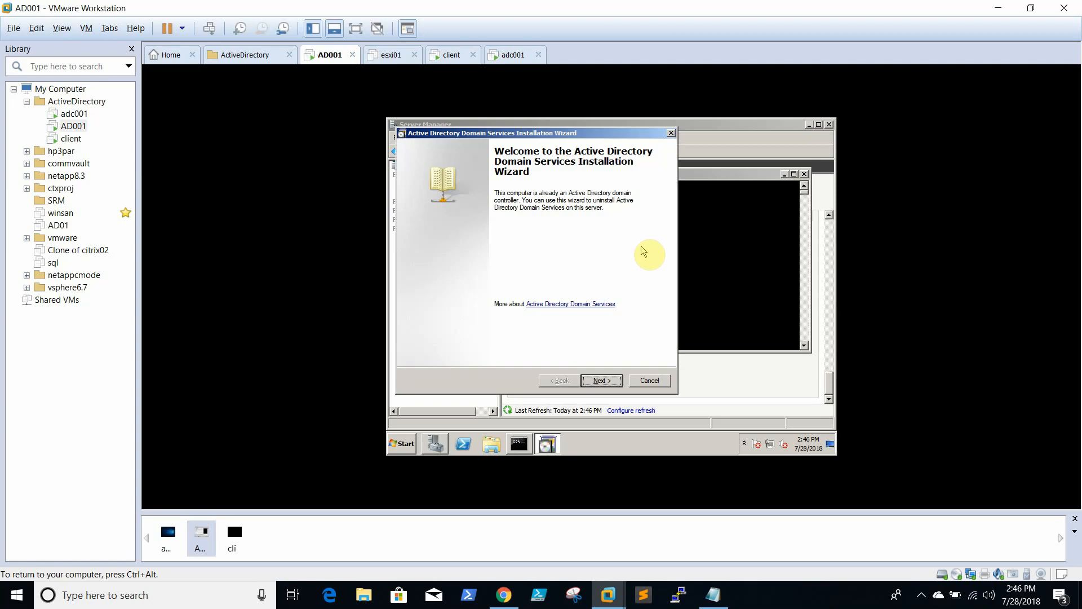
# Keep the domain, confirm DNS delegation removal, and supply administrator credentials for it
pyautogui.click(601, 380)
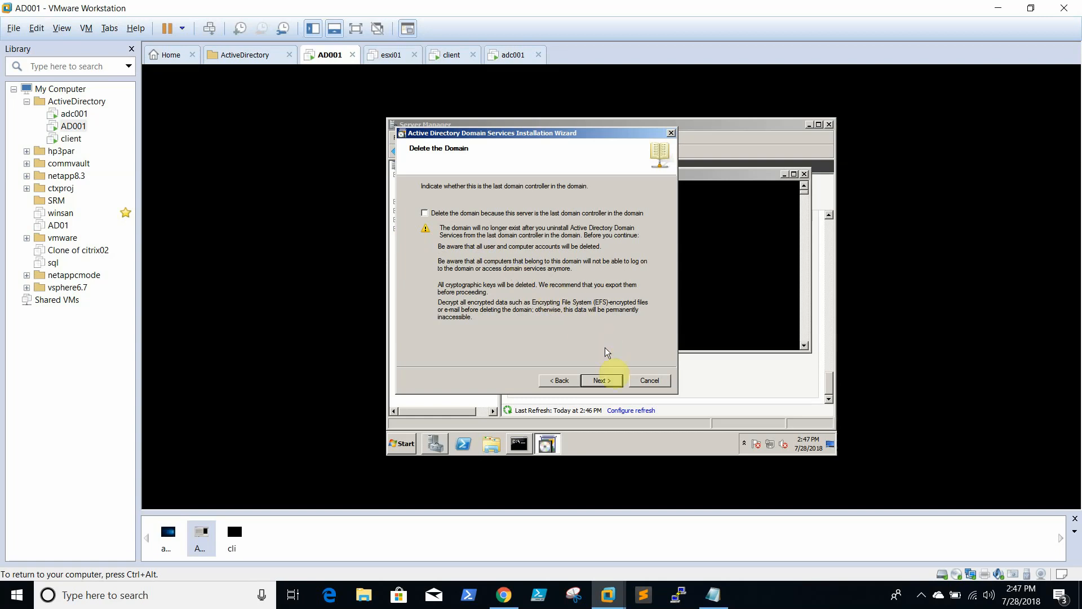
pyautogui.click(602, 381)
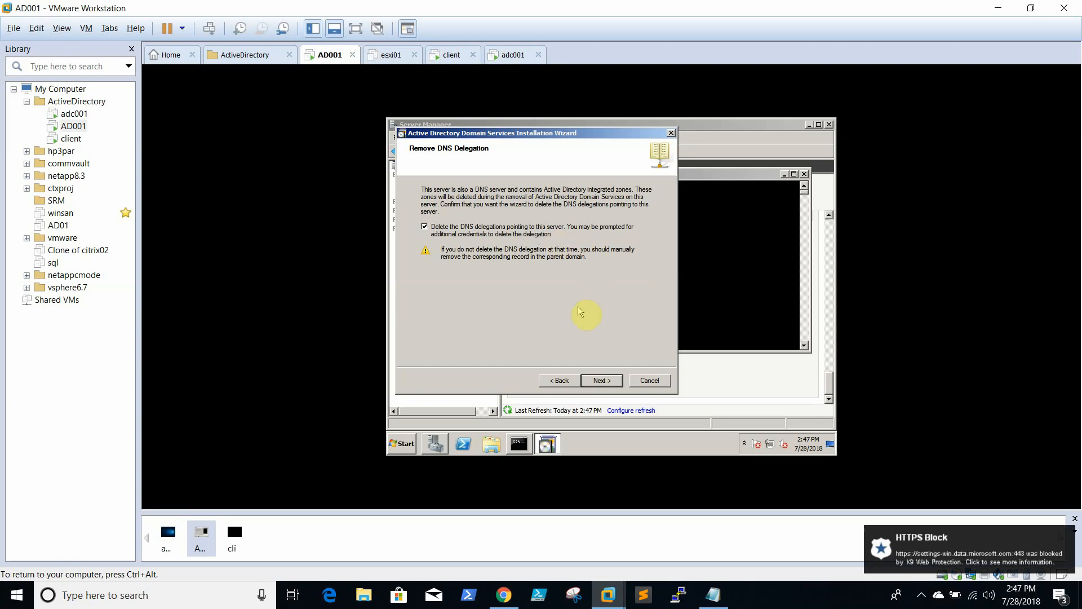
pyautogui.click(602, 381)
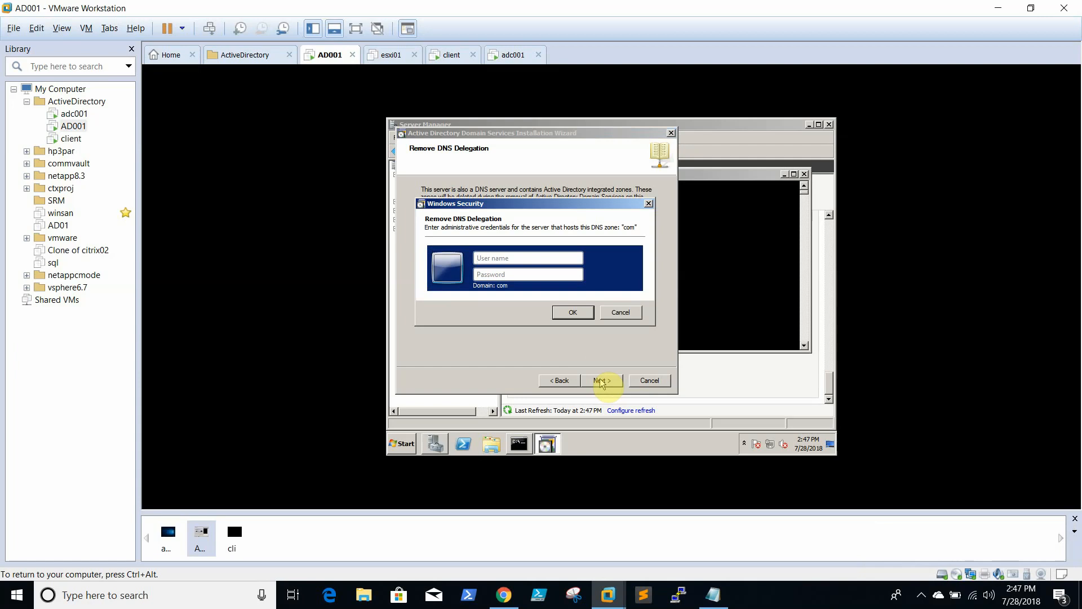
pyautogui.write('admi')
pyautogui.write('*************')
pyautogui.press('Return')
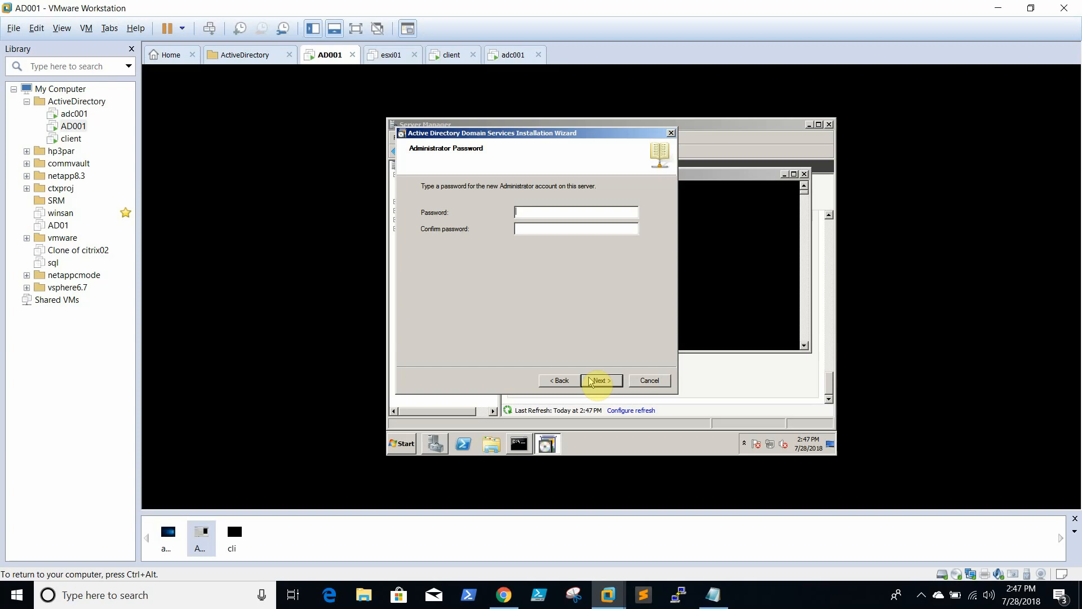
# Set the new local Administrator password and start the AD DS removal from the summary
pyautogui.write('**************************')
pyautogui.click(597, 381)
pyautogui.click(596, 381)
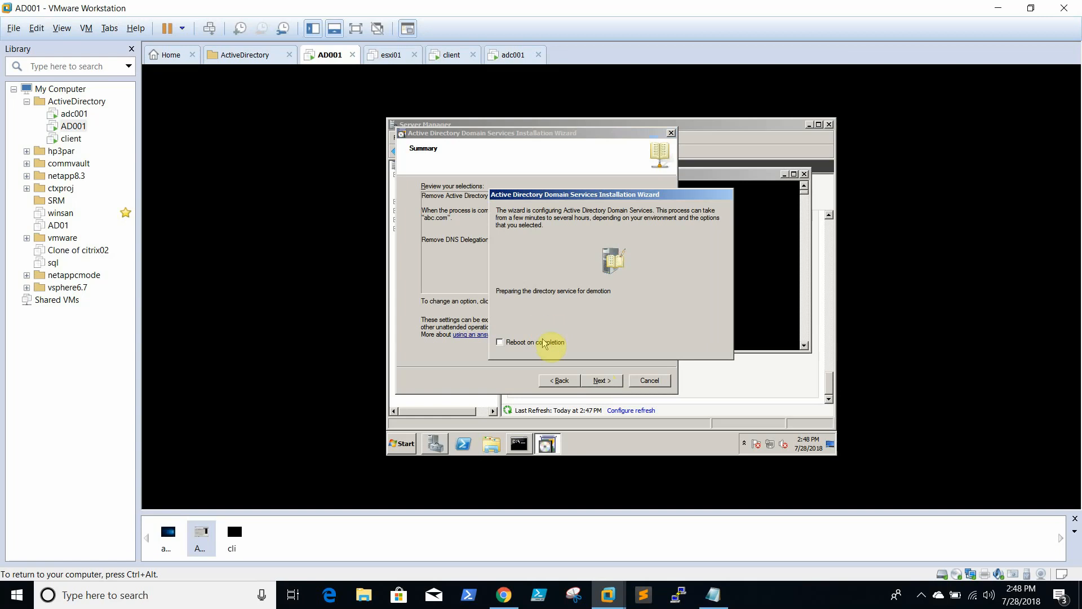
# Enable Reboot on completion so AD001 restarts to the logon screen after demotion
pyautogui.click(540, 344)
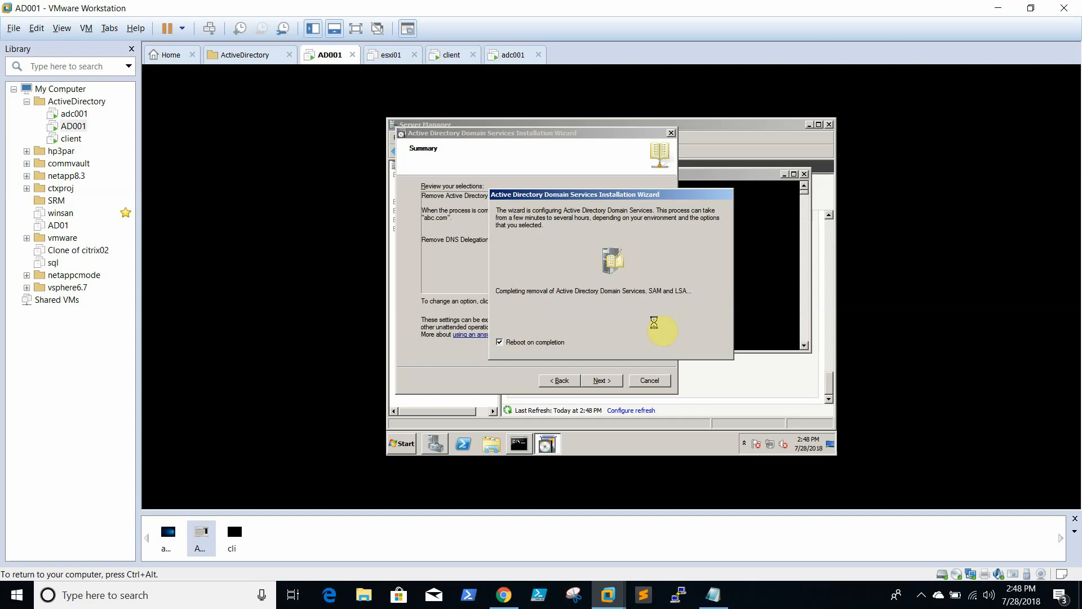
pyautogui.hotkey('ctrl', 'alt')
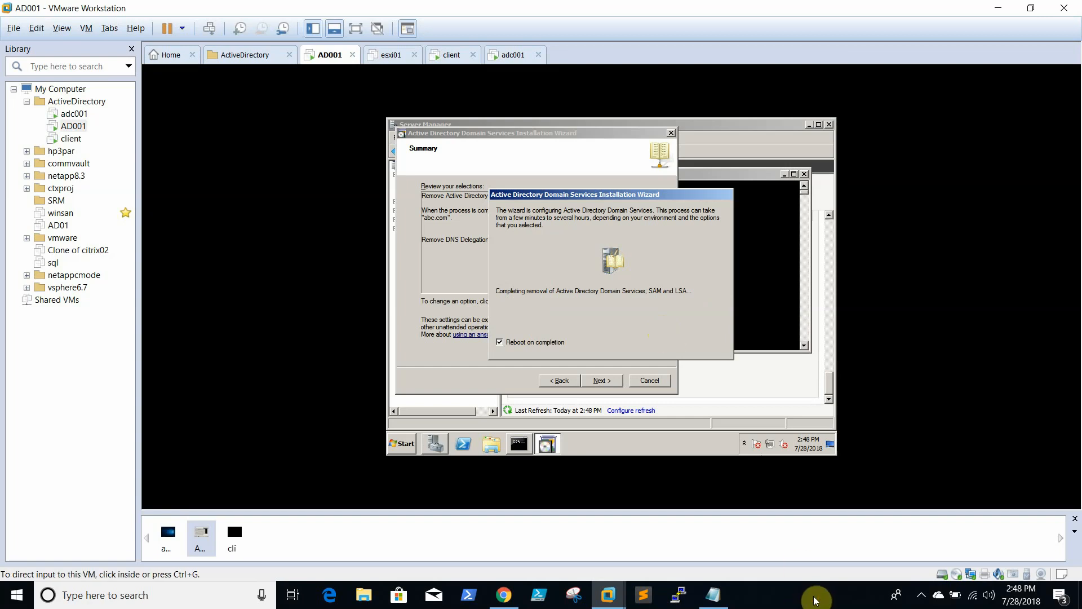
pyautogui.click(816, 599)
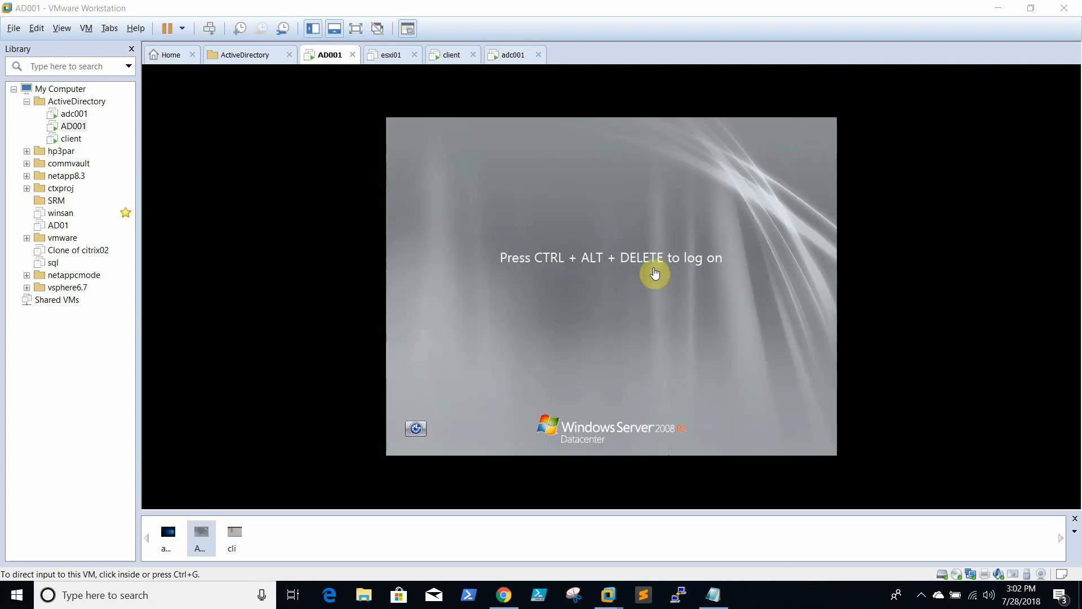
# Sign in to AD001 as the administrator using Ctrl+Alt+Insert and the account password
pyautogui.click(655, 273)
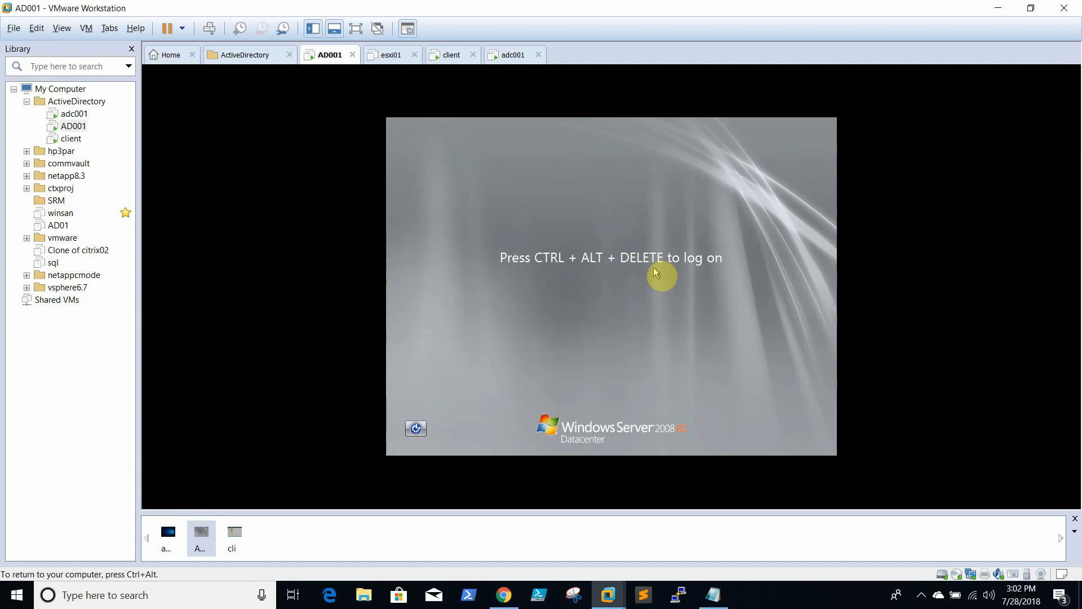
pyautogui.press('ctrl+alt+Insert')
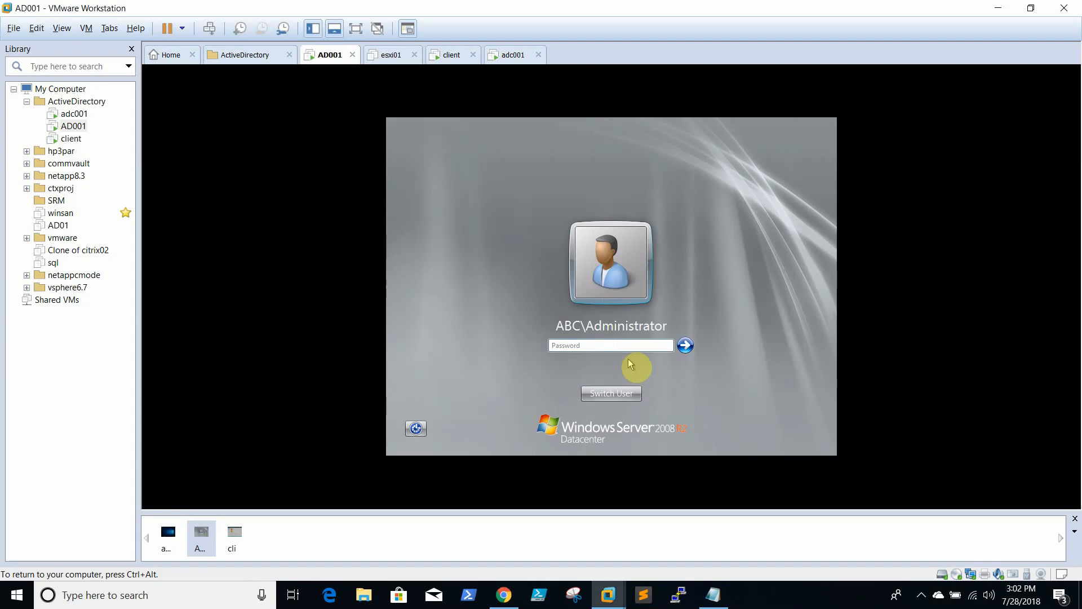
pyautogui.write('••••••••••••')
pyautogui.press('Return')
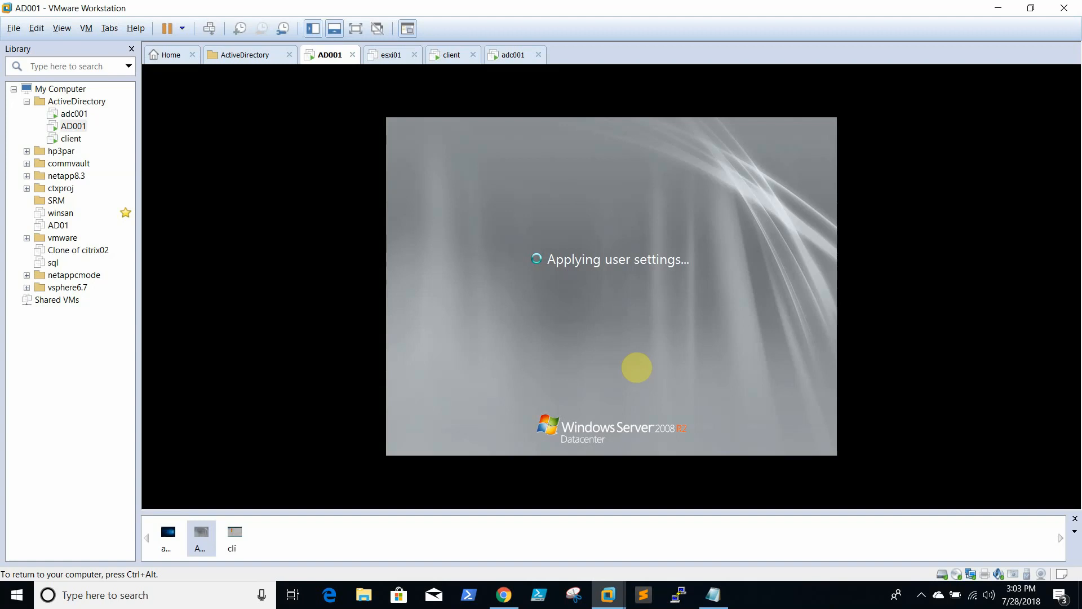
pyautogui.hotkey('ctrl', 'alt')
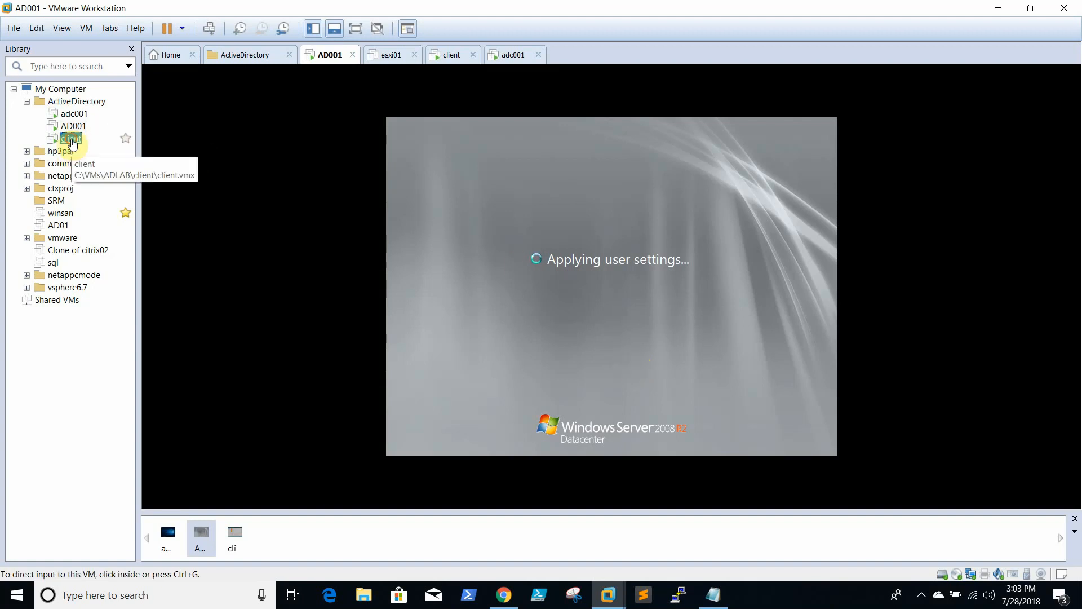
# On the client VM, close Server Manager and open a command prompt via Run with cmd
pyautogui.click(71, 138)
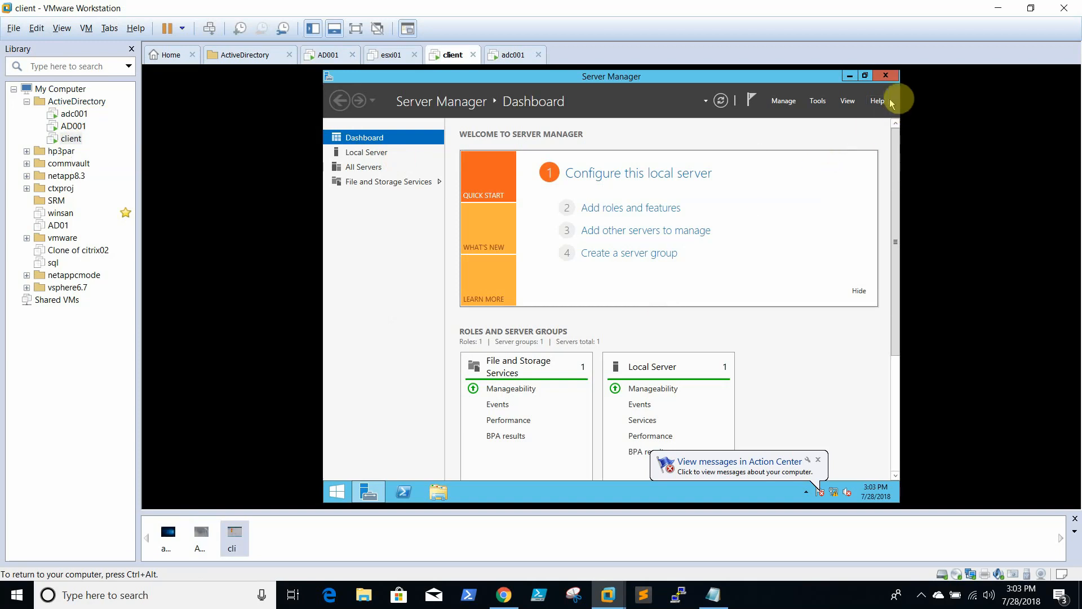
pyautogui.click(886, 76)
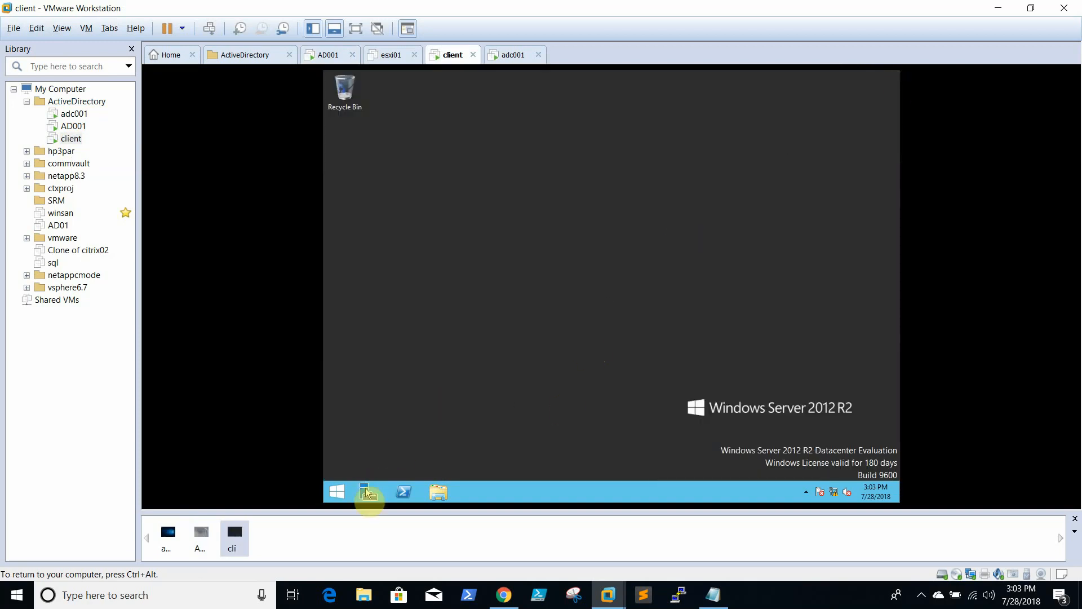
pyautogui.rightClick(337, 492)
pyautogui.click(385, 458)
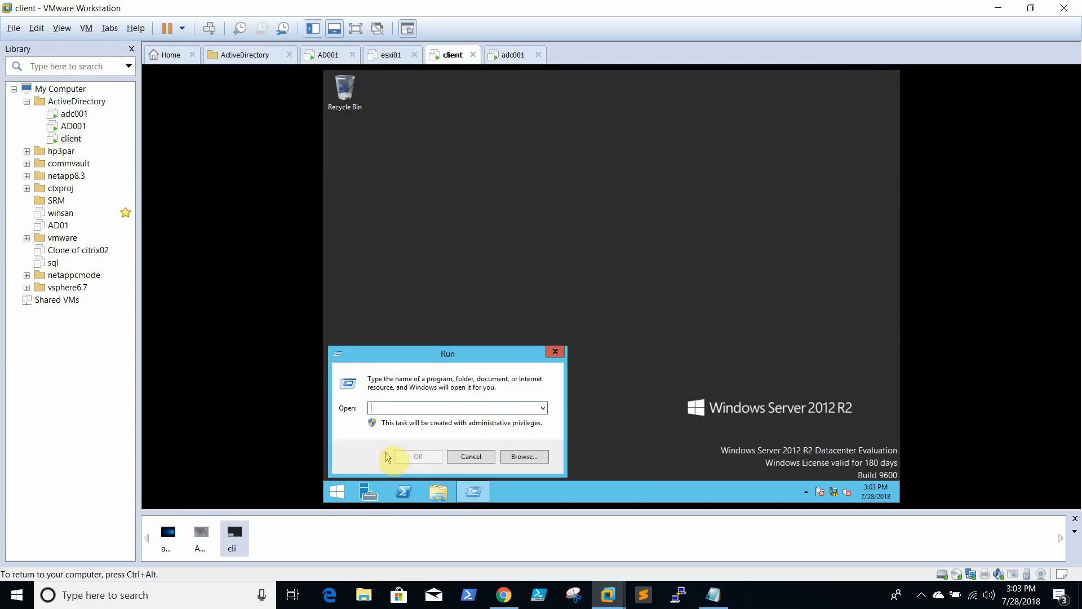
pyautogui.write('cmd')
pyautogui.press('Return')
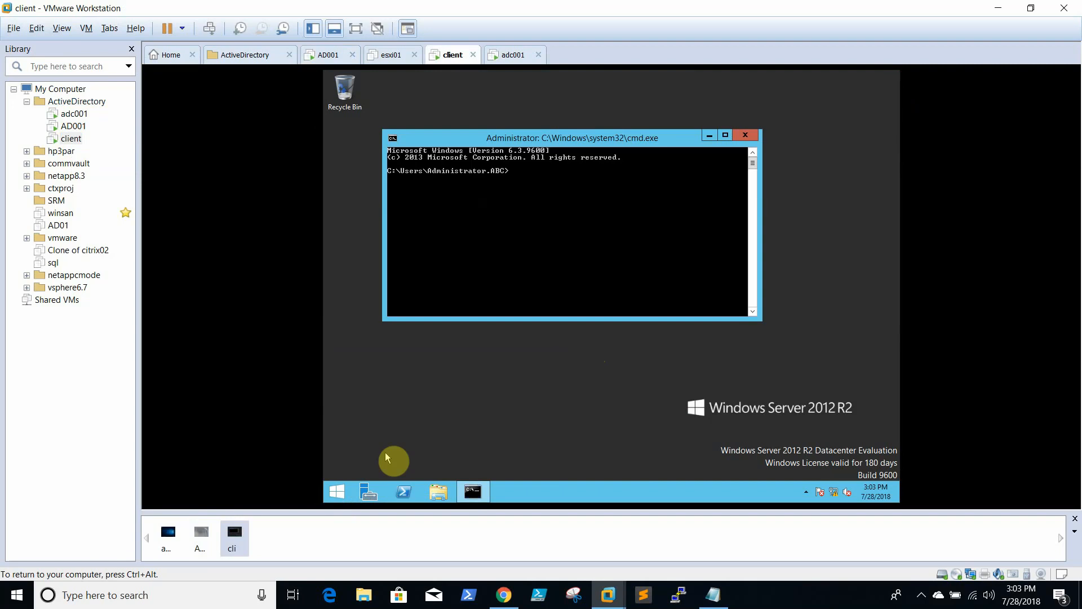
# Ping abc.com from the client, which reports it could not find the host
pyautogui.write('ping abc.')
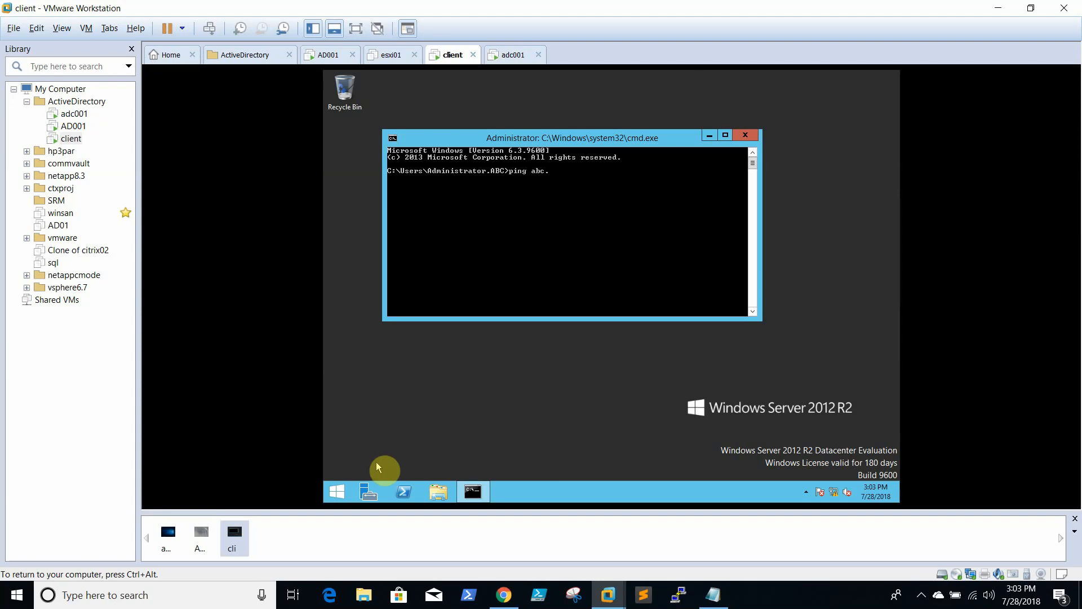
pyautogui.write('com')
pyautogui.press('Return')
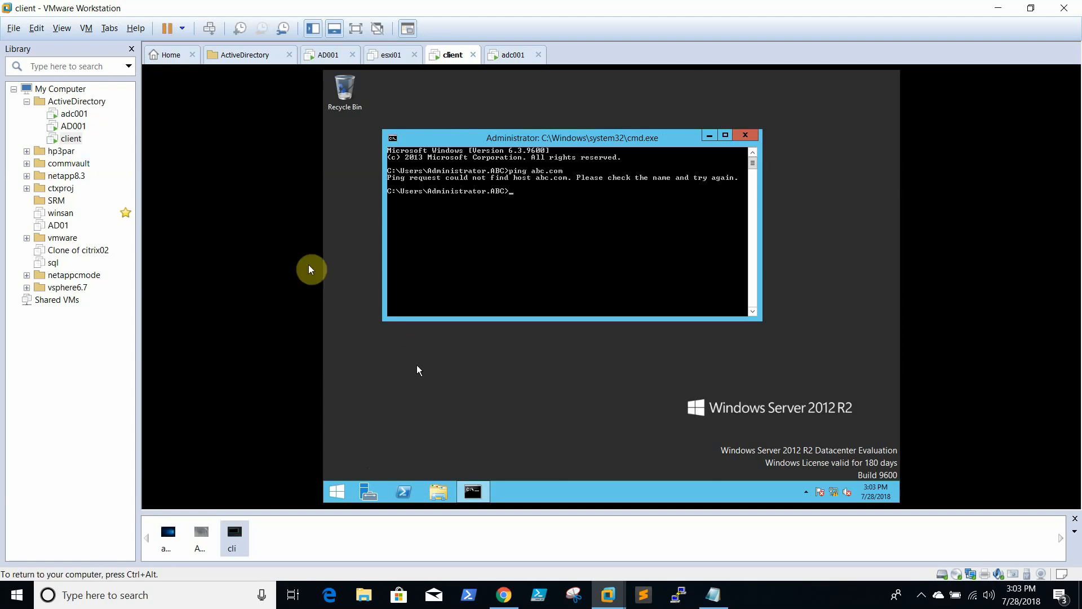
pyautogui.click(73, 114)
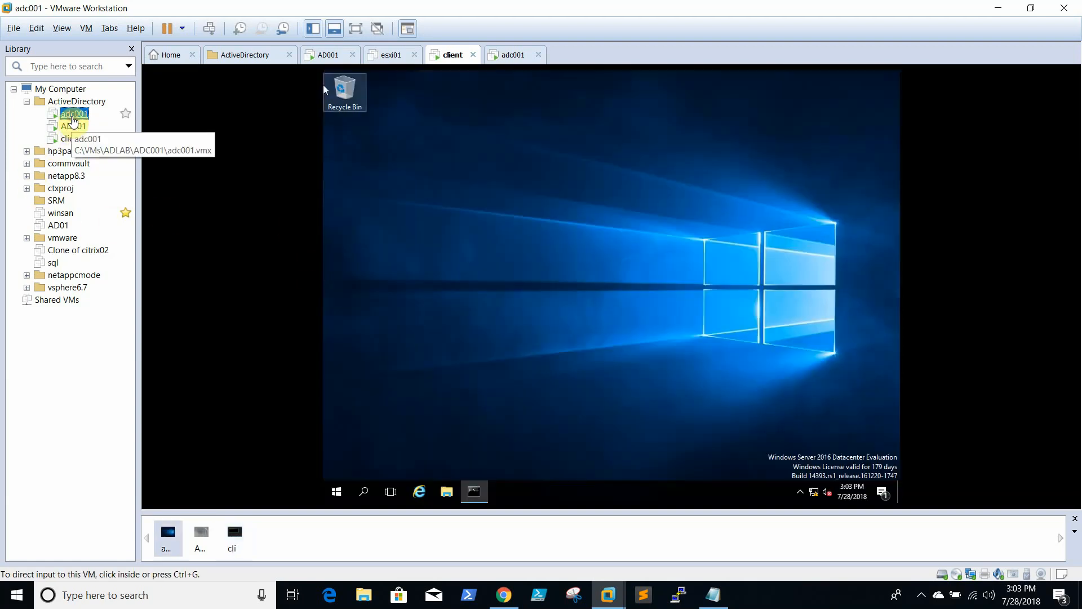
# Open adc001's Ethernet0 IPv4 properties showing preferred DNS 192.168.0.10 and alternate 192.168.0.11
pyautogui.rightClick(340, 497)
pyautogui.click(400, 444)
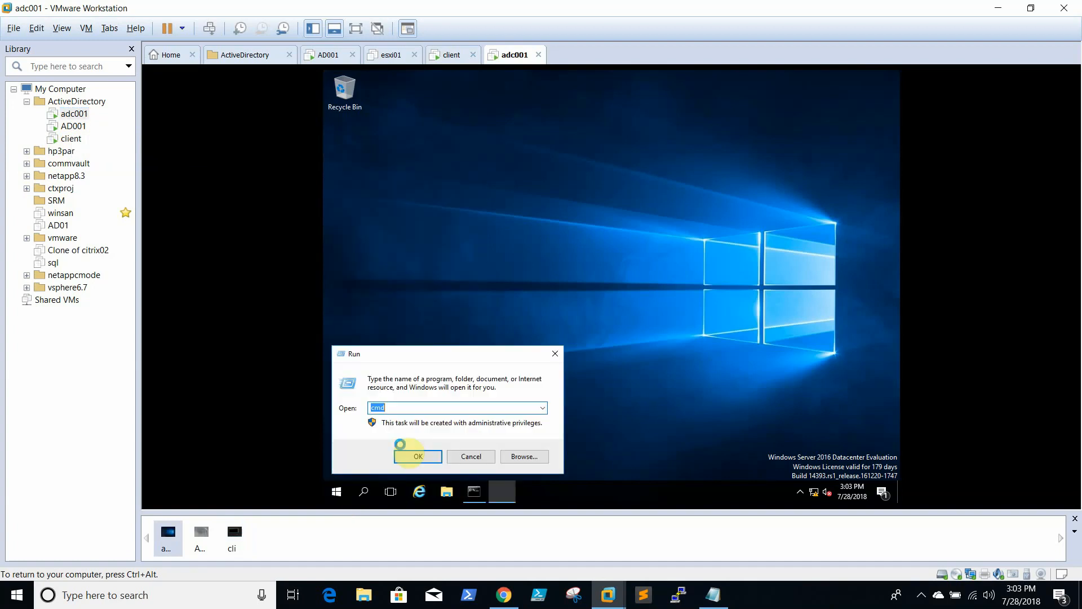
pyautogui.write('cmd.exe')
pyautogui.press('Return')
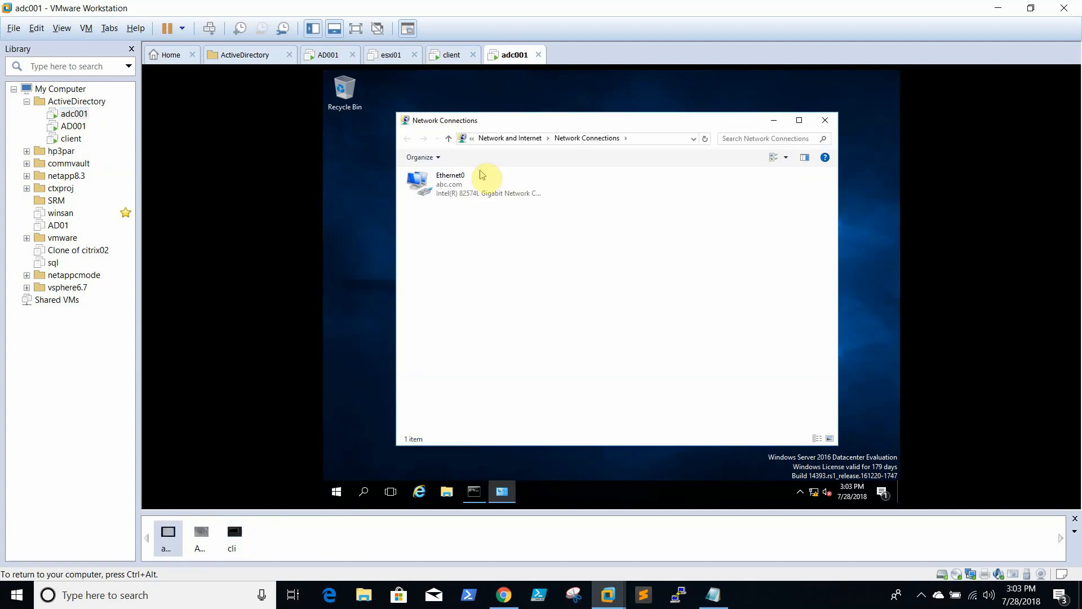
pyautogui.click(457, 177)
pyautogui.rightClick(458, 177)
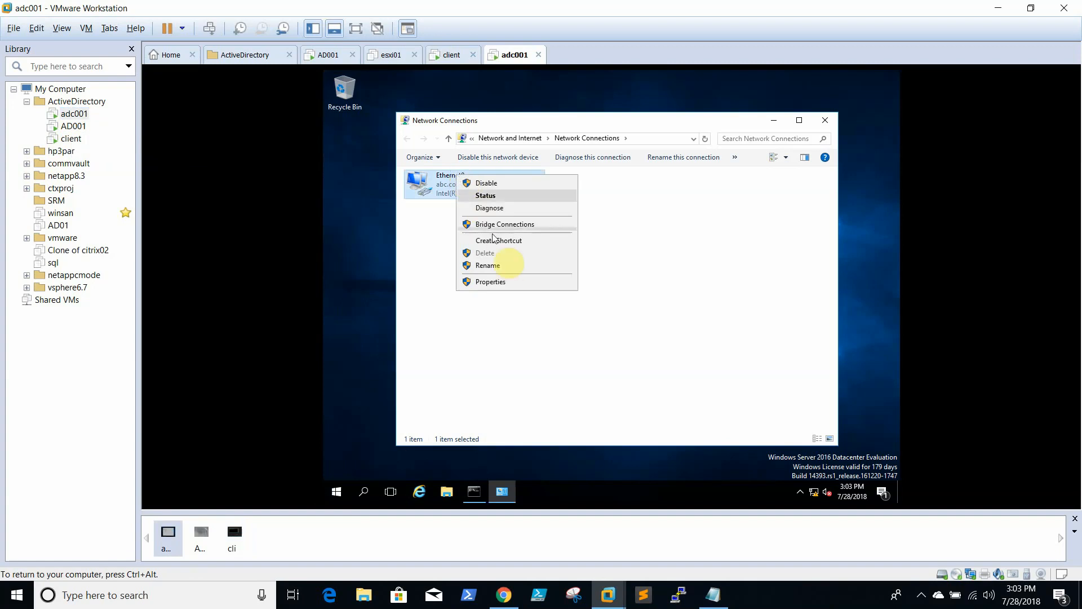
pyautogui.click(495, 283)
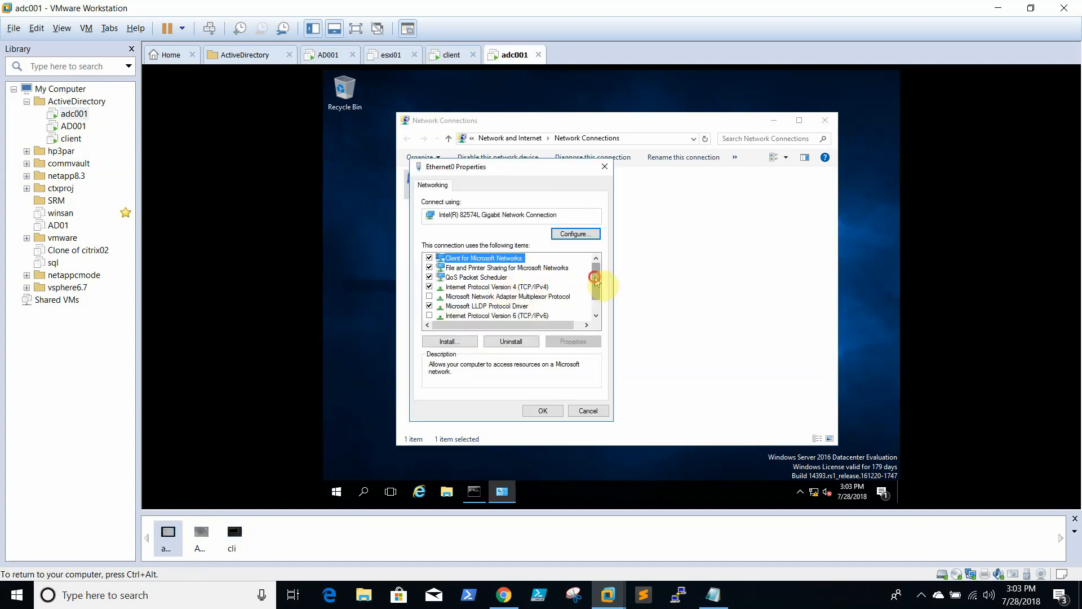
pyautogui.scroll(-1, 597, 288)
pyautogui.click(510, 268)
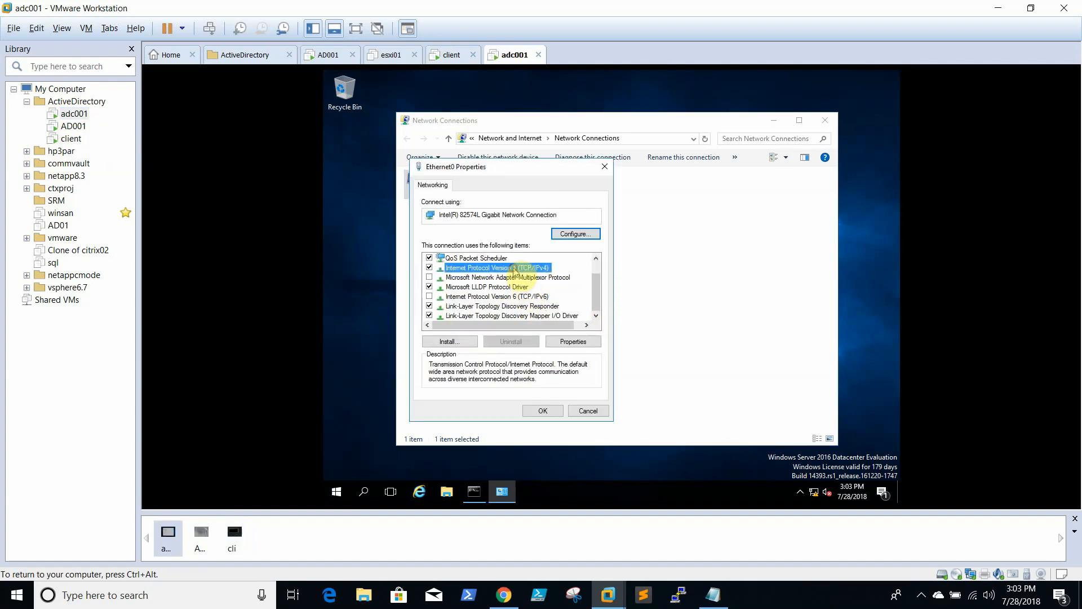
pyautogui.click(574, 341)
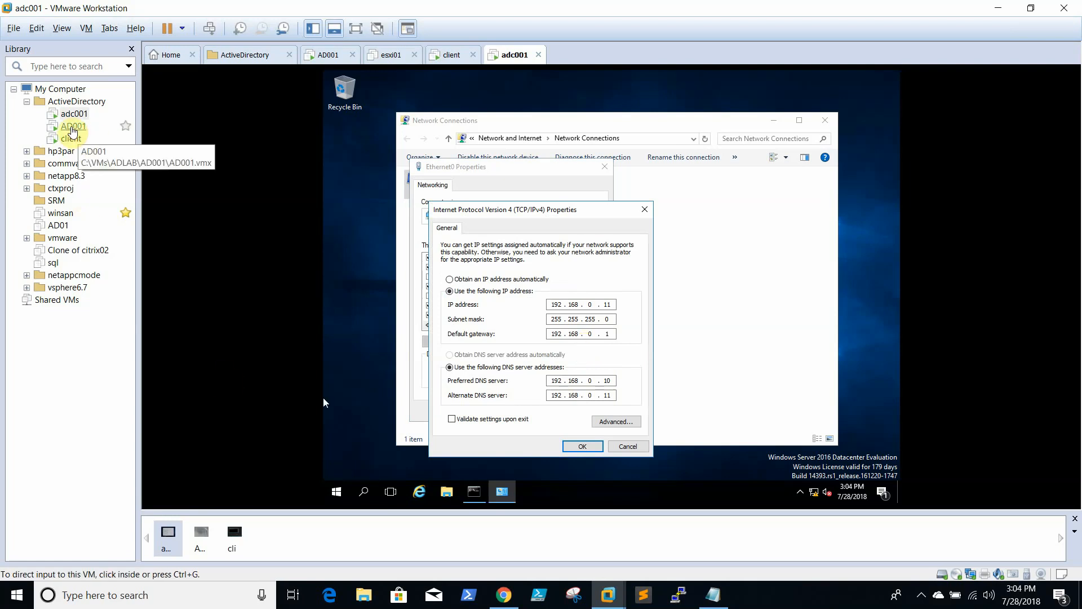
pyautogui.click(73, 126)
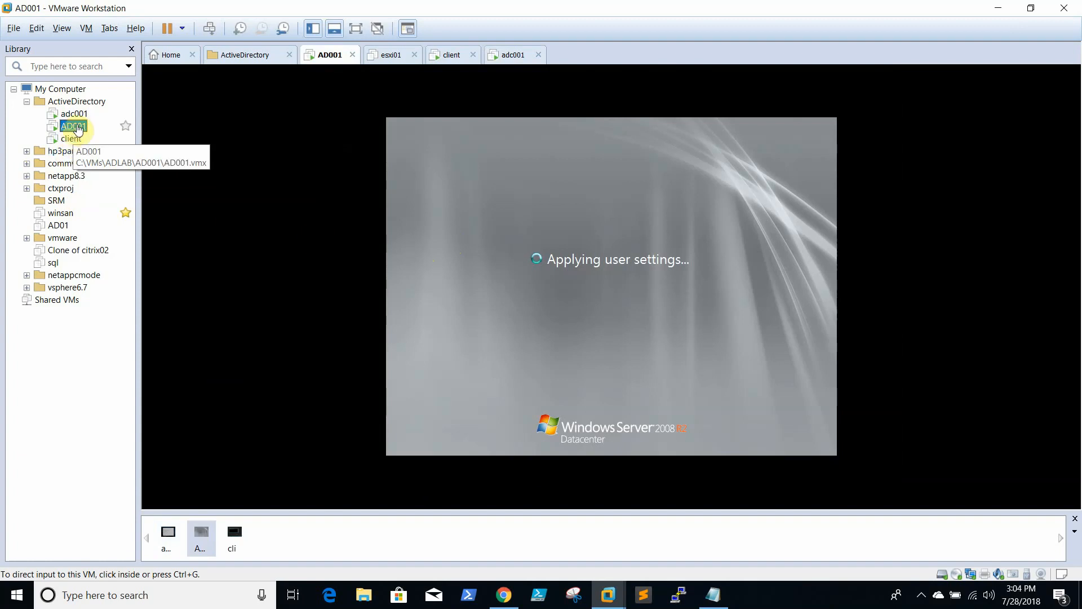
# Shut down the AD001 guest via Power > Shut Down Guest, then return to adc001
pyautogui.rightClick(69, 132)
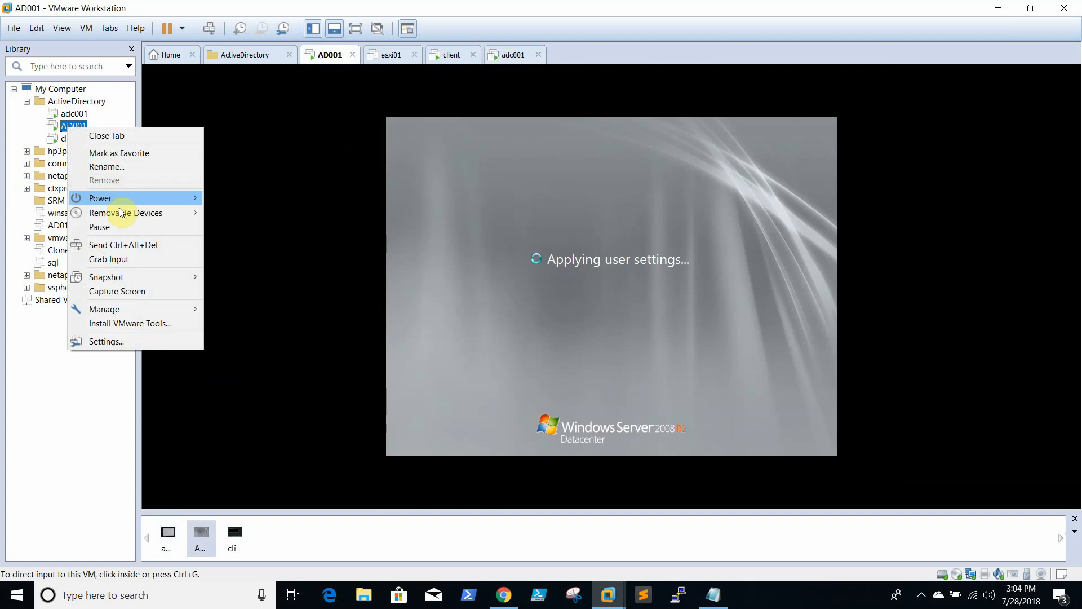
pyautogui.moveTo(120, 200)
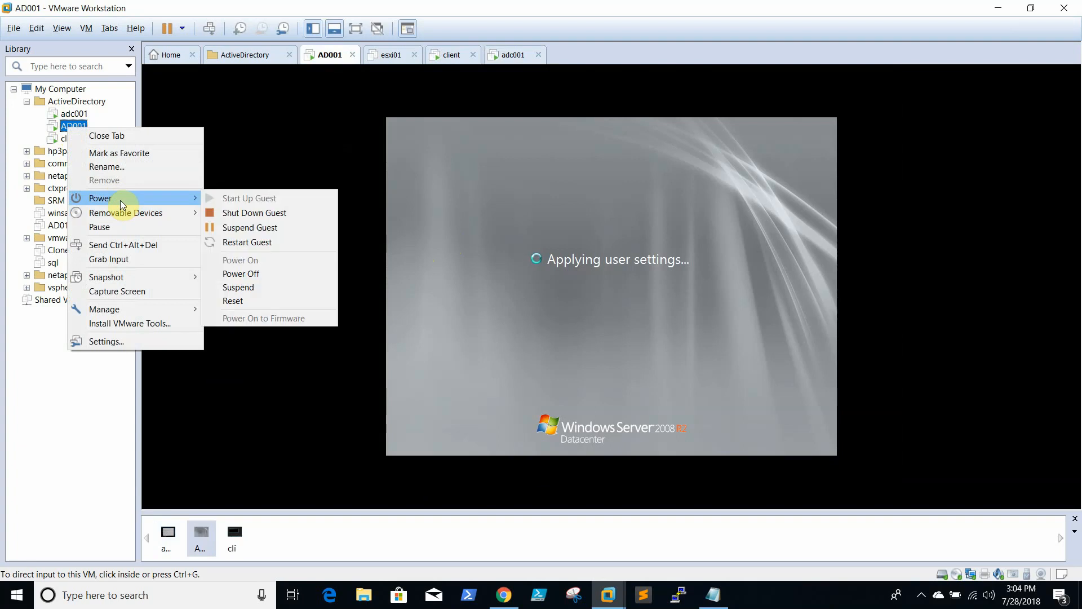
pyautogui.click(251, 213)
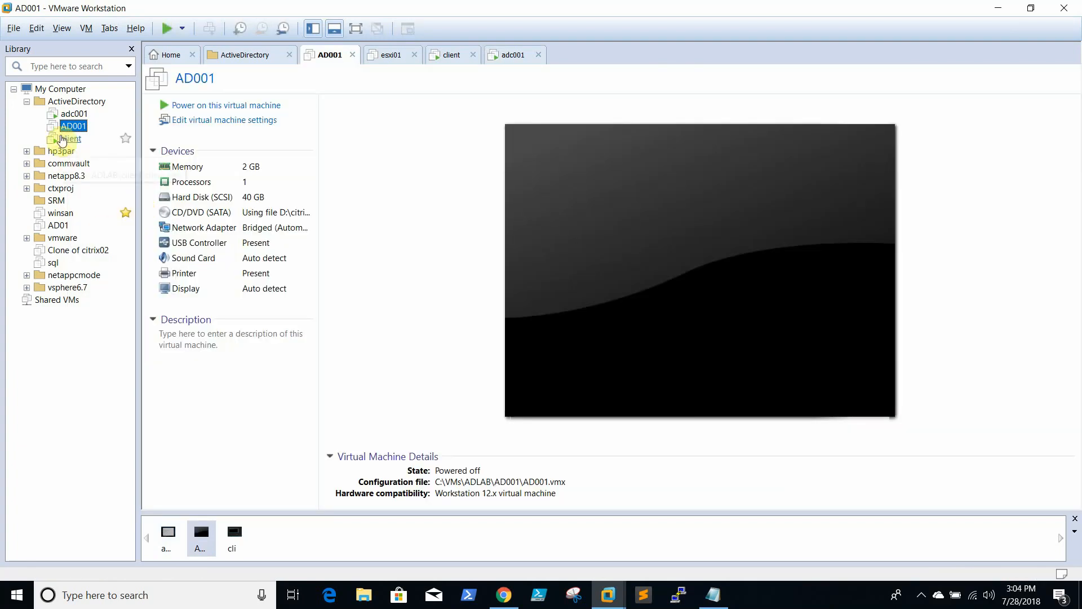
pyautogui.click(70, 115)
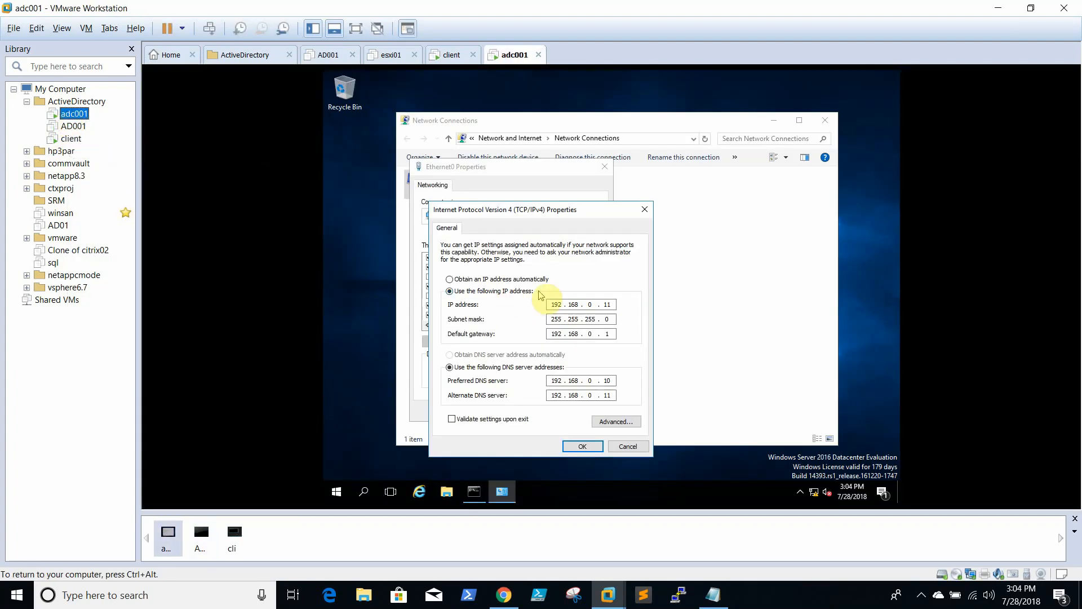
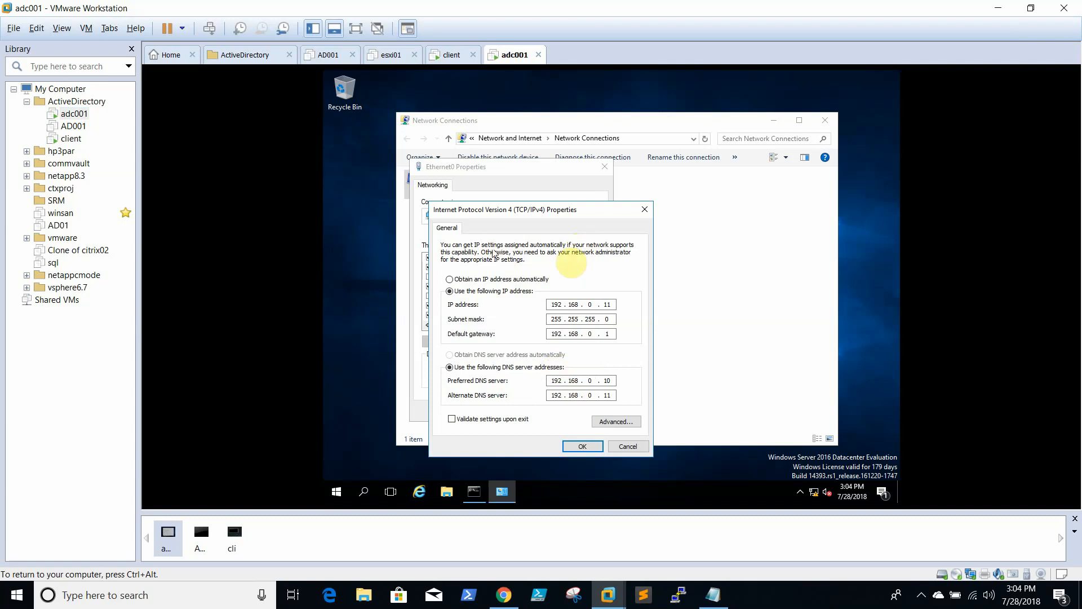
# Change adc001's IP address to 192.168.0.10 and clear the alternate DNS server
pyautogui.click(612, 384)
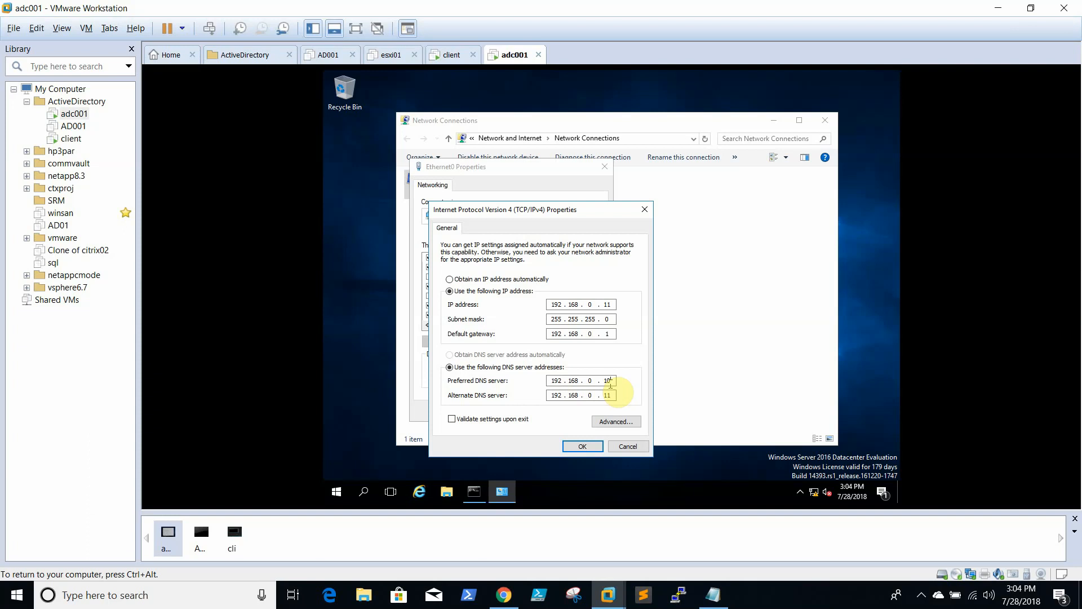
pyautogui.click(608, 381)
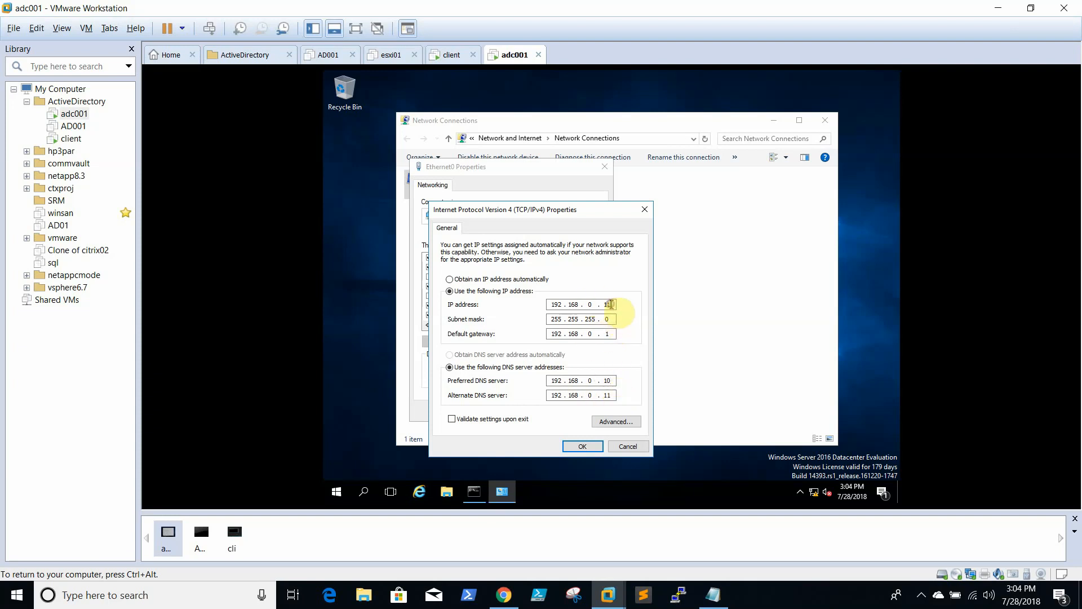
pyautogui.click(611, 304)
pyautogui.press('BackSpace')
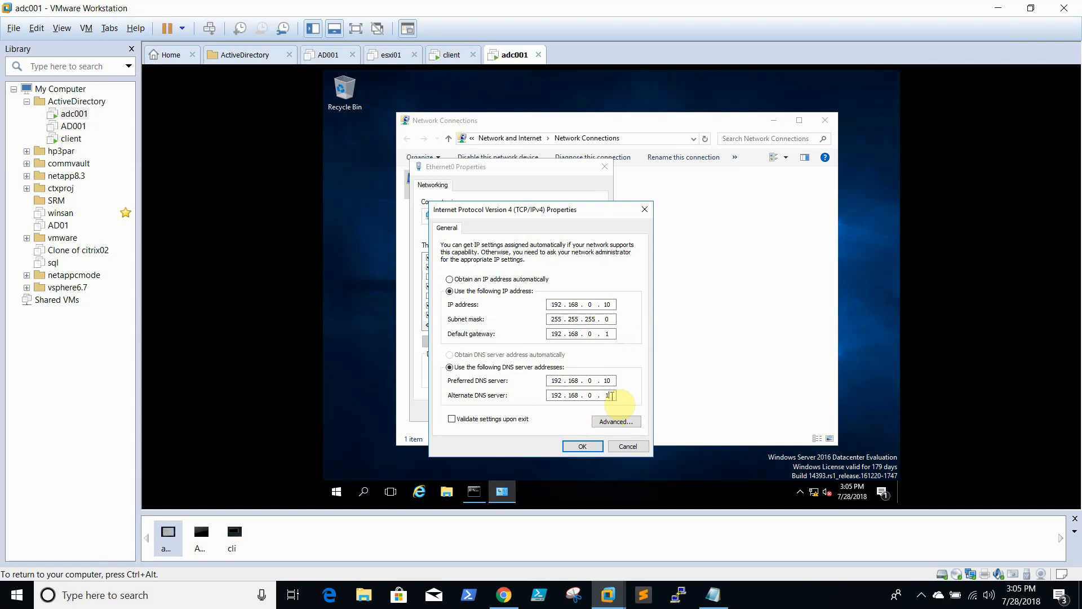
pyautogui.press('BackSpace')
pyautogui.press('BackSpace')
pyautogui.press('BackSpace')
pyautogui.press('BackSpace')
pyautogui.press('BackSpace')
pyautogui.press('BackSpace')
pyautogui.press('BackSpace')
pyautogui.press('BackSpace')
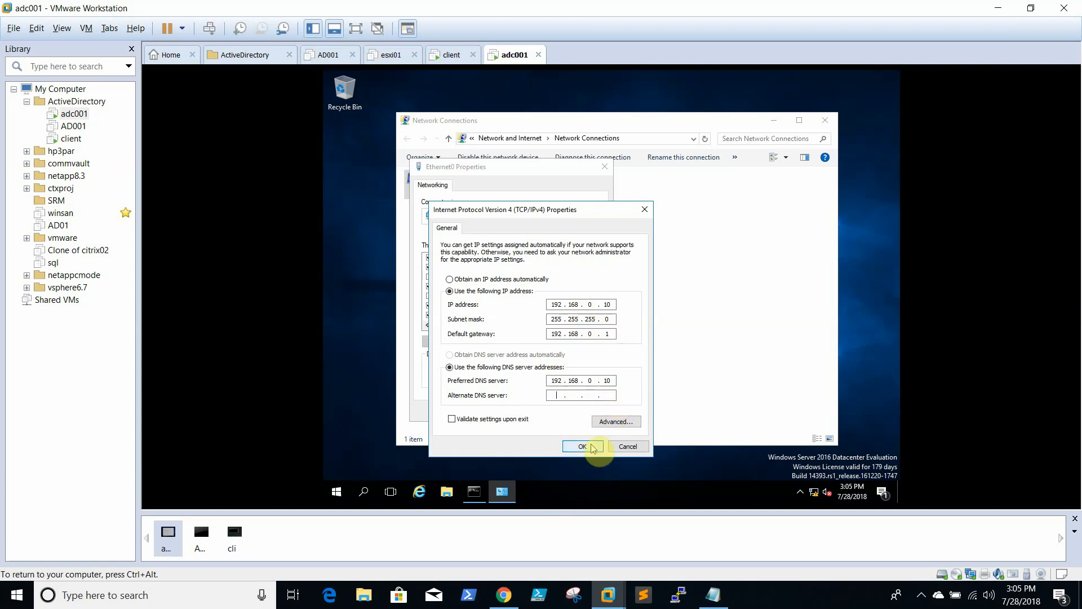
# Save the IPv4 settings and close the adapter properties and Network Connections windows
pyautogui.click(582, 445)
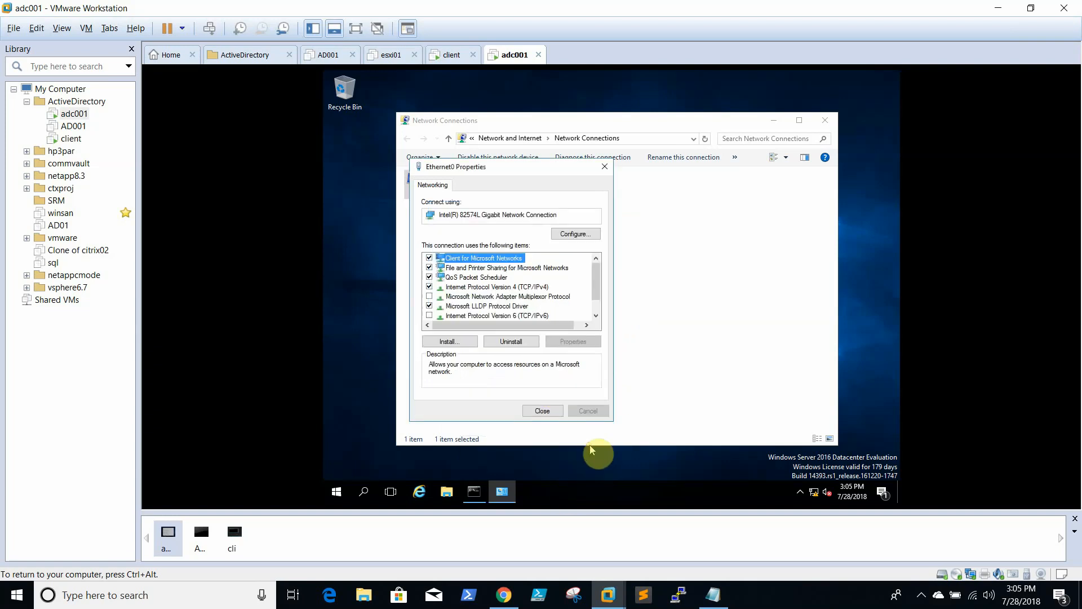
pyautogui.click(548, 411)
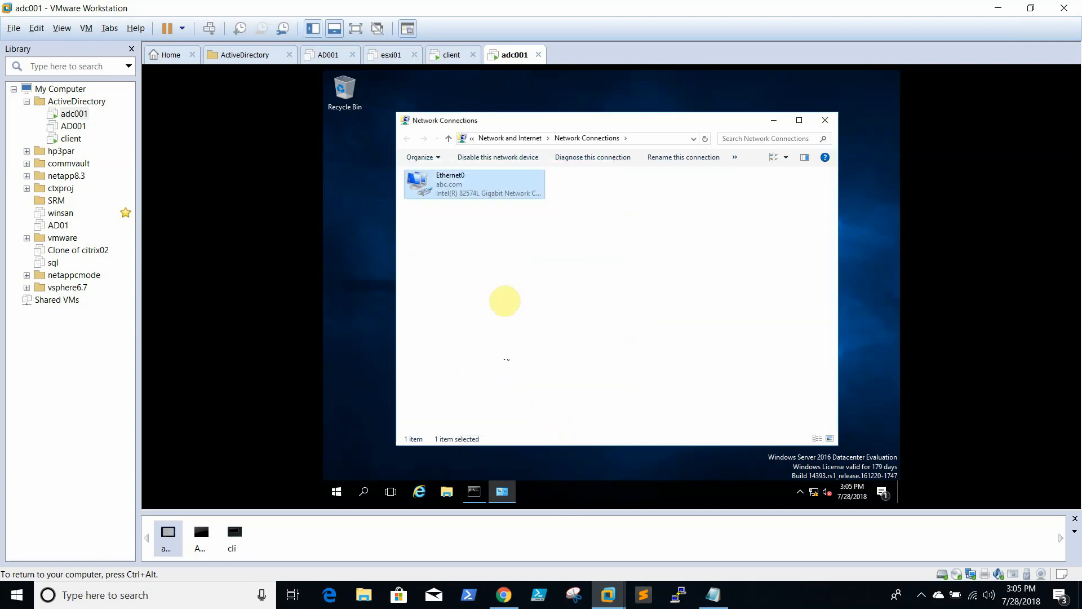
pyautogui.click(826, 123)
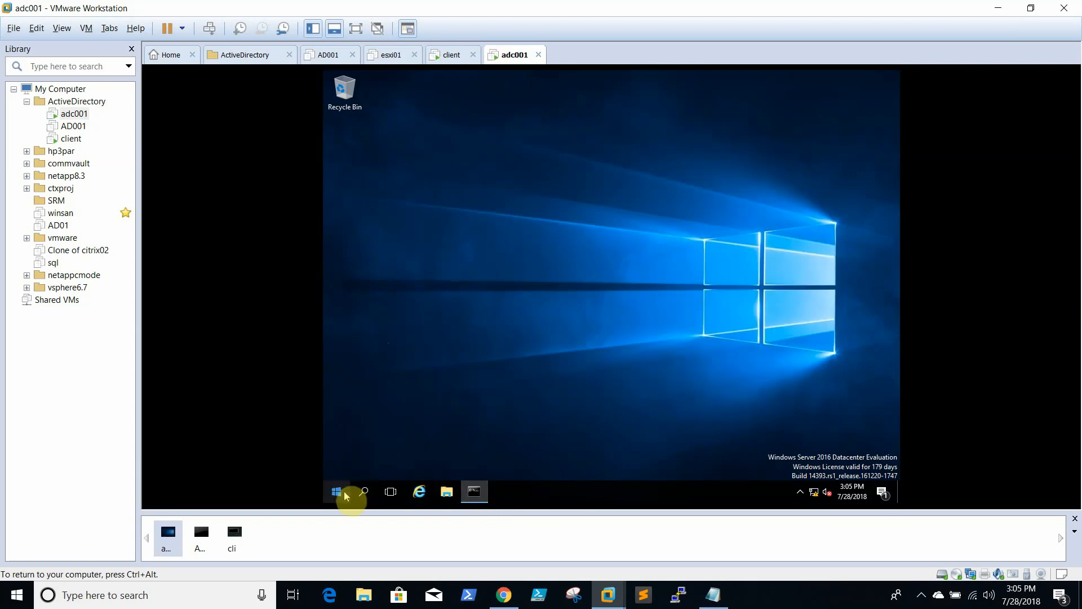
# Rerun ping abc.com on adc001, which resolves to 192.168.0.11
pyautogui.moveTo(477, 503)
pyautogui.click(480, 480)
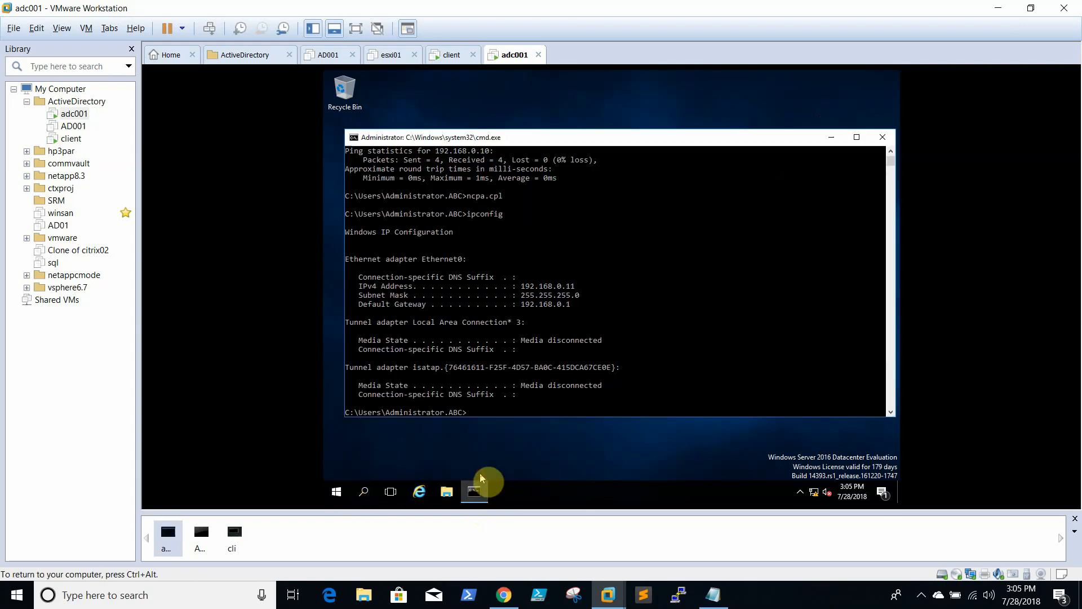
pyautogui.press('Up')
pyautogui.press('Up')
pyautogui.press('Return')
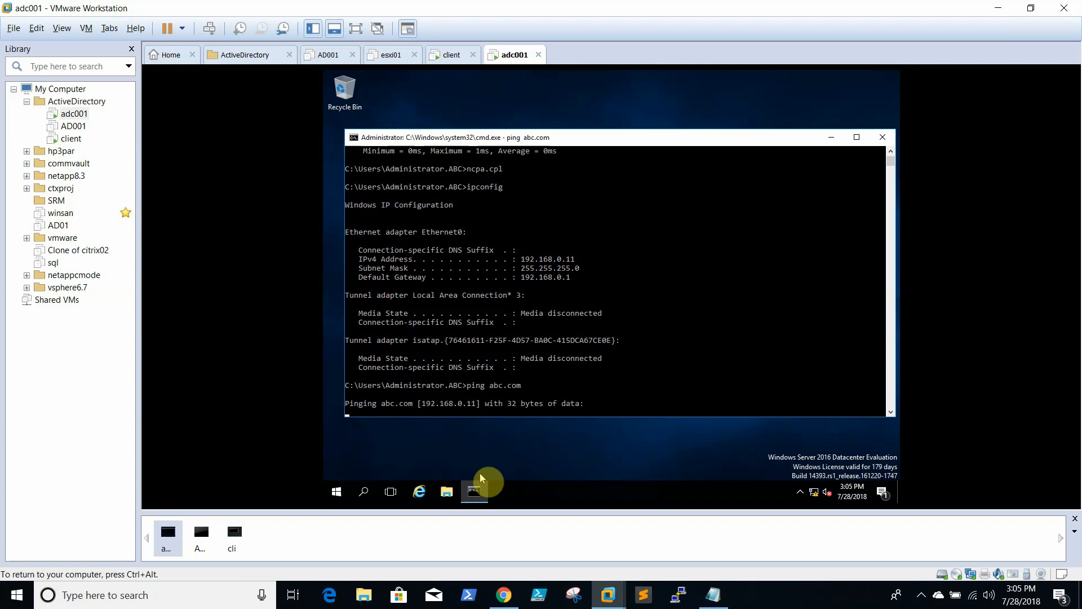
pyautogui.click(554, 313)
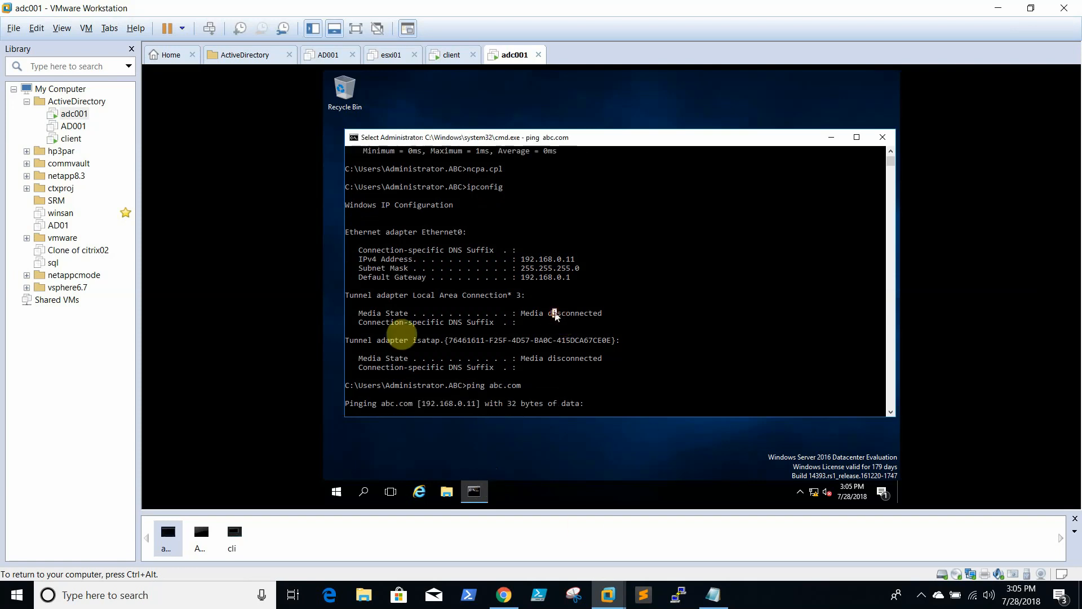
# Restart adc001 from the Start power-user menu, confirming with the default reason
pyautogui.rightClick(333, 492)
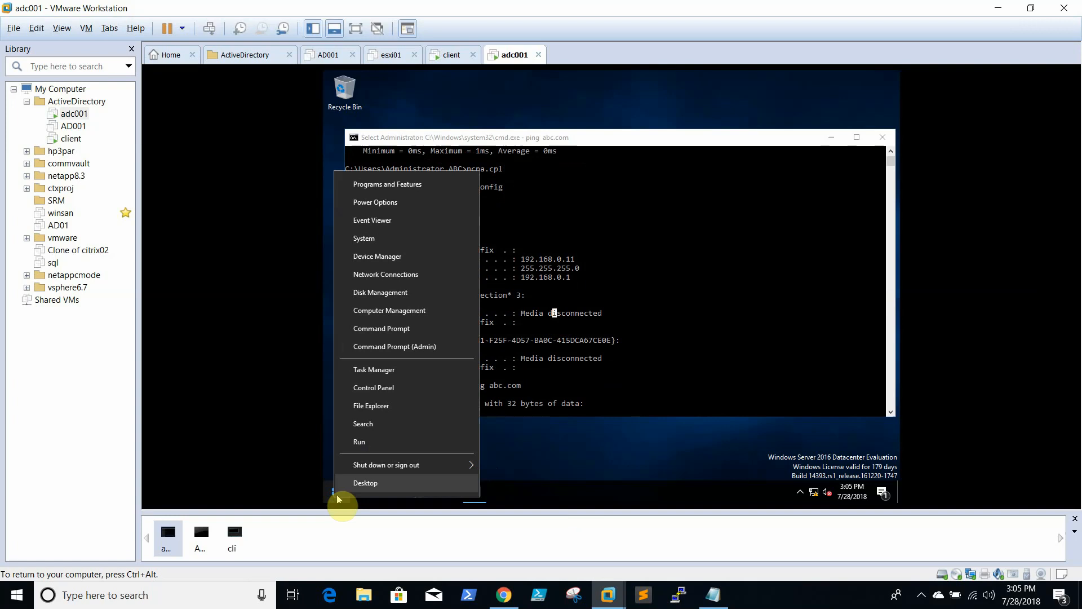
pyautogui.moveTo(415, 465)
pyautogui.click(531, 449)
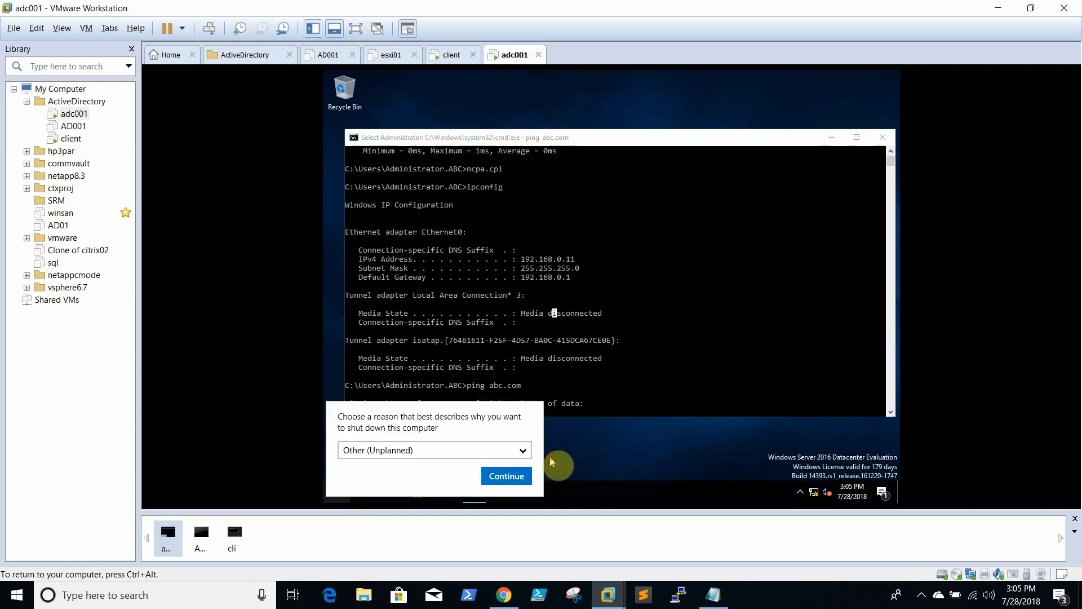
pyautogui.click(506, 477)
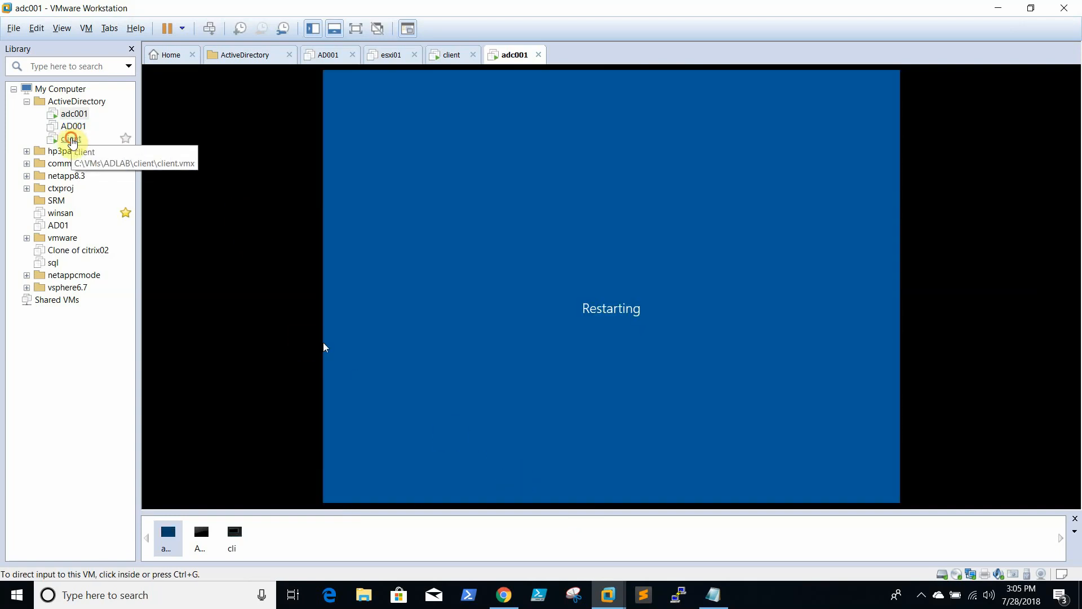
# Close the client VM's command window and return to adc001
pyautogui.click(71, 138)
pyautogui.click(460, 208)
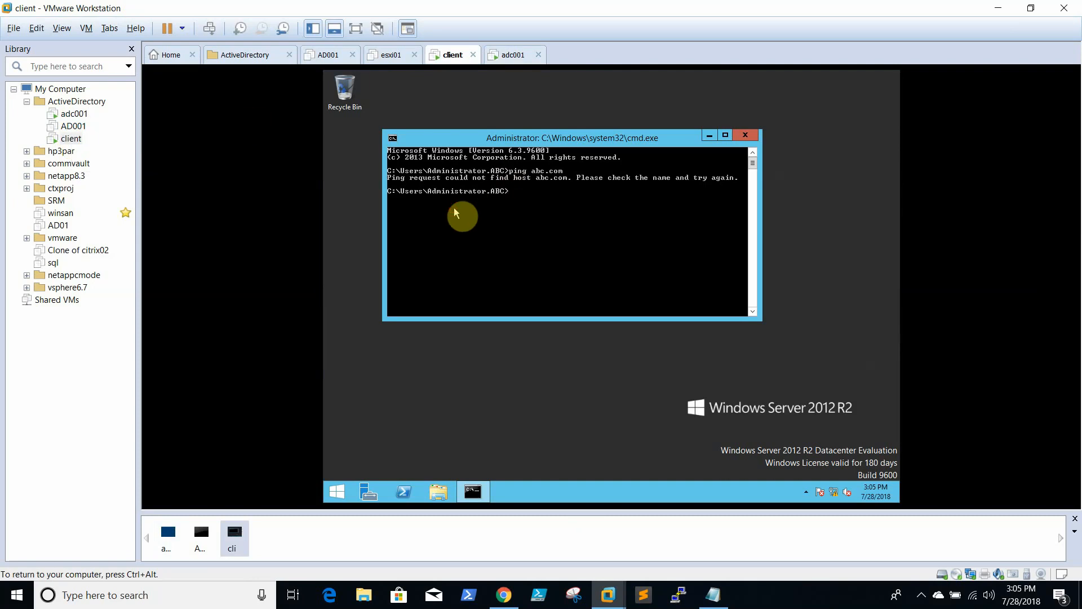
pyautogui.click(745, 136)
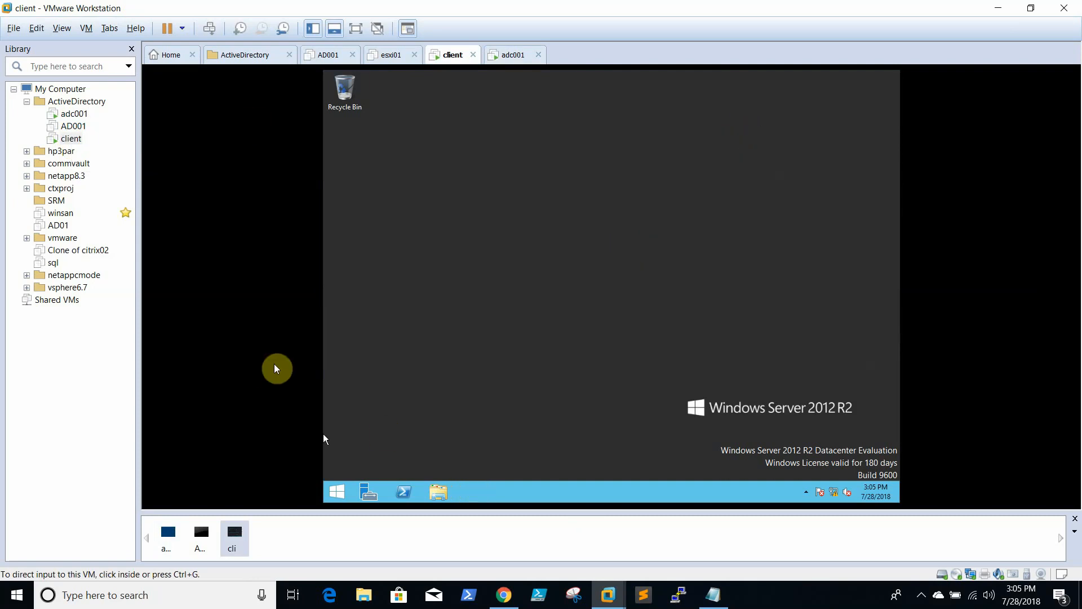
pyautogui.click(74, 114)
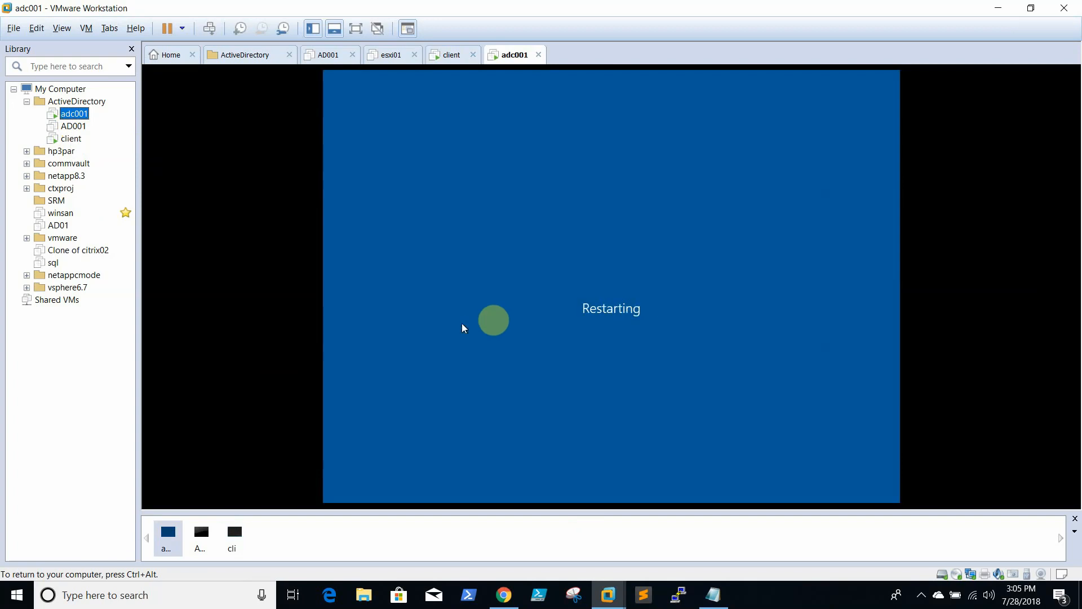
pyautogui.hotkey('ctrl', 'alt')
pyautogui.click(837, 606)
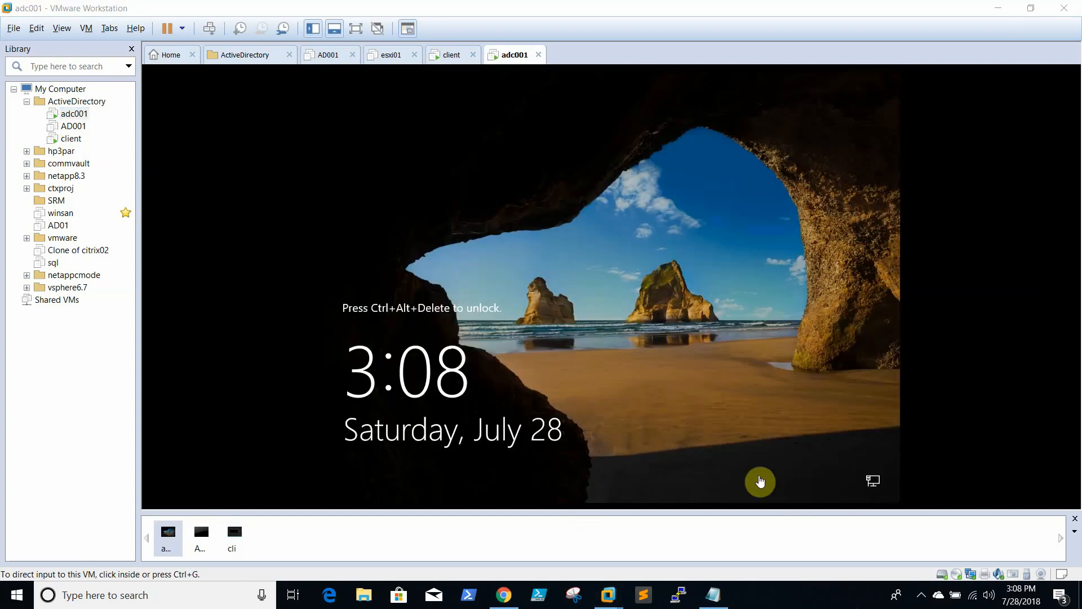
# Sign in to adc001 with Ctrl+Alt+Insert and the administrator password
pyautogui.click(738, 365)
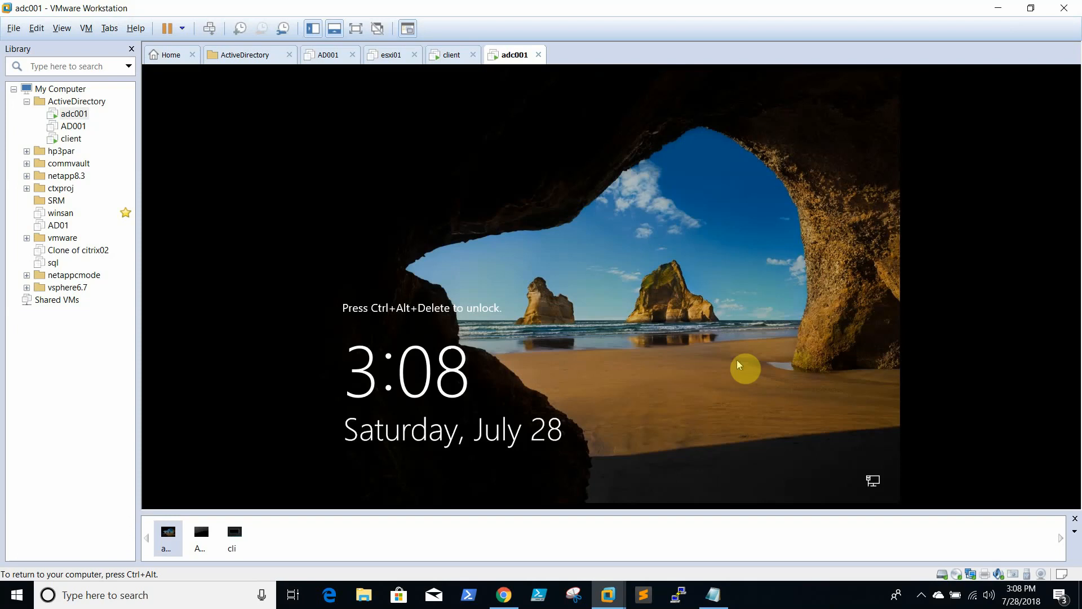
pyautogui.hotkey('ctrl', 'alt')
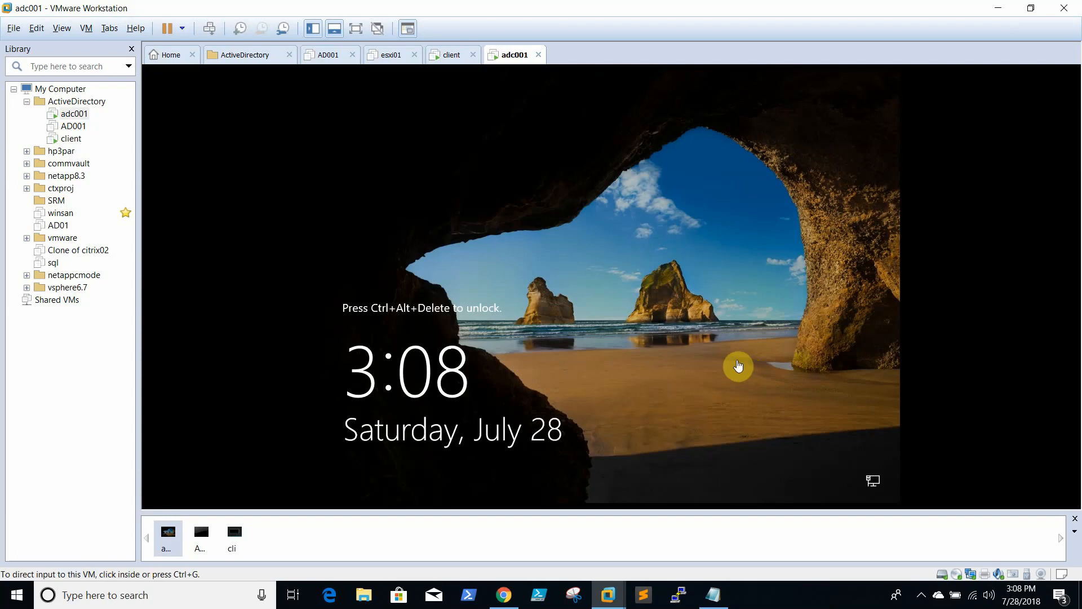
pyautogui.click(663, 261)
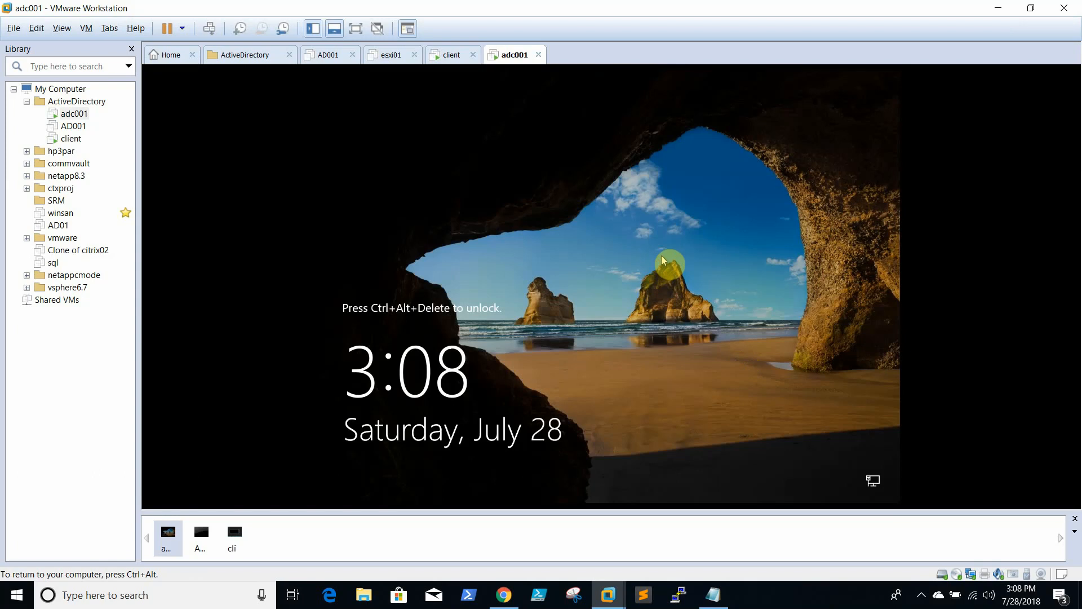
pyautogui.press('ctrl+alt+Insert')
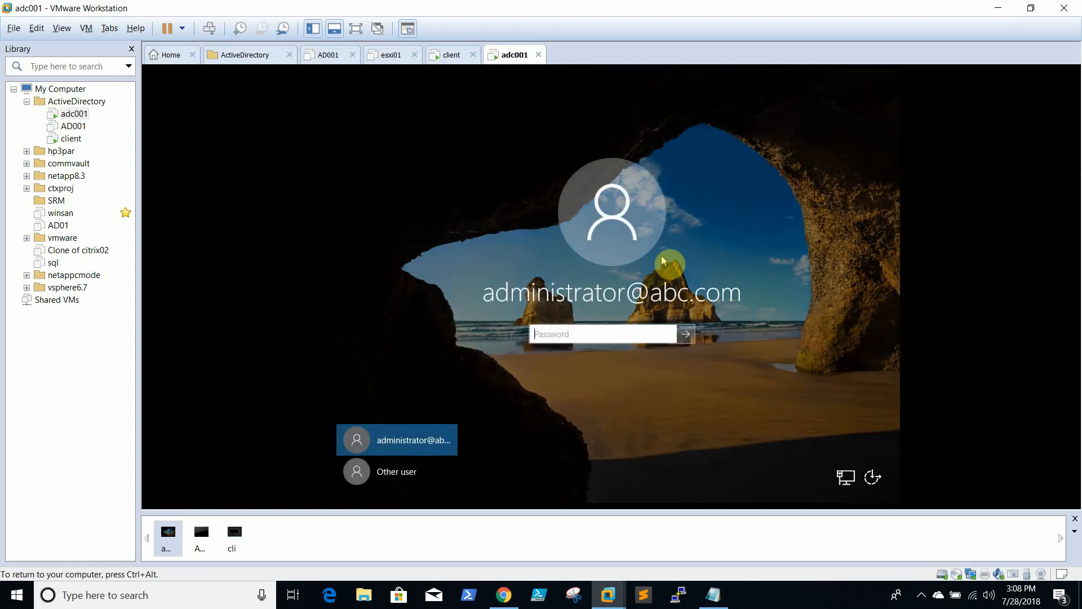
pyautogui.write('P@ssw')
pyautogui.press('BackSpace')
pyautogui.press('BackSpace')
pyautogui.press('BackSpace')
pyautogui.press('BackSpace')
pyautogui.write('P@ssw0rd')
pyautogui.press('Return')
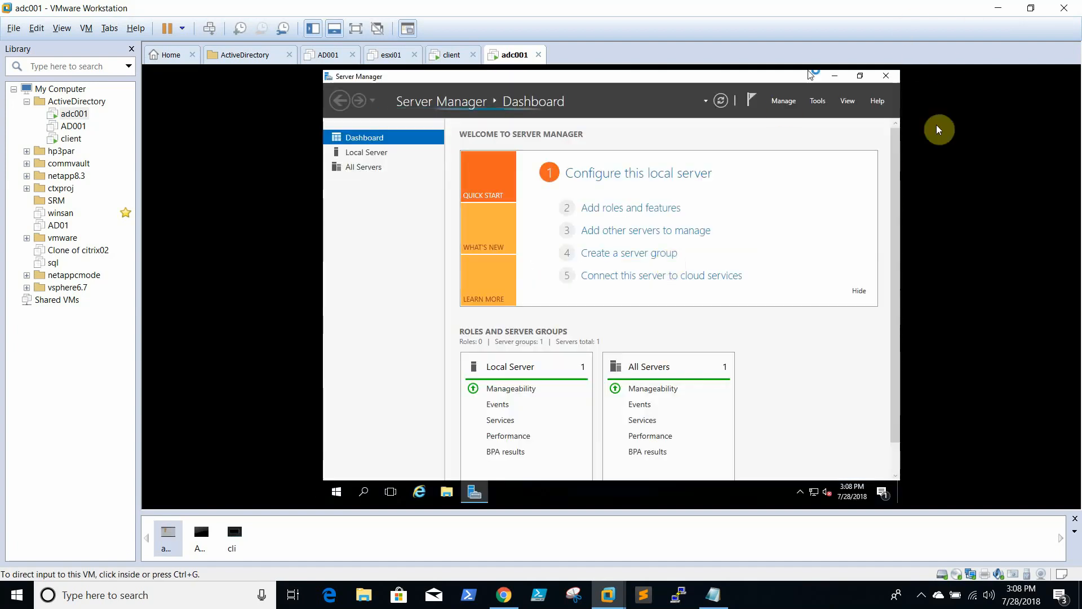
# Close Server Manager and launch DNS Manager with dnsmgmt.msc from Run
pyautogui.click(887, 76)
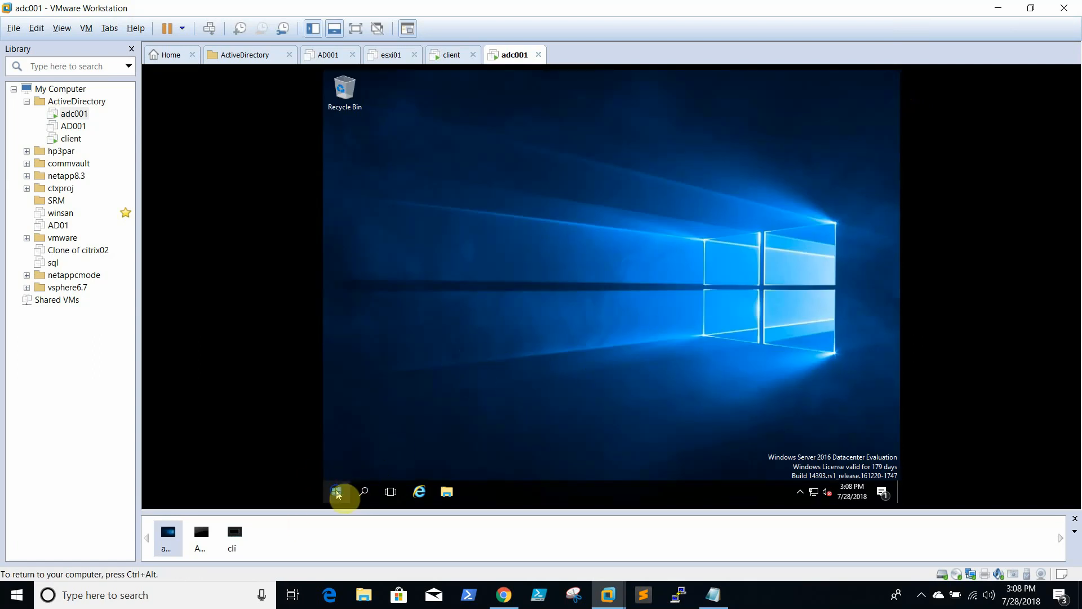
pyautogui.rightClick(344, 494)
pyautogui.click(404, 439)
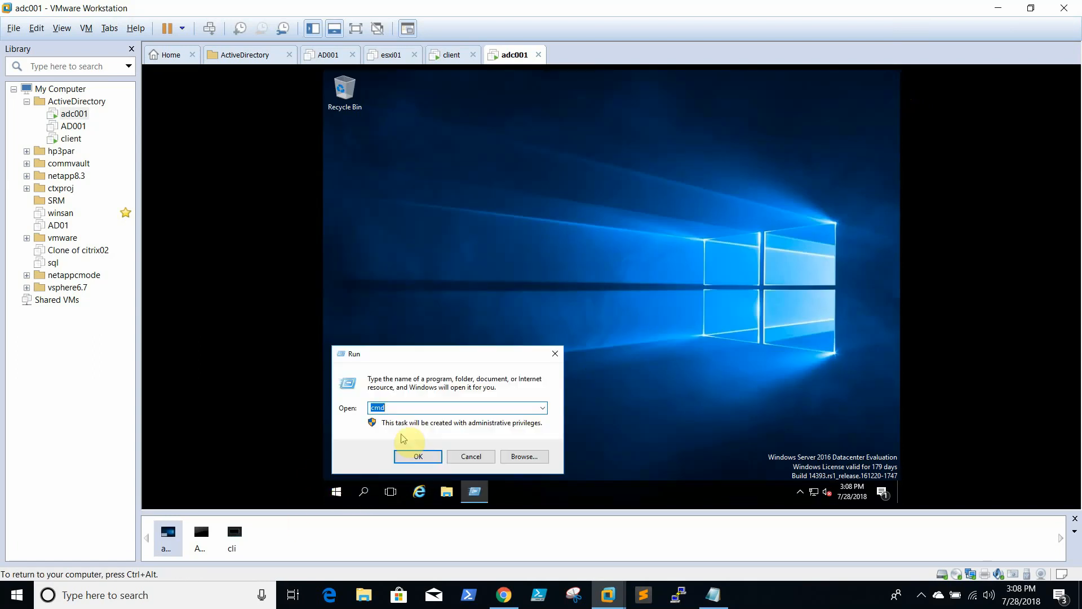
pyautogui.write('dnsmgmt.msc')
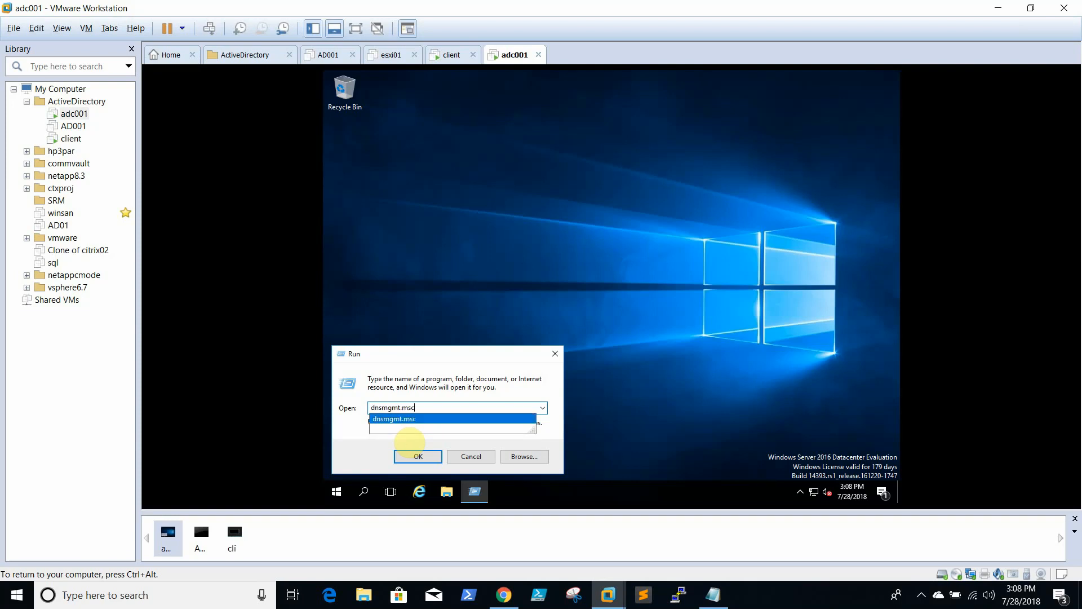
pyautogui.press('Return')
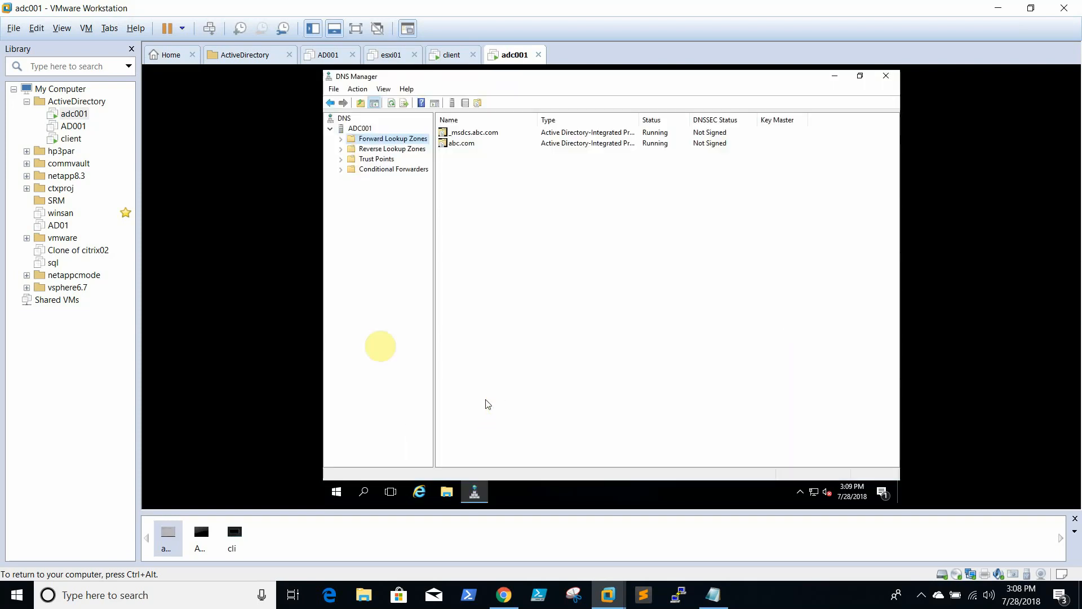
# Check that the abc.com zone's adc001 host record points to 192.168.0.10
pyautogui.click(340, 138)
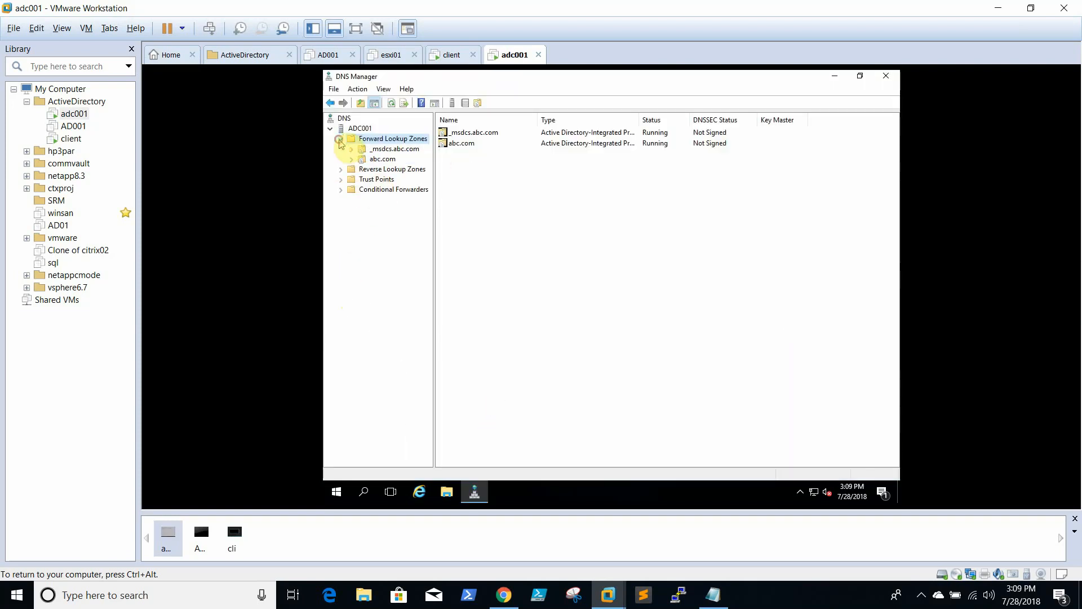
pyautogui.click(386, 160)
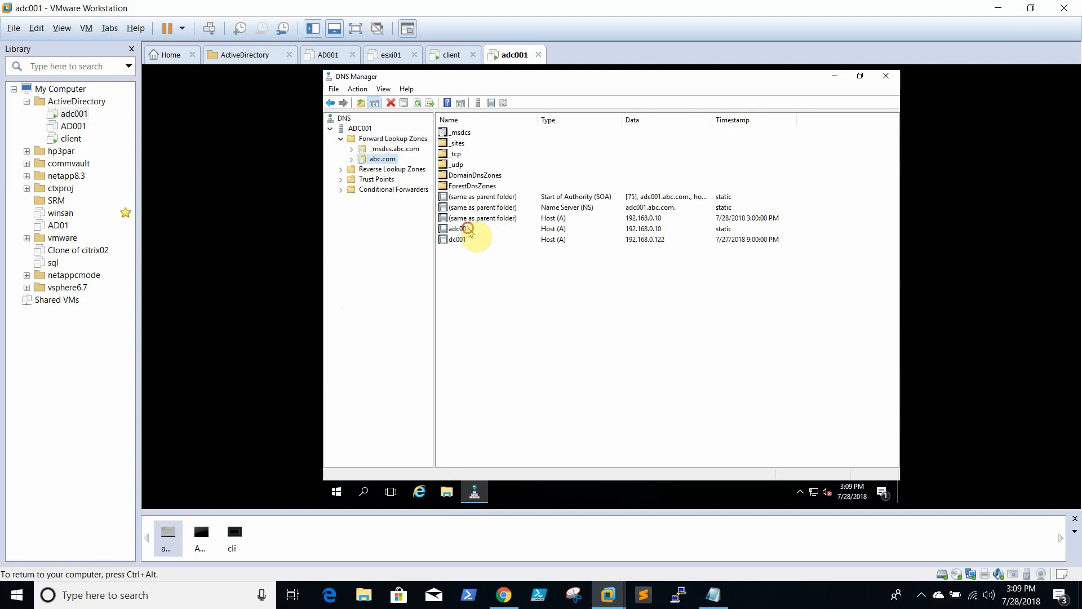
pyautogui.click(463, 229)
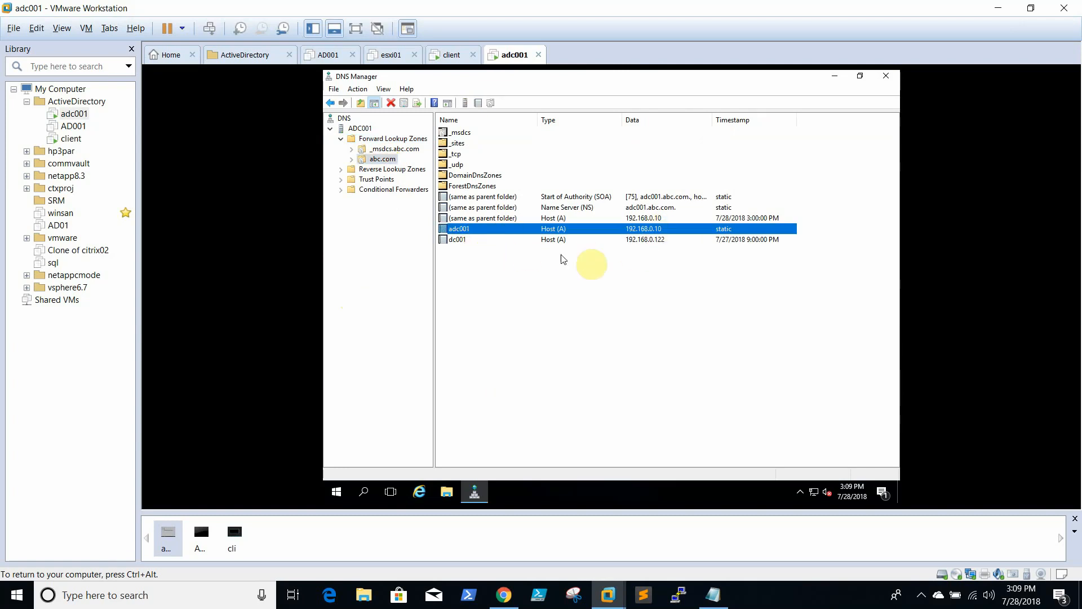
pyautogui.click(478, 219)
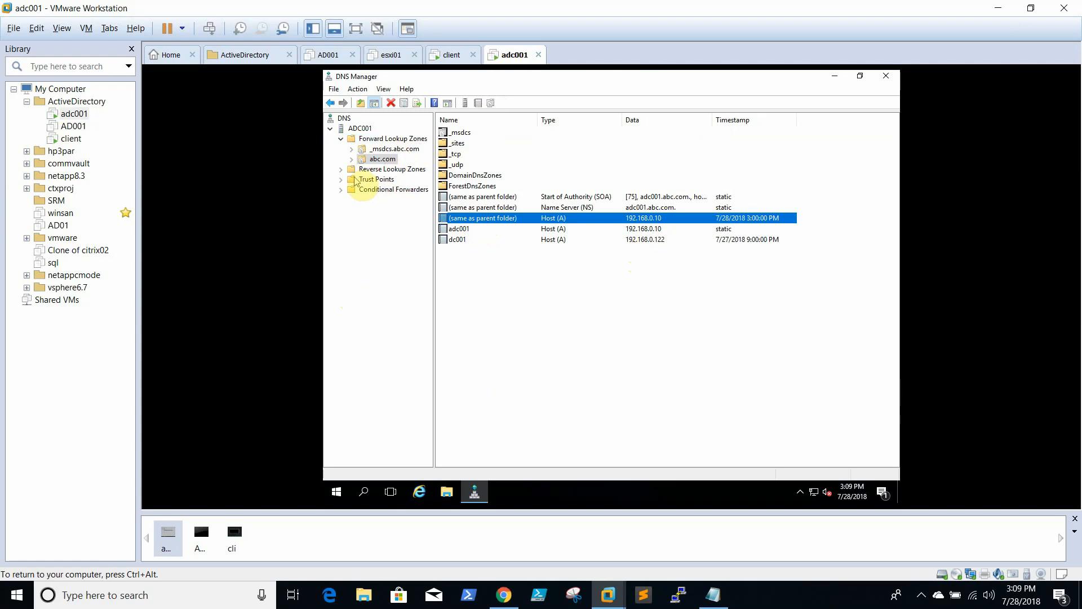
# Check the 192.168.0.10 pointer record in 0.168.192.in-addr.arpa, then close DNS Manager
pyautogui.click(369, 170)
pyautogui.doubleClick(489, 133)
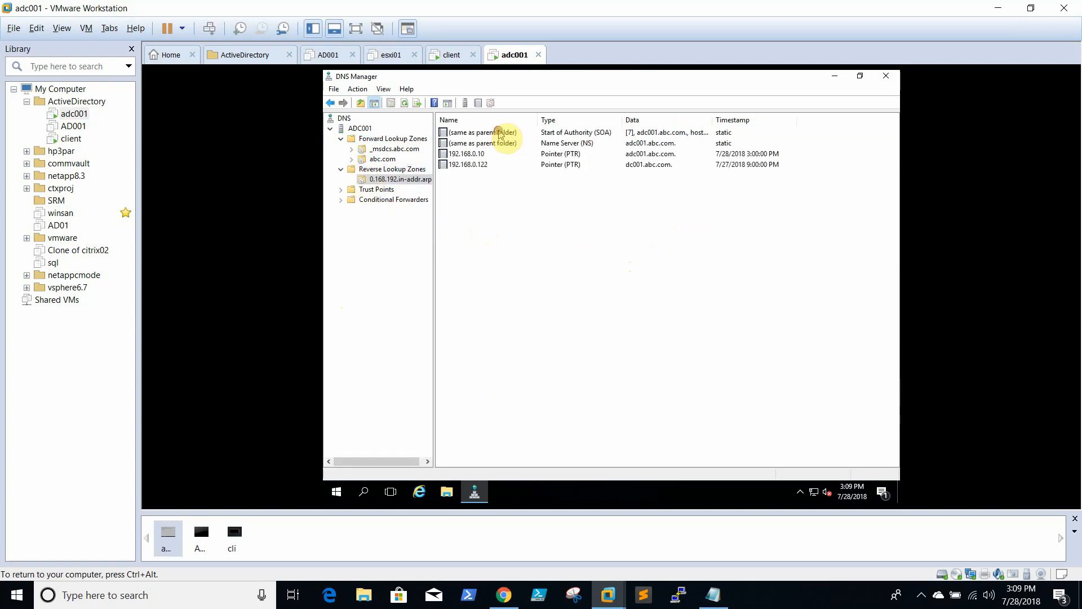
pyautogui.click(477, 156)
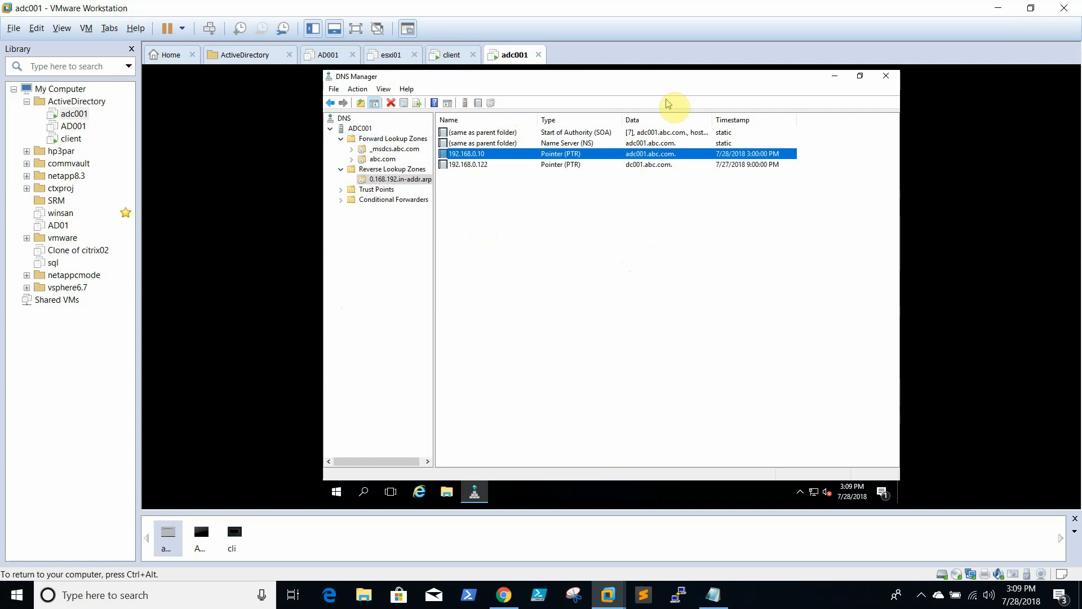
pyautogui.click(886, 76)
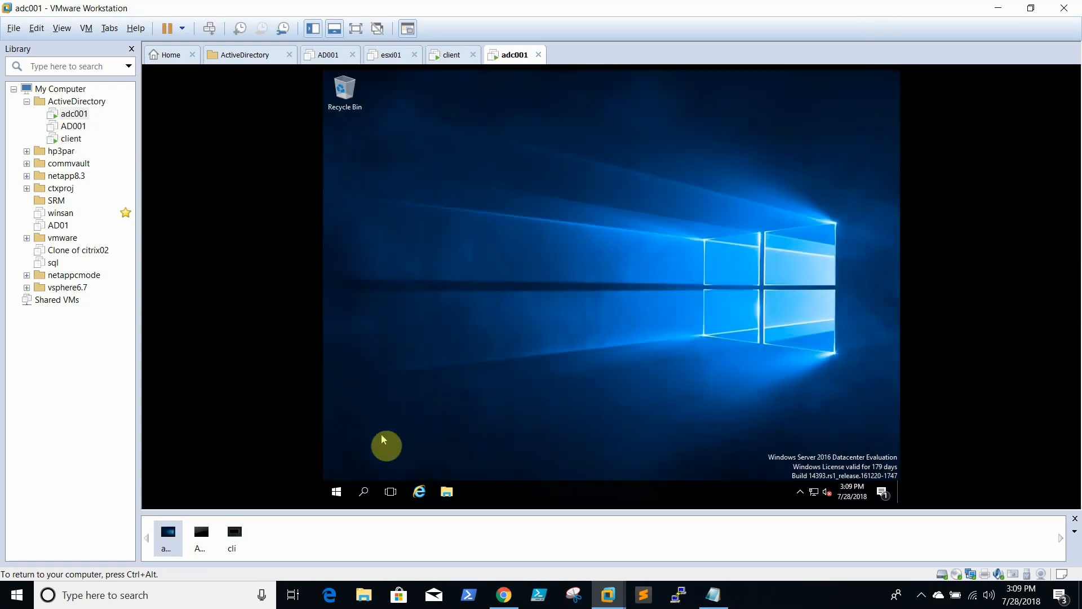
# Open cmd on adc001 via Run and ping abc.com
pyautogui.rightClick(345, 491)
pyautogui.click(402, 432)
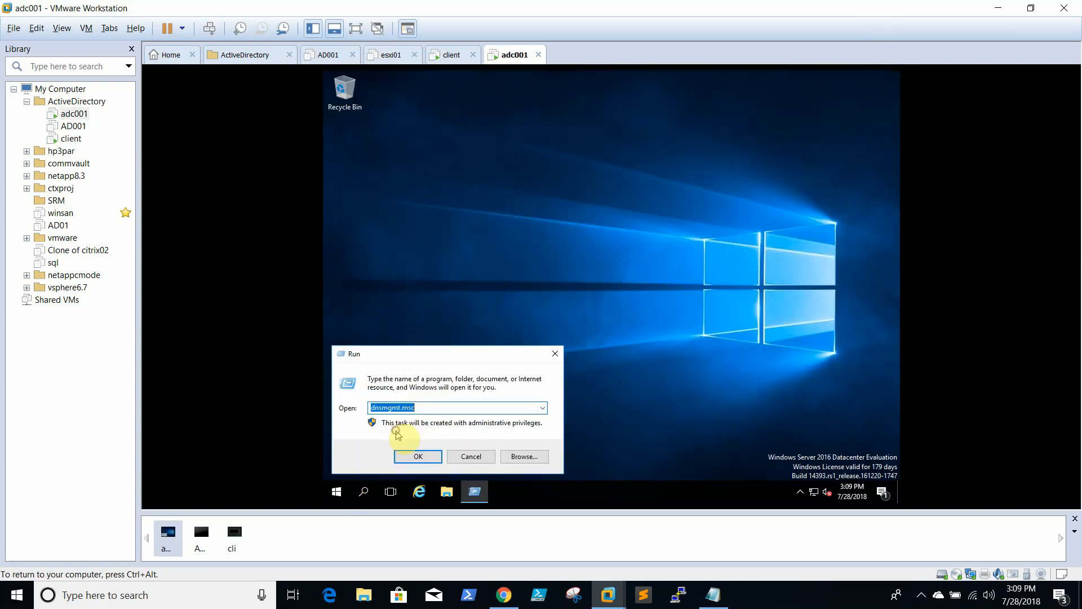
pyautogui.write('cmd')
pyautogui.press('Return')
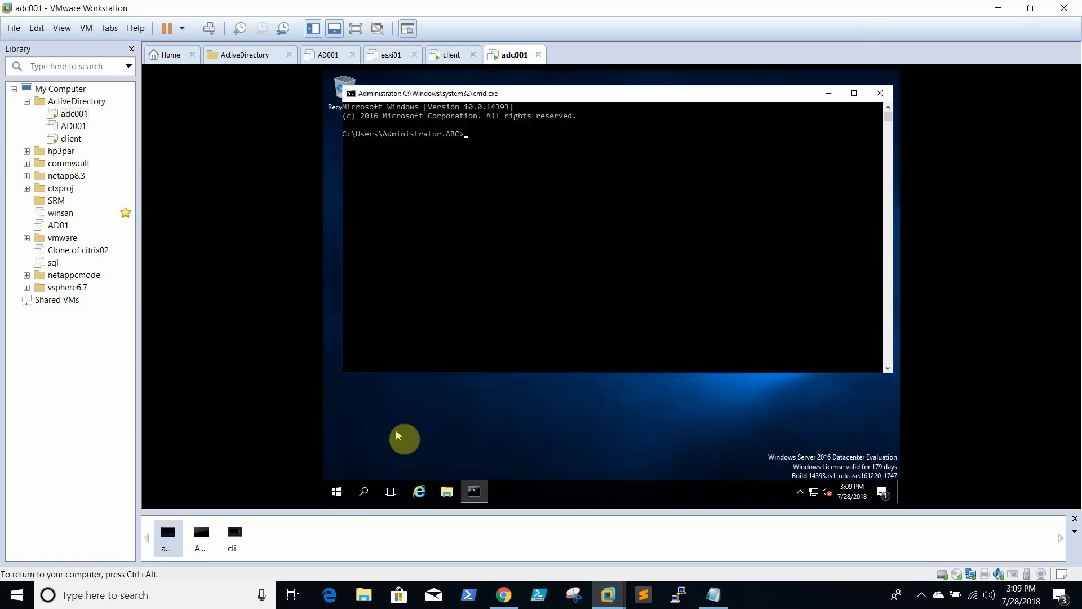
pyautogui.write('ping abc.com')
pyautogui.press('Return')
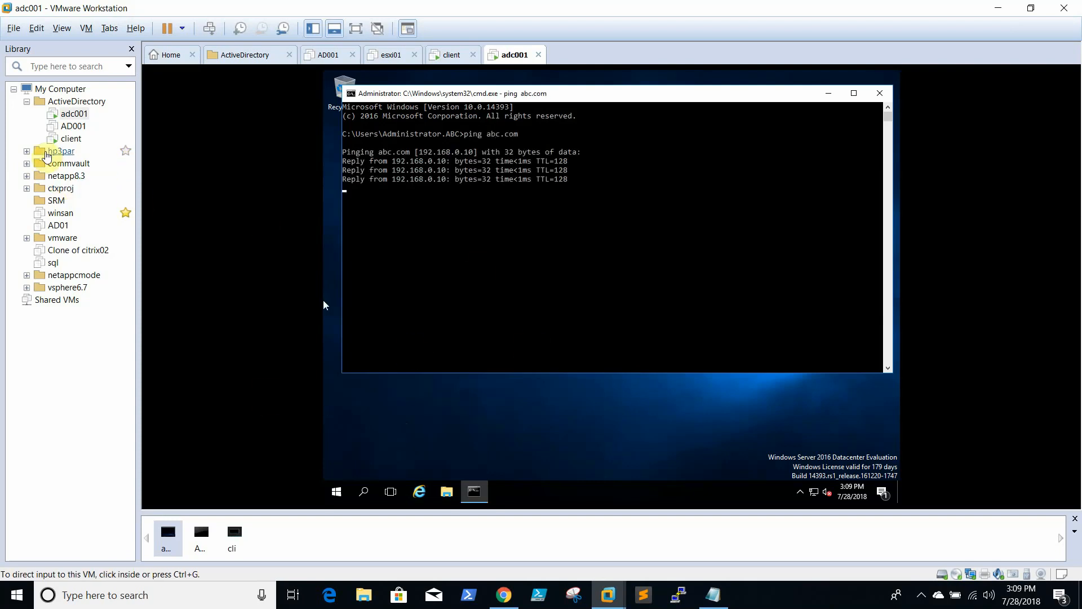
# On the client VM, ping abc.com (replies from 192.168.0.10) and run netdom query fsmo
pyautogui.click(66, 140)
pyautogui.click(544, 224)
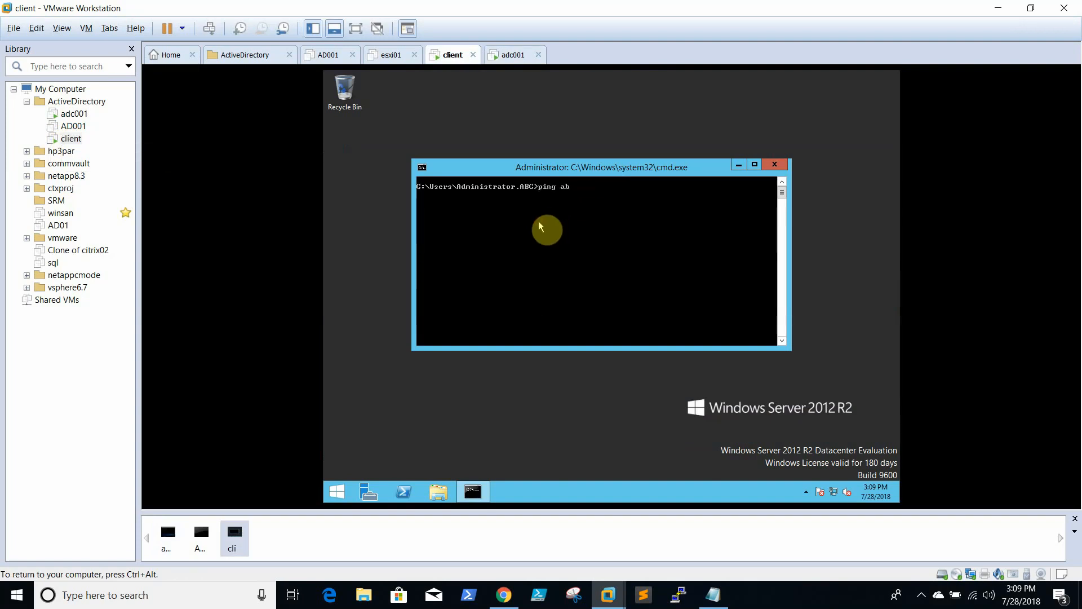
pyautogui.write('ping abc.com')
pyautogui.press('Return')
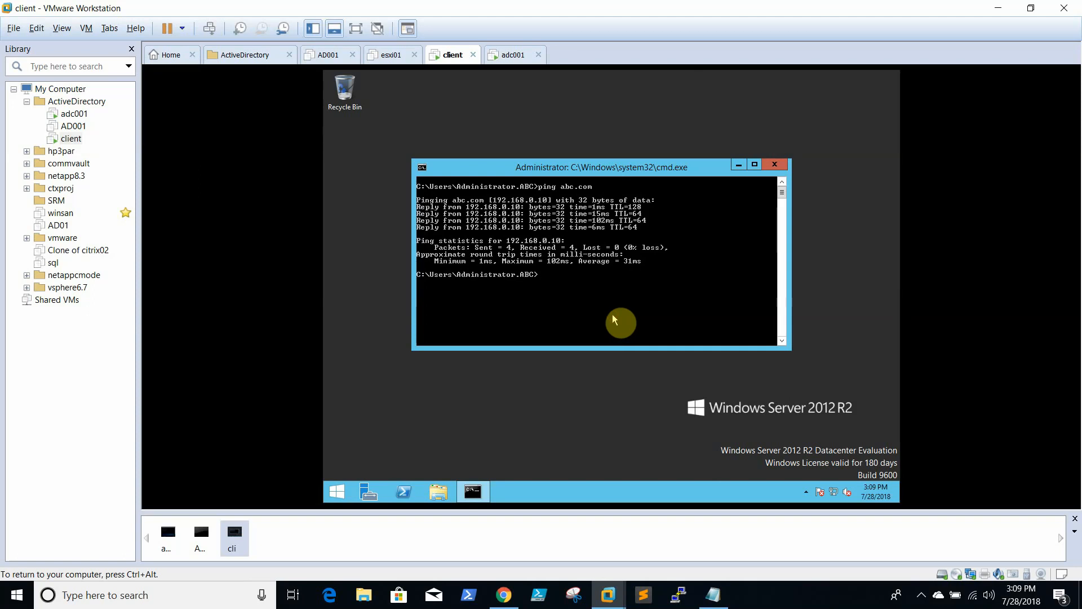
pyautogui.write('netdom query fsmo')
pyautogui.press('Return')
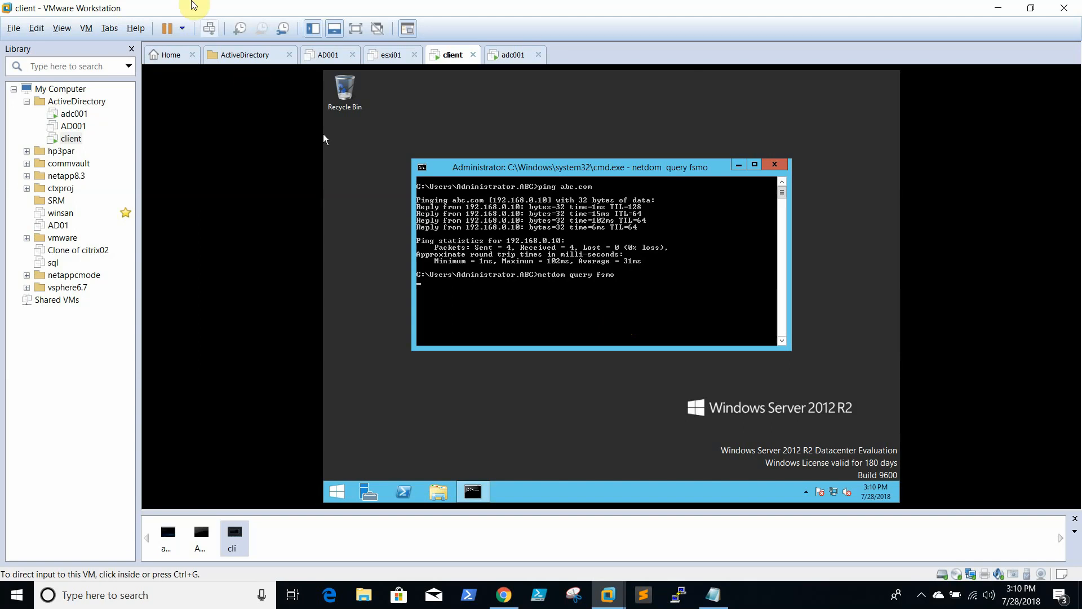
# Run netdom query fsmo on adc001, listing adc001.abc.com as all five role holders
pyautogui.click(81, 115)
pyautogui.click(602, 312)
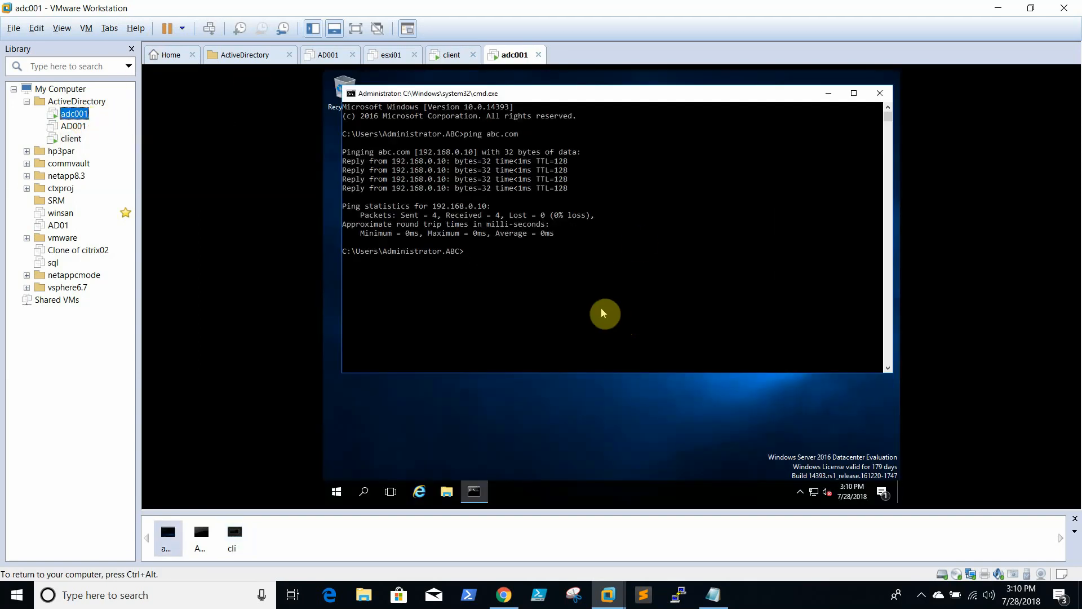
pyautogui.write('netdom query fsmo')
pyautogui.press('Return')
# Switch back and forth between the adc001 and client VM tabs, ending on the client
pyautogui.click(70, 138)
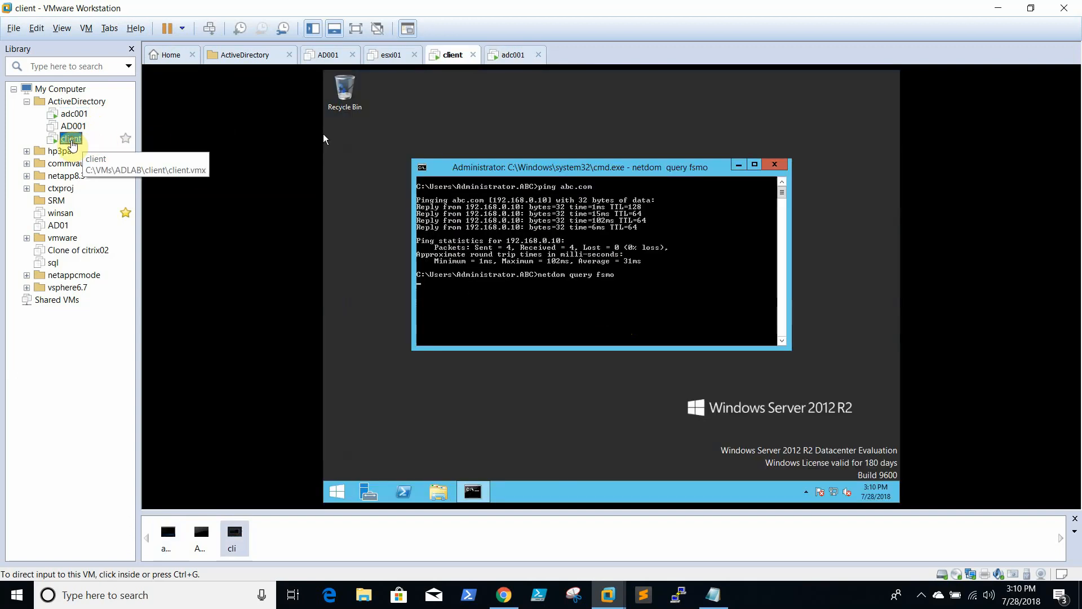
pyautogui.click(74, 114)
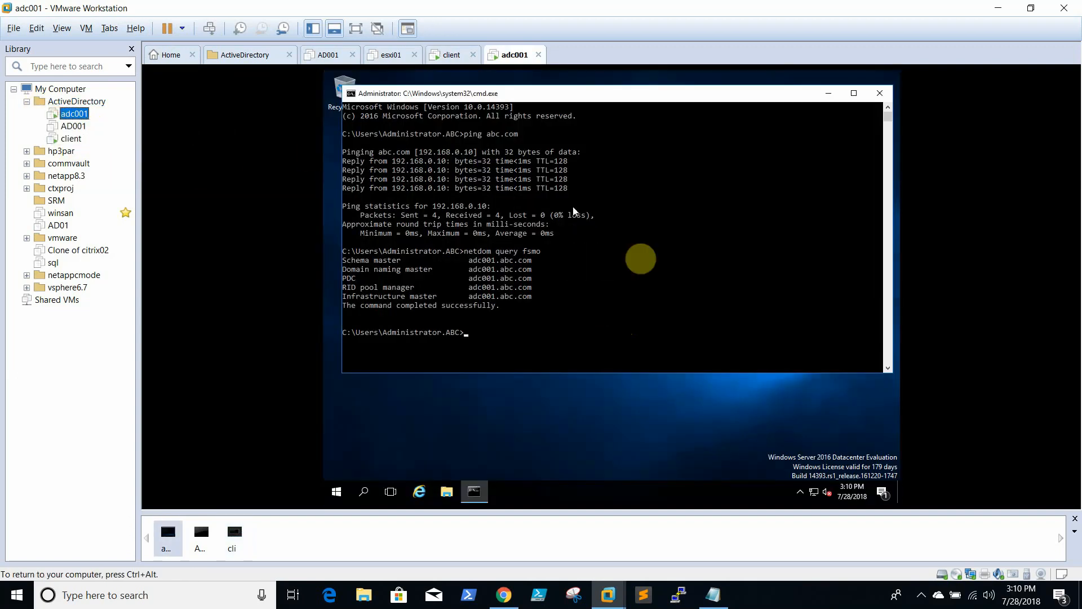
pyautogui.click(599, 257)
pyautogui.click(597, 253)
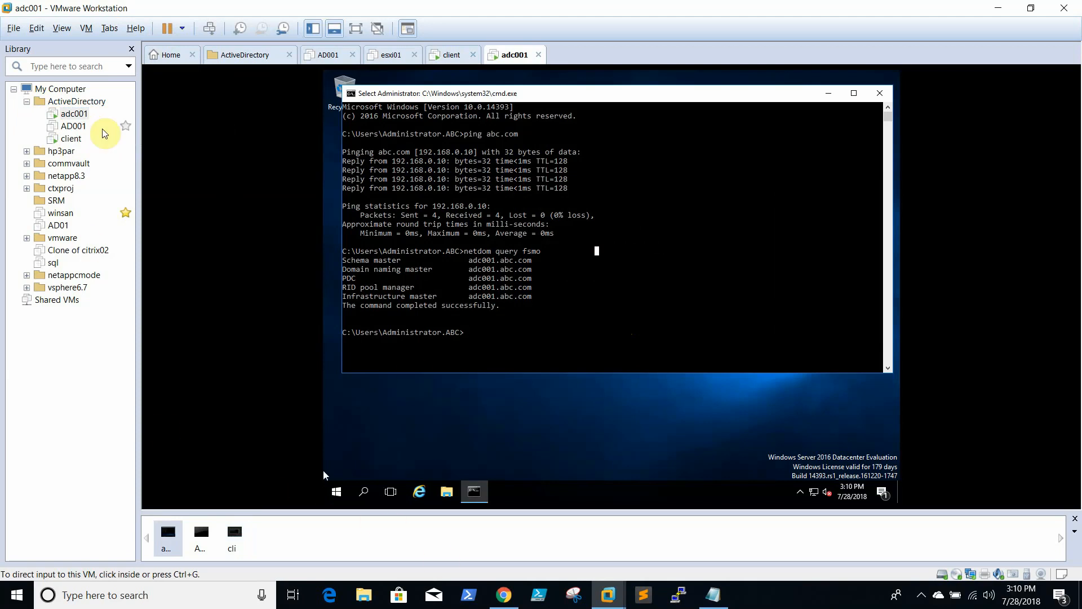
pyautogui.click(68, 138)
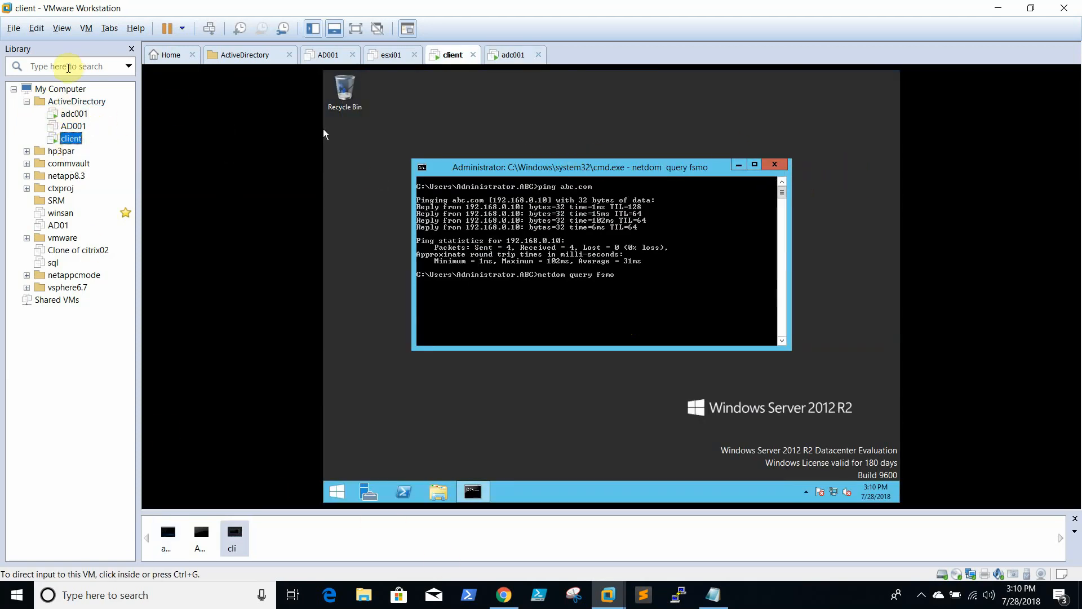
pyautogui.click(73, 113)
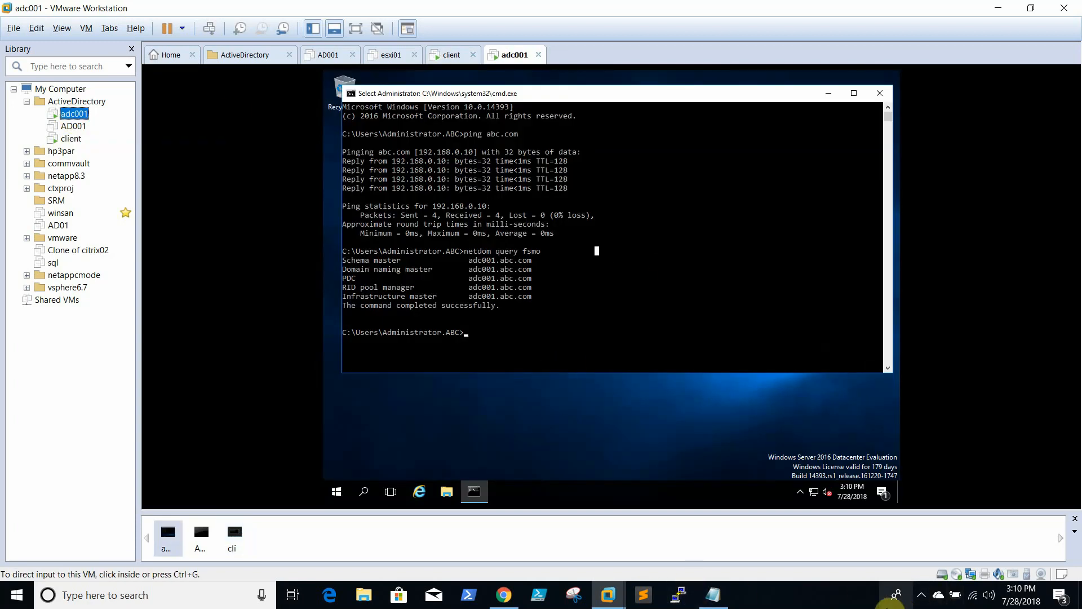
pyautogui.click(827, 606)
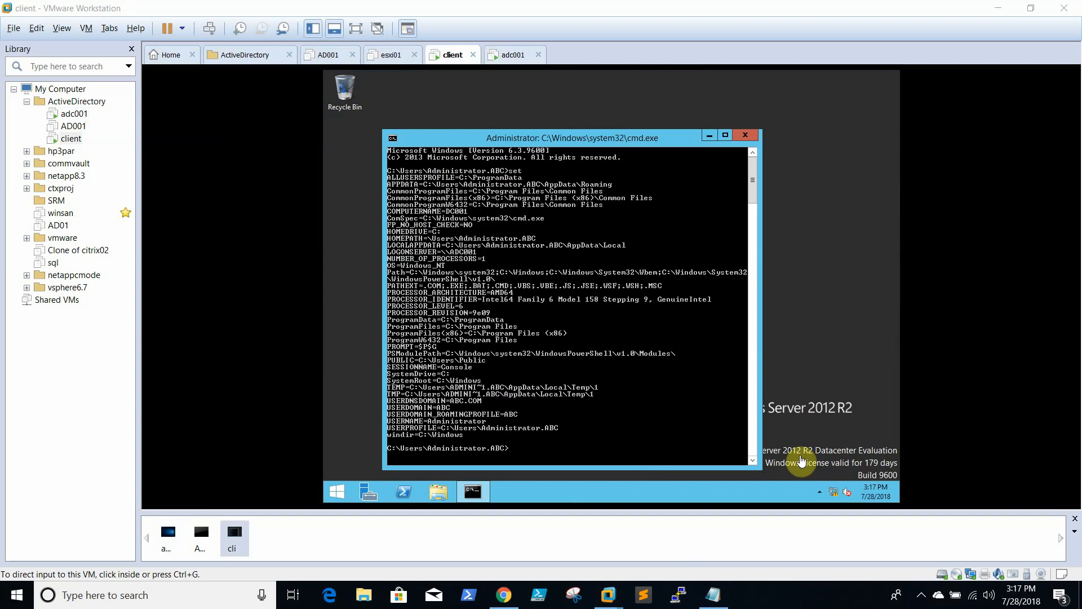
pyautogui.click(925, 595)
pyautogui.click(797, 607)
pyautogui.click(74, 113)
pyautogui.click(71, 140)
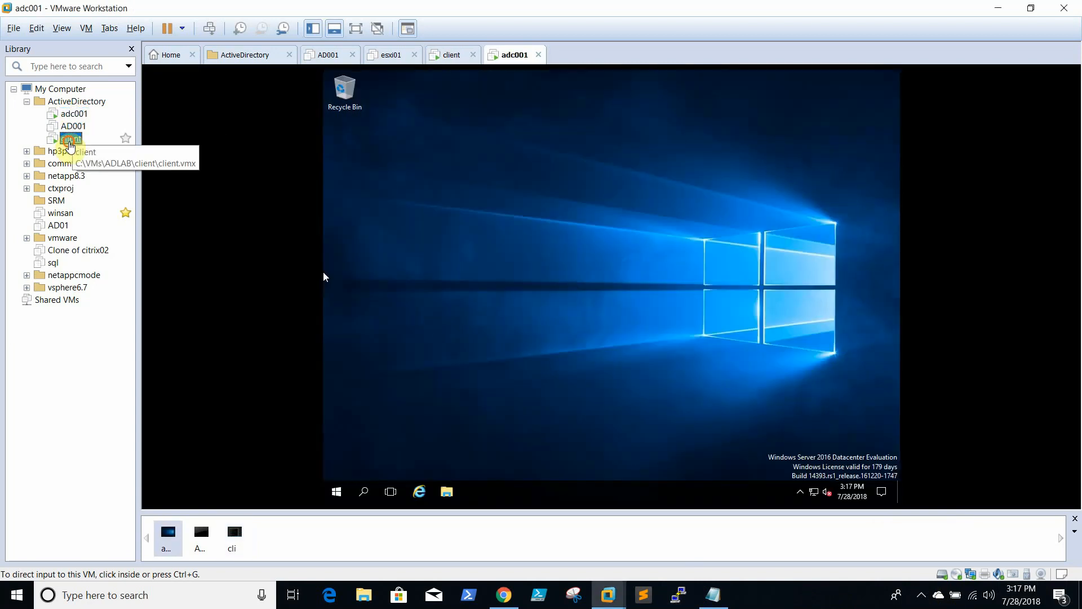